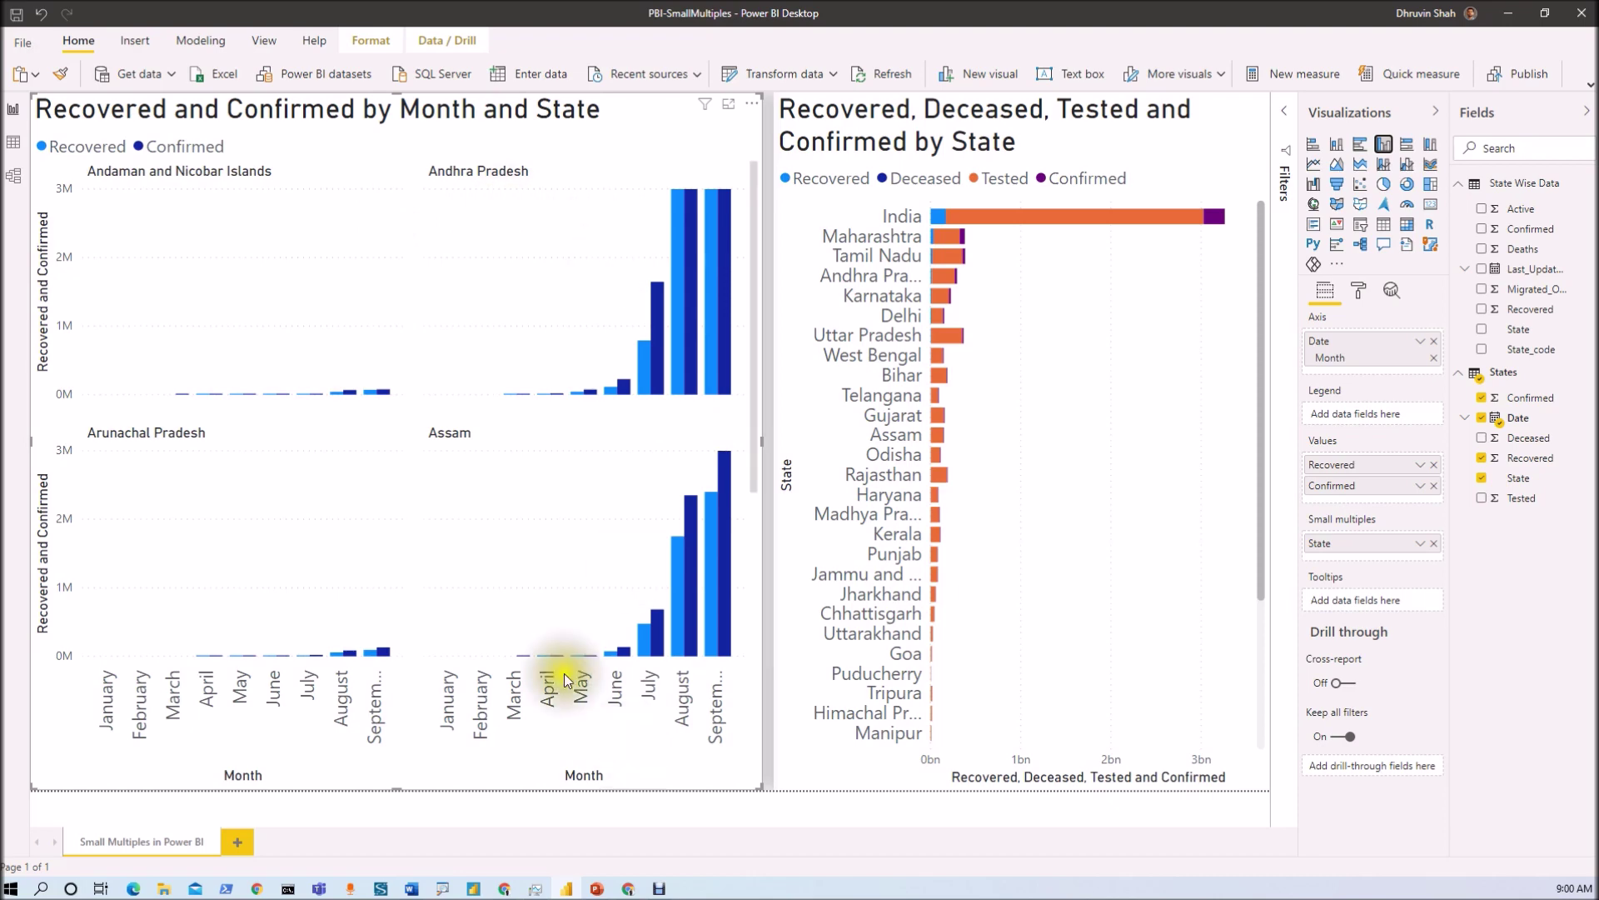
Look through the state panels of the Recovered and Confirmed by Month and State chart and return to the first states
scroll(506, 438, "down", 3)
scroll(506, 436, "down", 5)
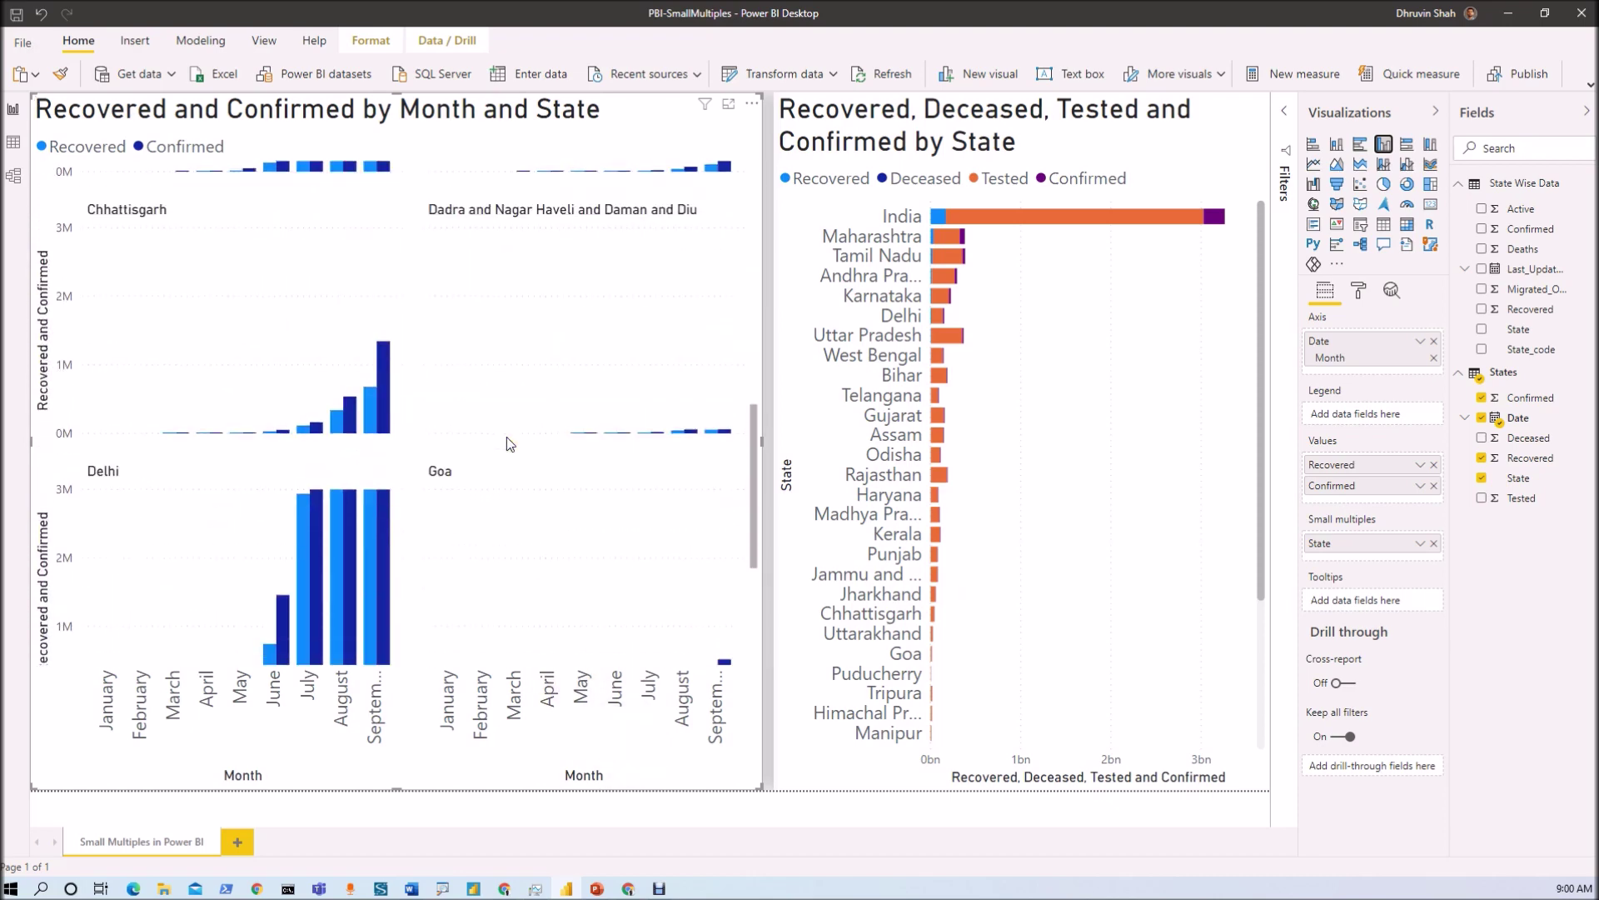
scroll(506, 436, "down", 5)
scroll(509, 440, "down", 4)
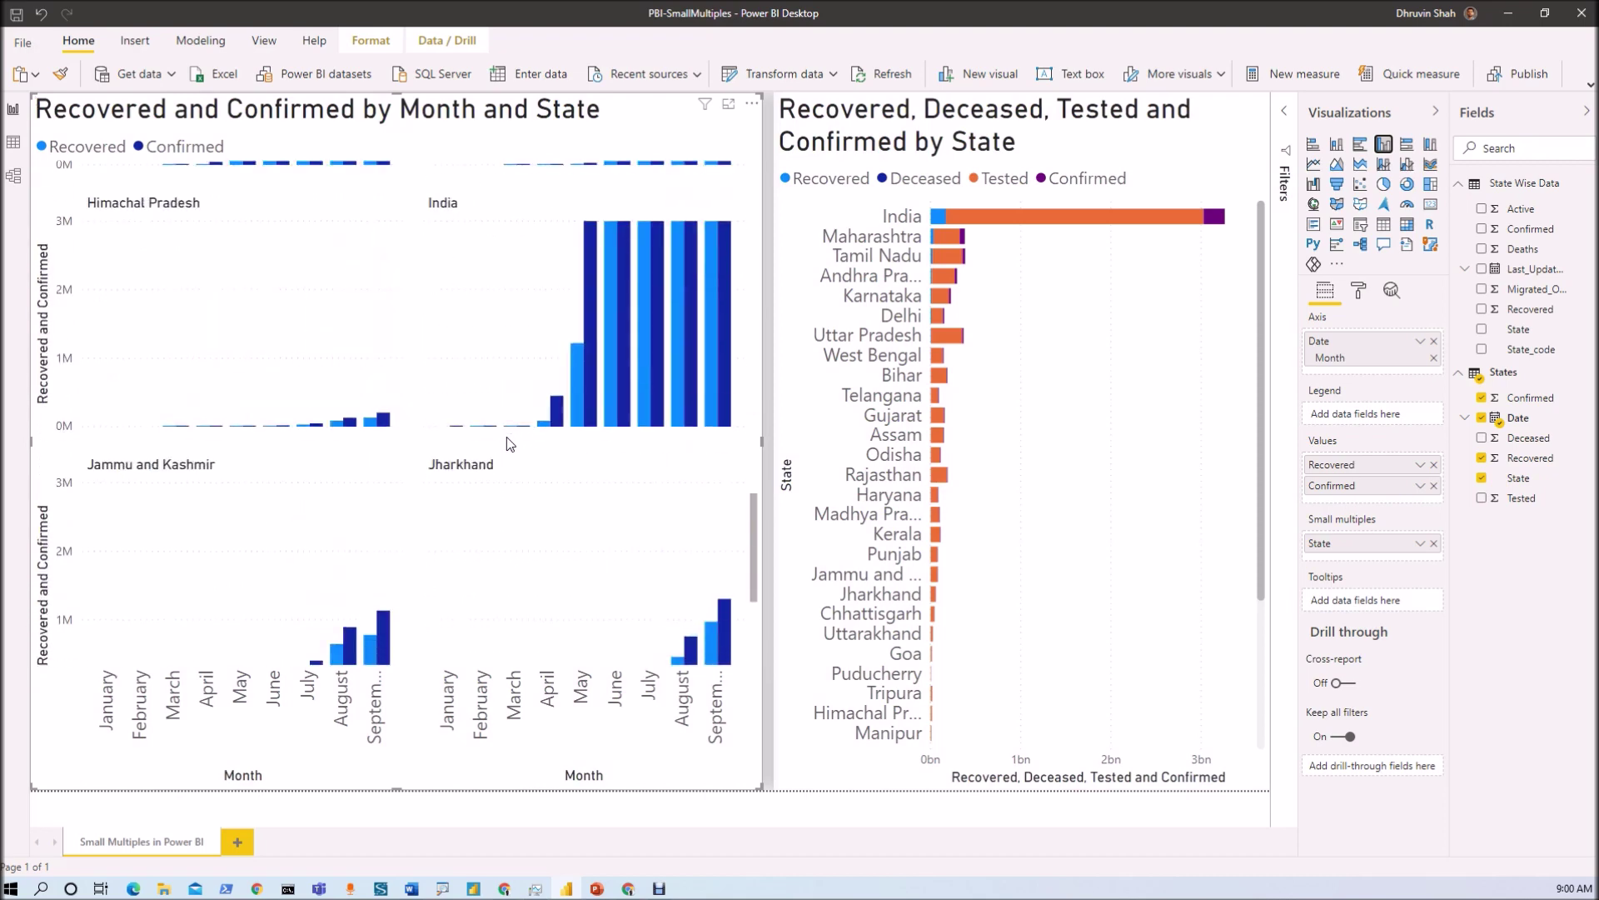
scroll(502, 436, "up", 15)
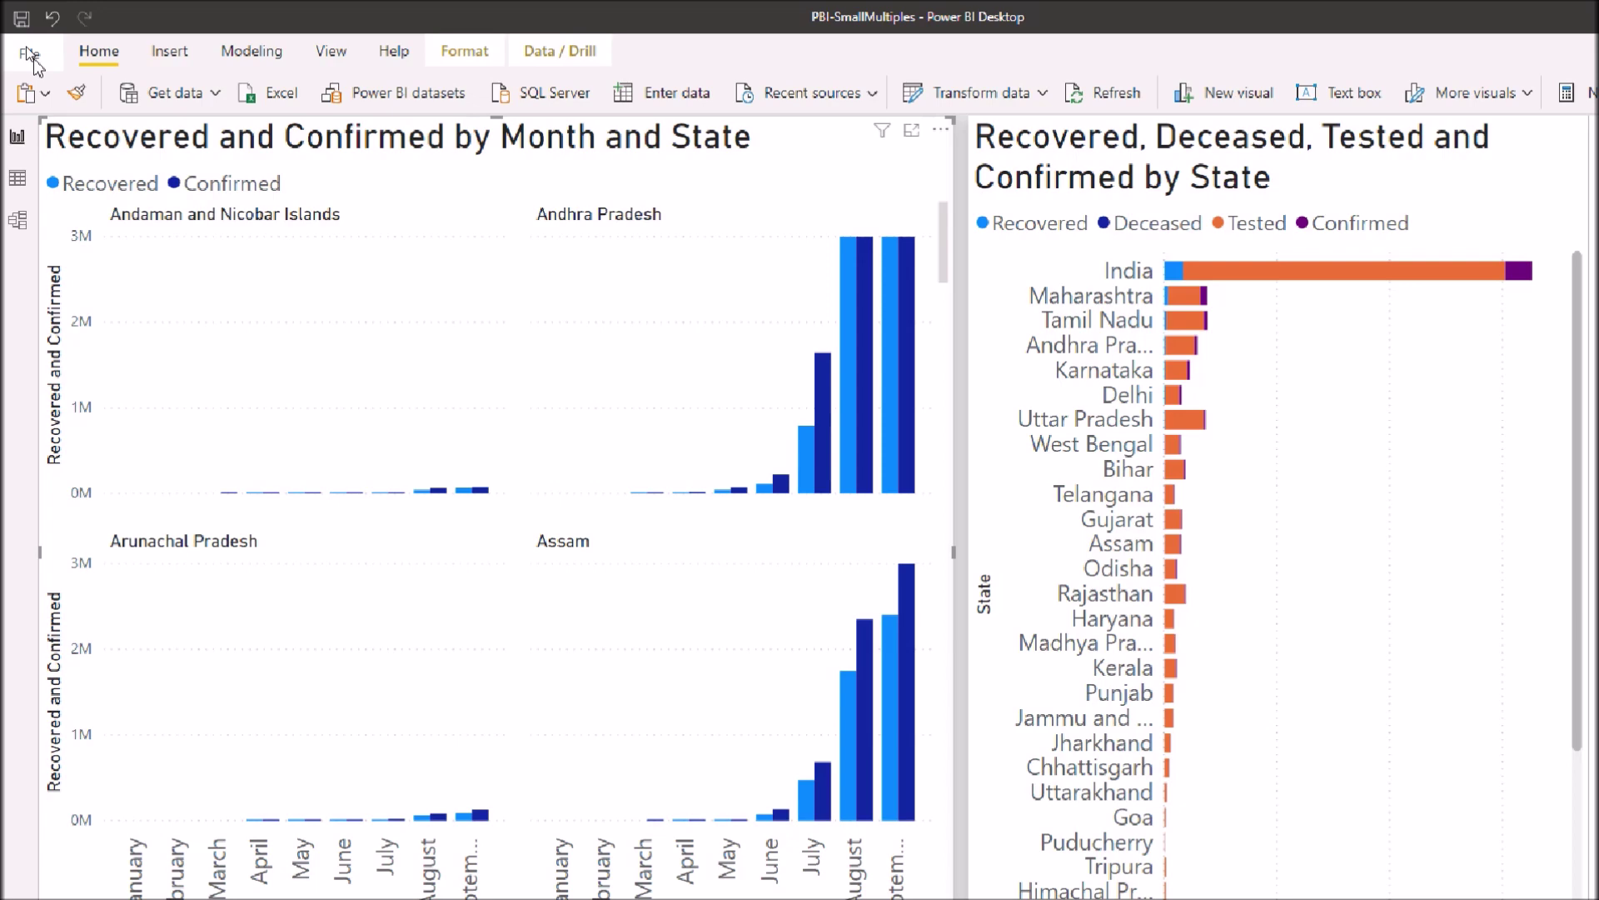
Check that Small multiples is enabled in the global preview features and accept the options
left_click(32, 55)
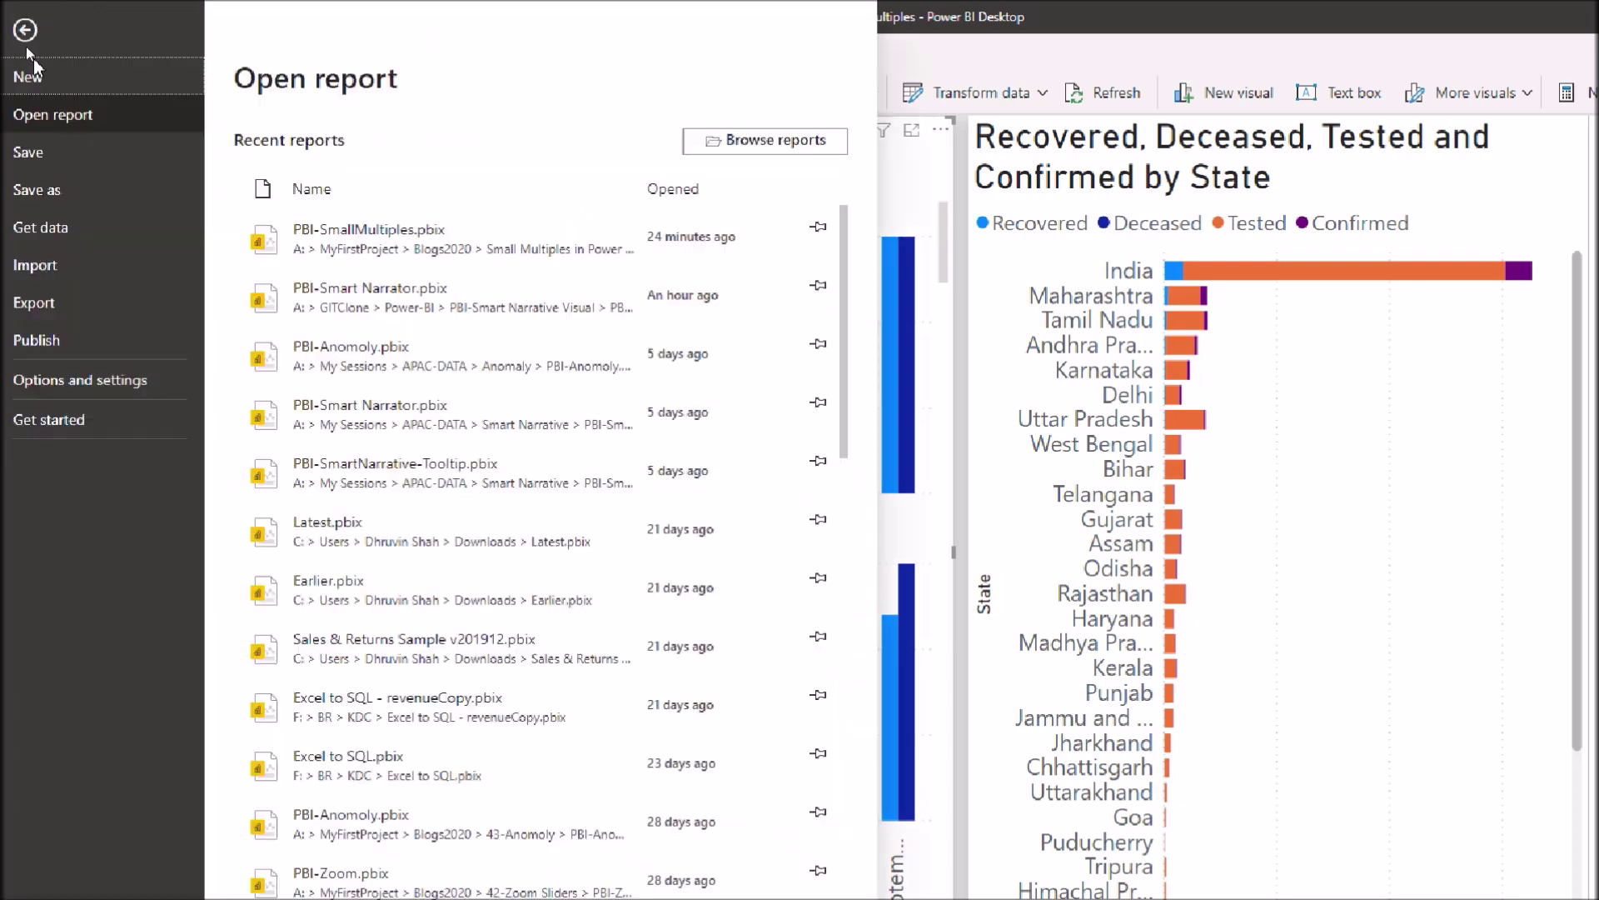
left_click(75, 381)
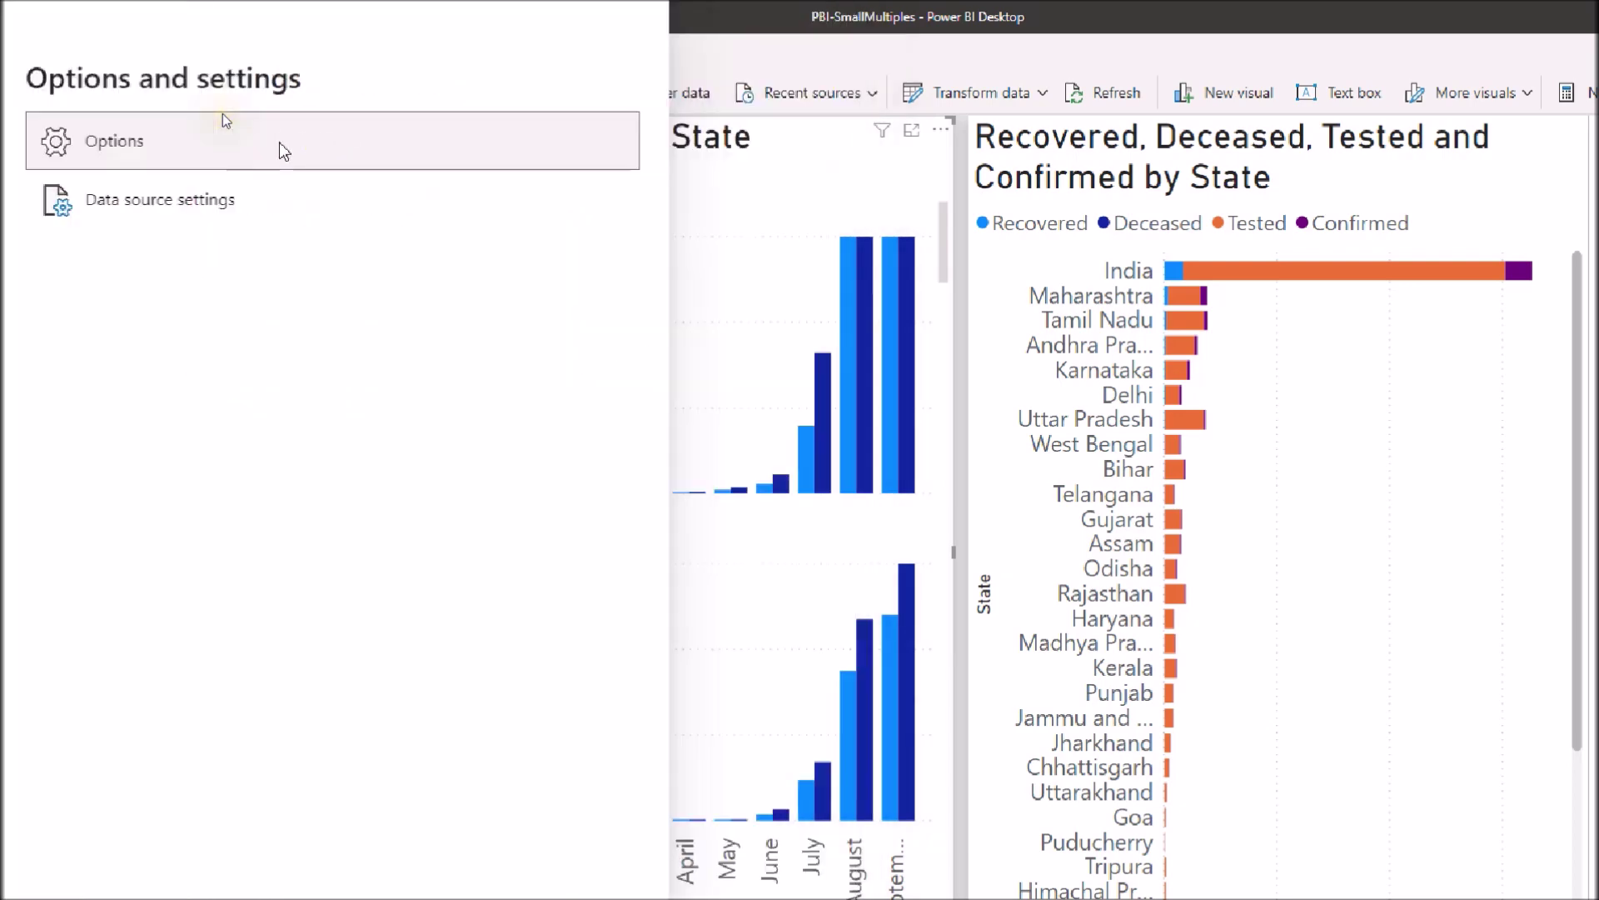
left_click(282, 150)
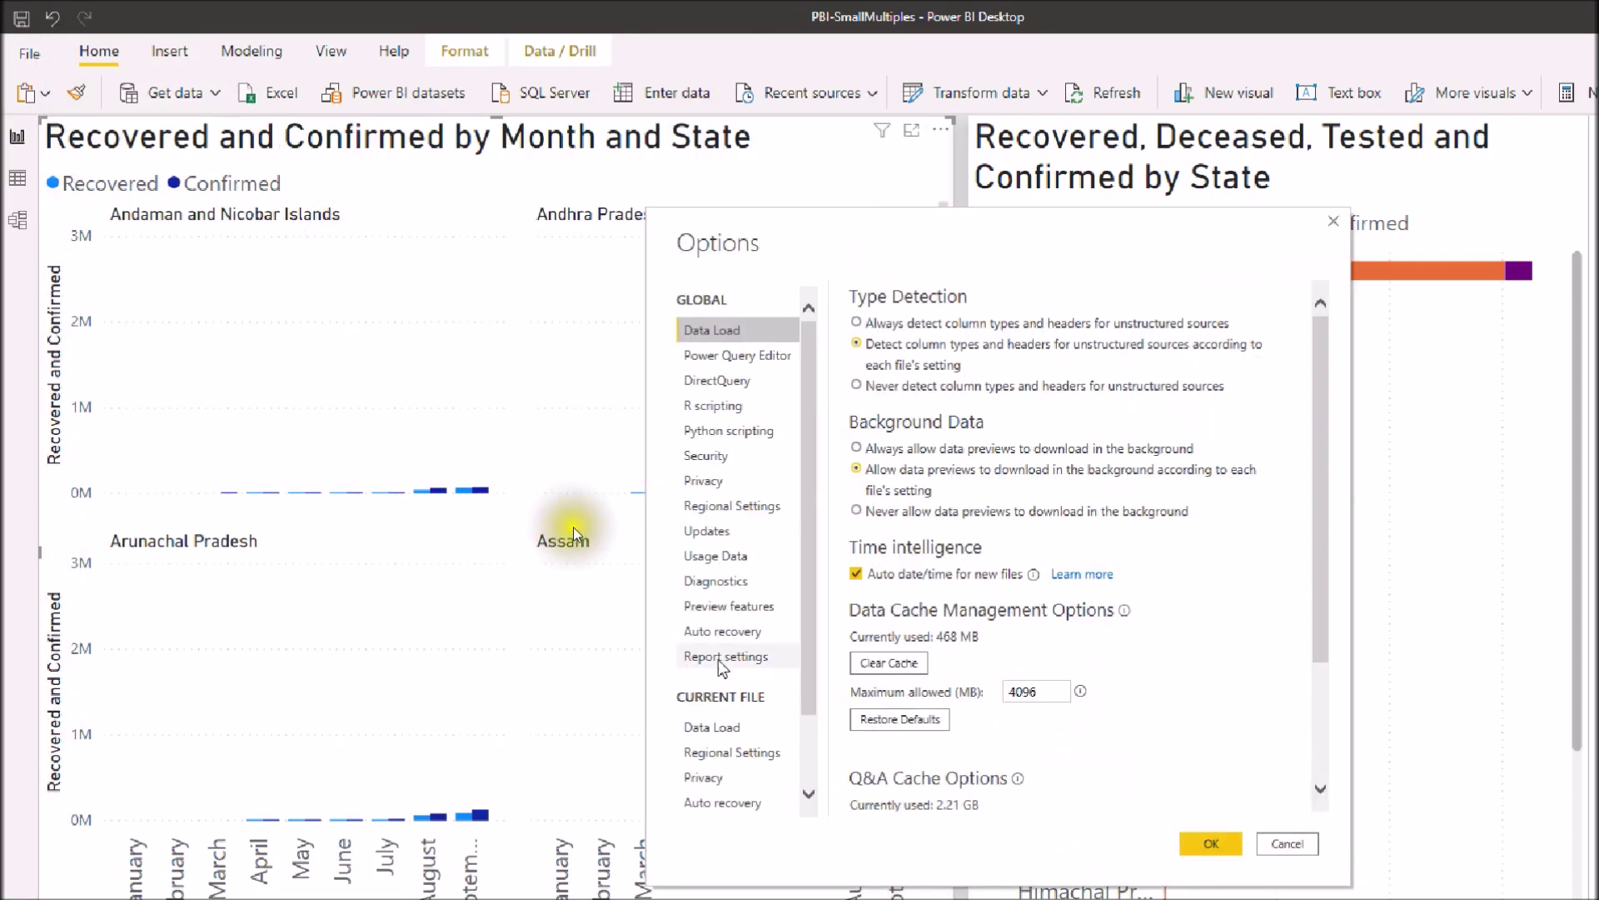
left_click(748, 609)
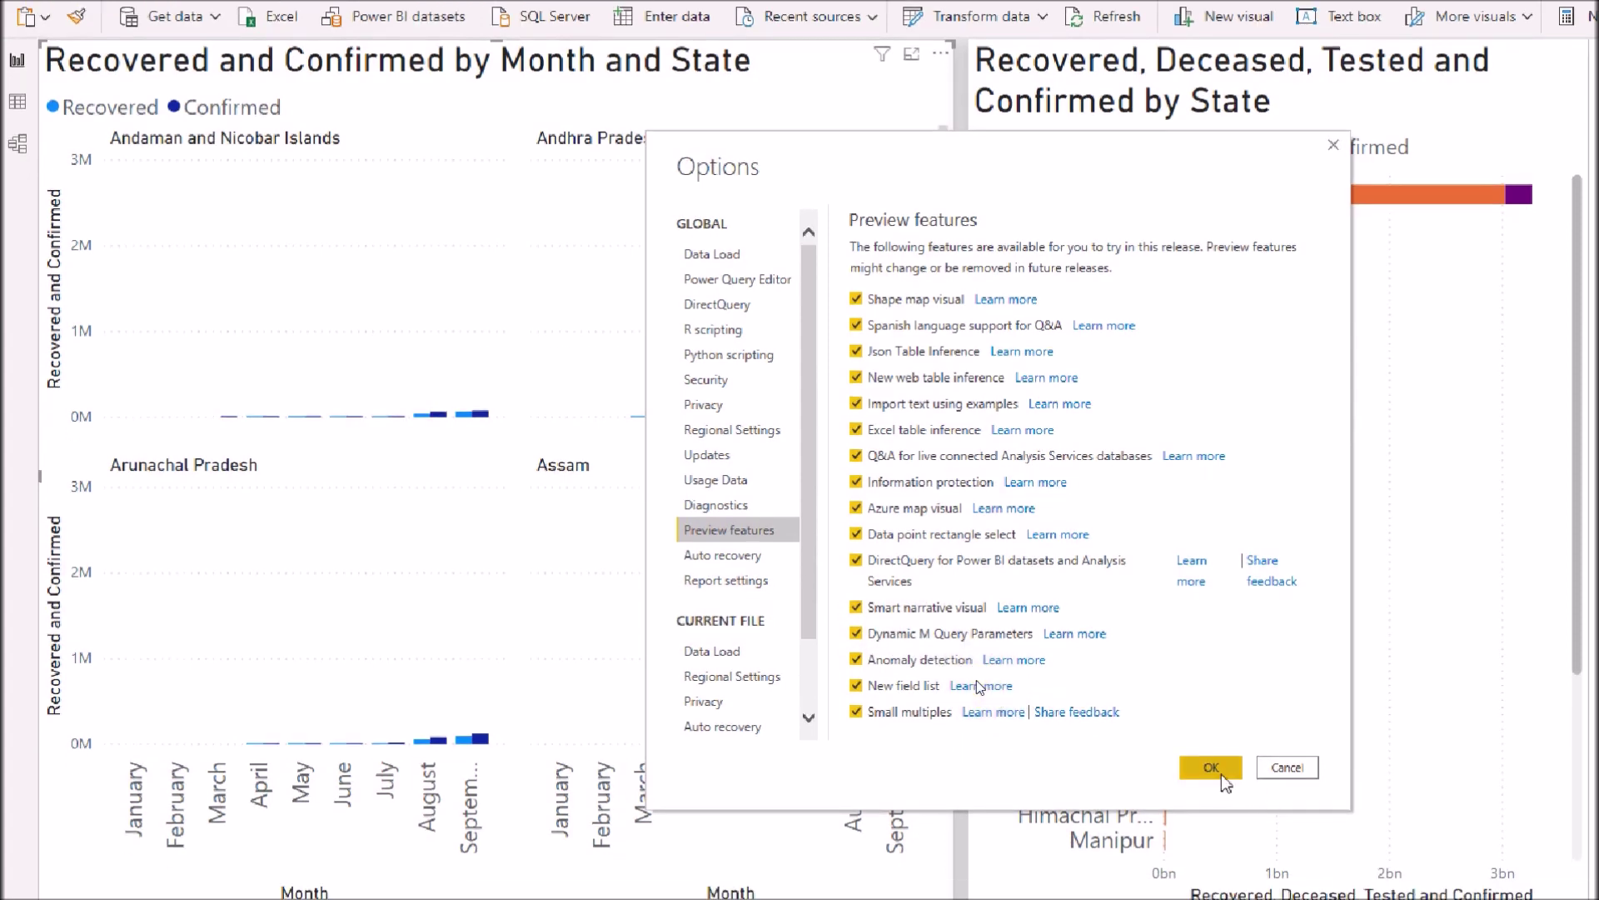
left_click(1212, 767)
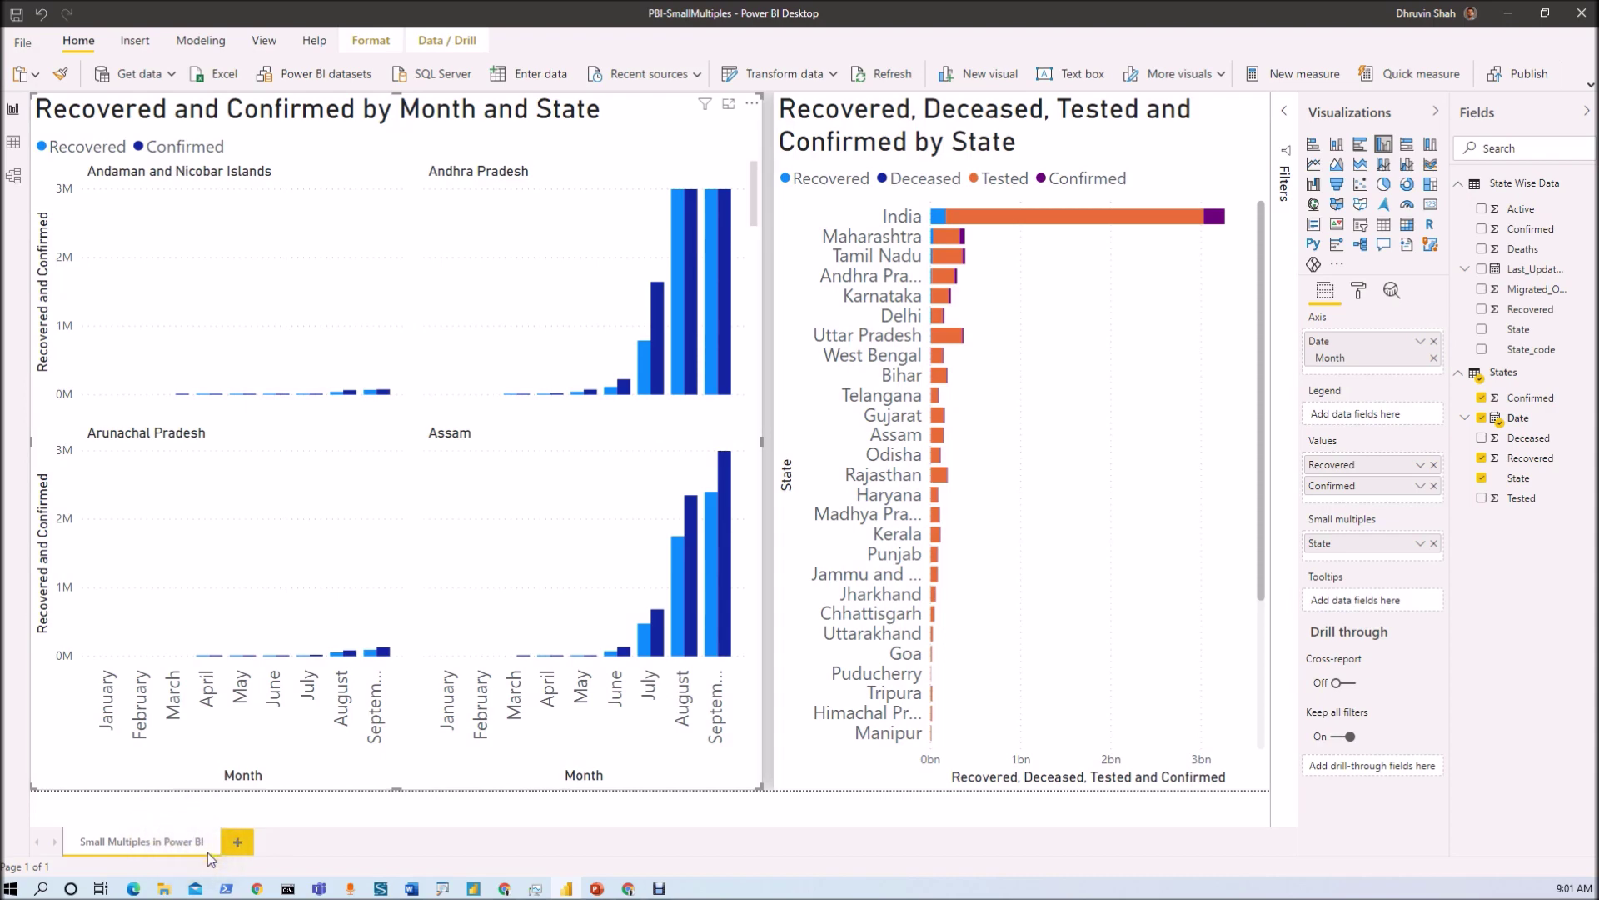
Replace the Recovered and Confirmed by Month and State chart with a new clustered column chart, enlarged to fill the freed space
left_click(292, 764)
key("Delete")
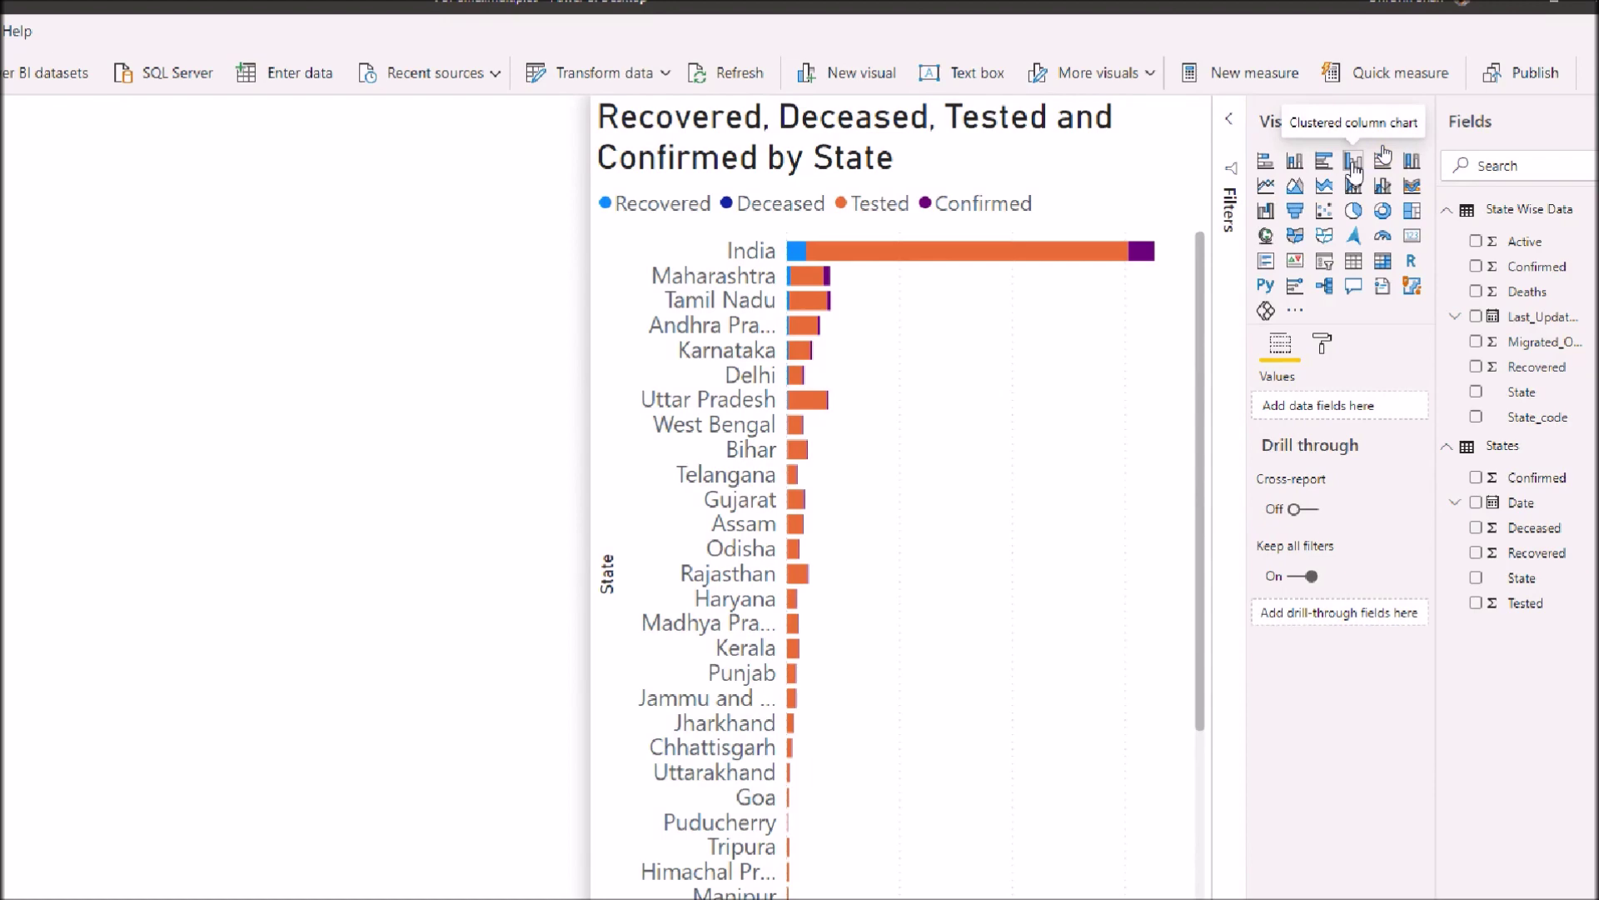
left_click(1353, 162)
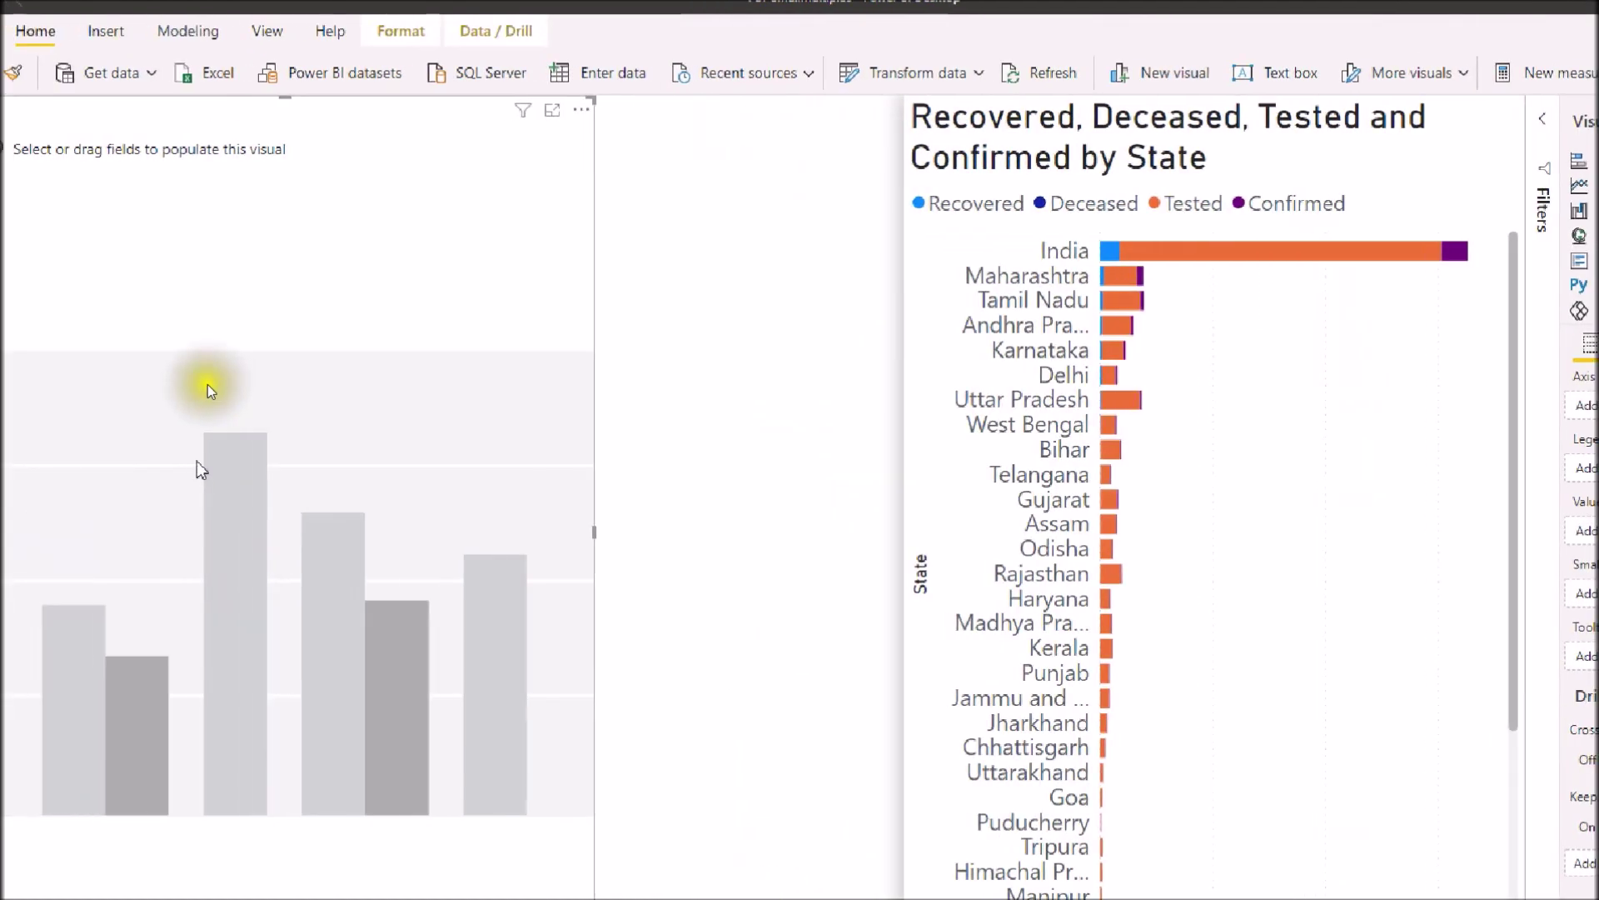
left_click_drag(656, 531, 889, 571)
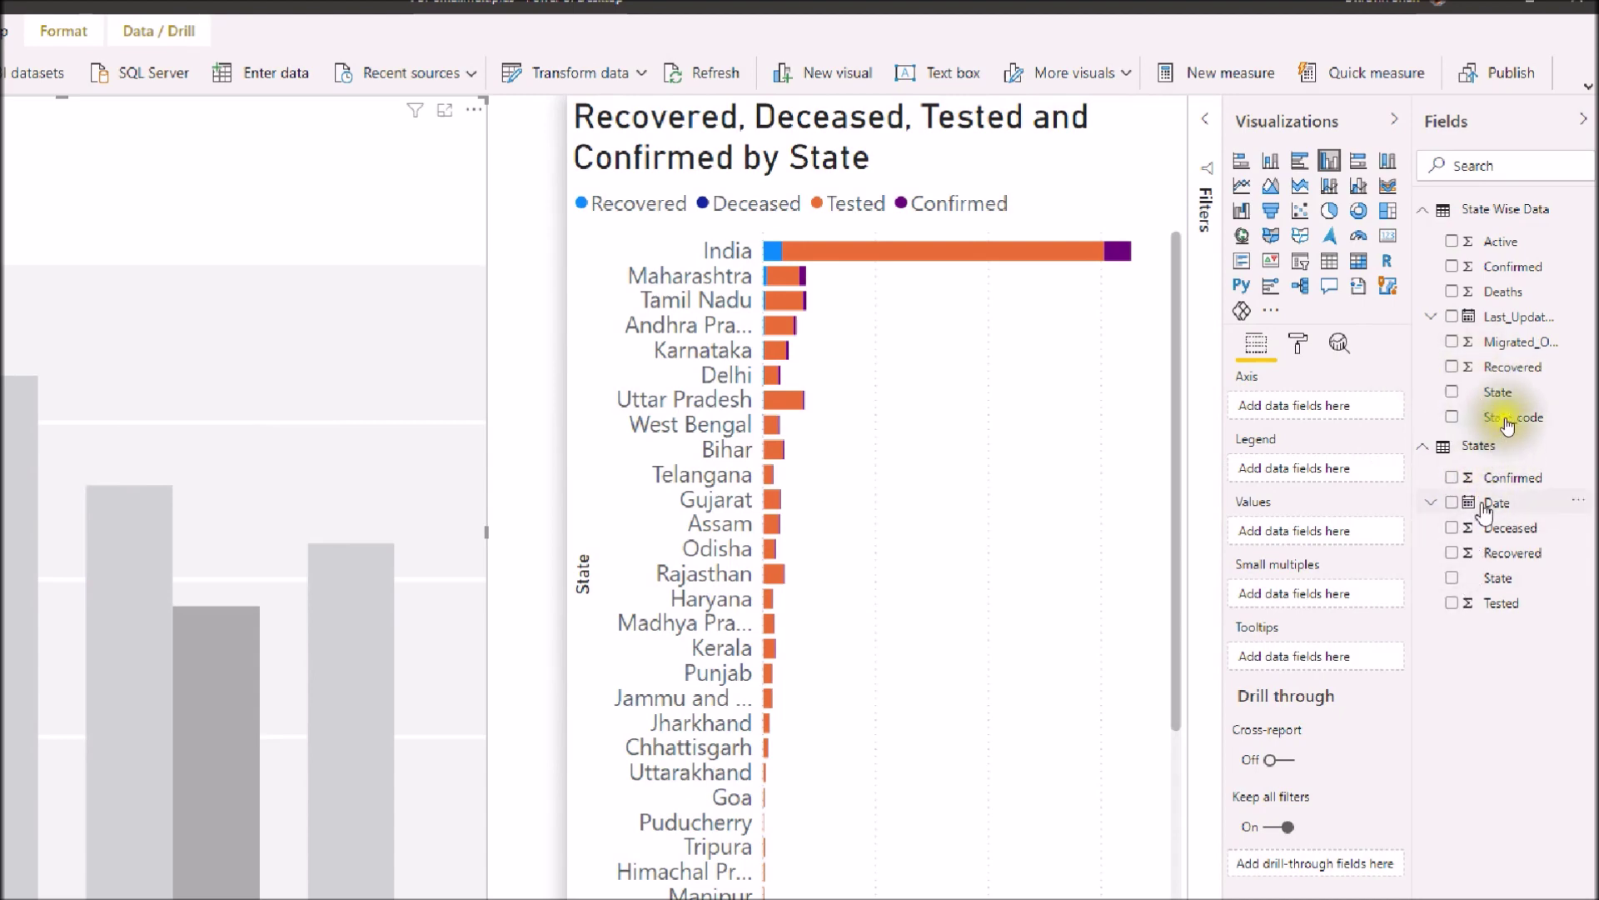
Put Date from the States table on the chart's axis, keeping only the Month level of its hierarchy
left_click(1452, 503)
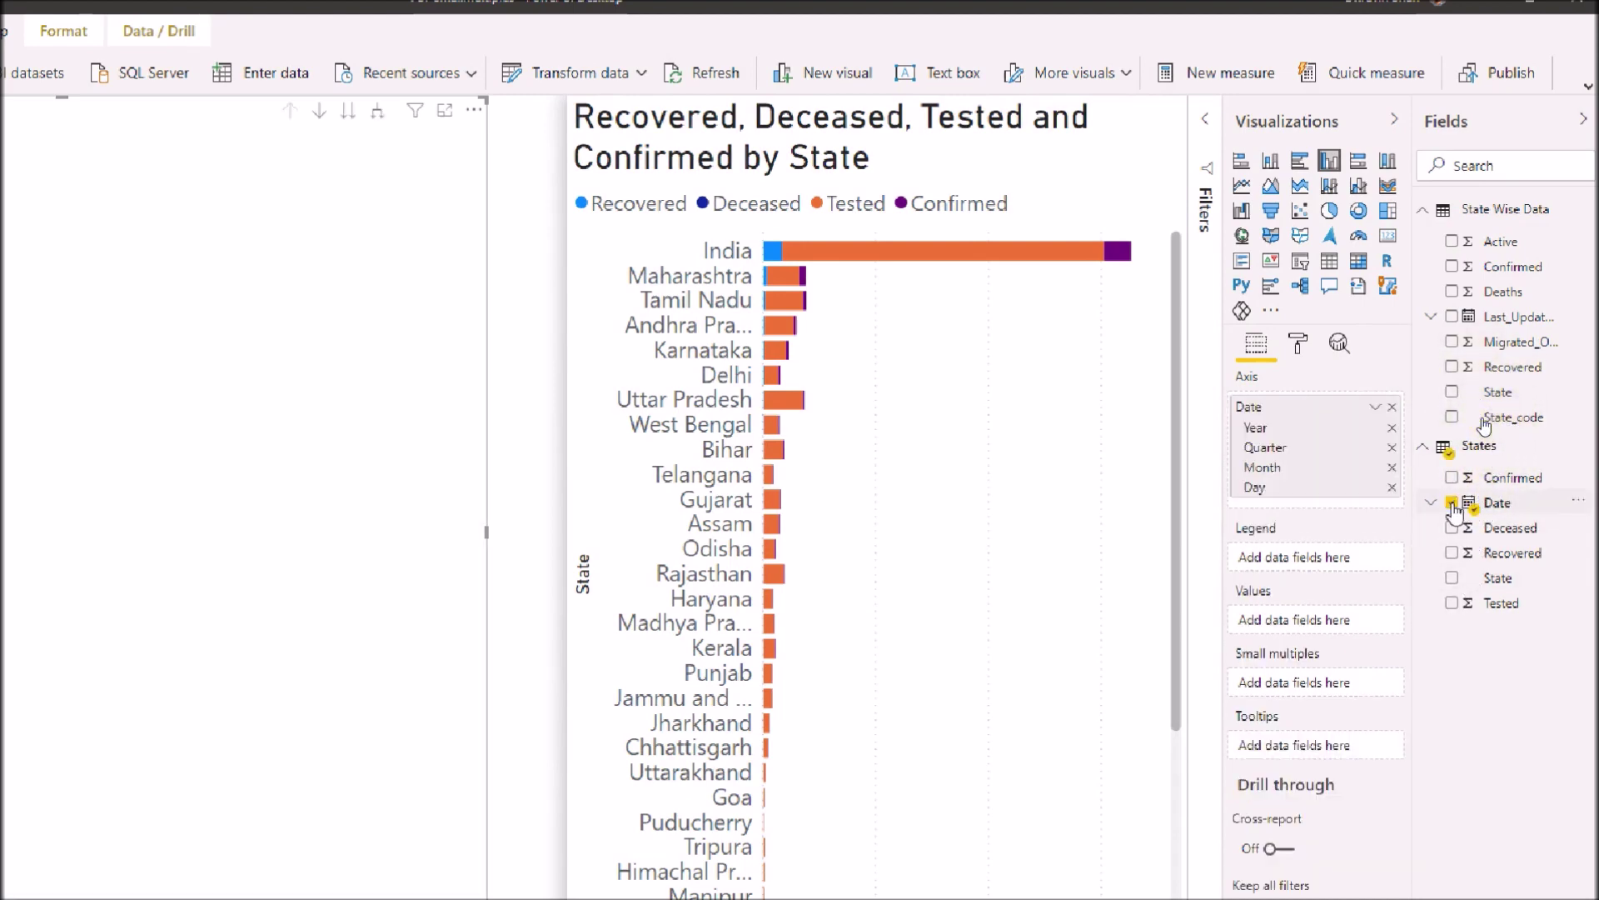
left_click(1393, 428)
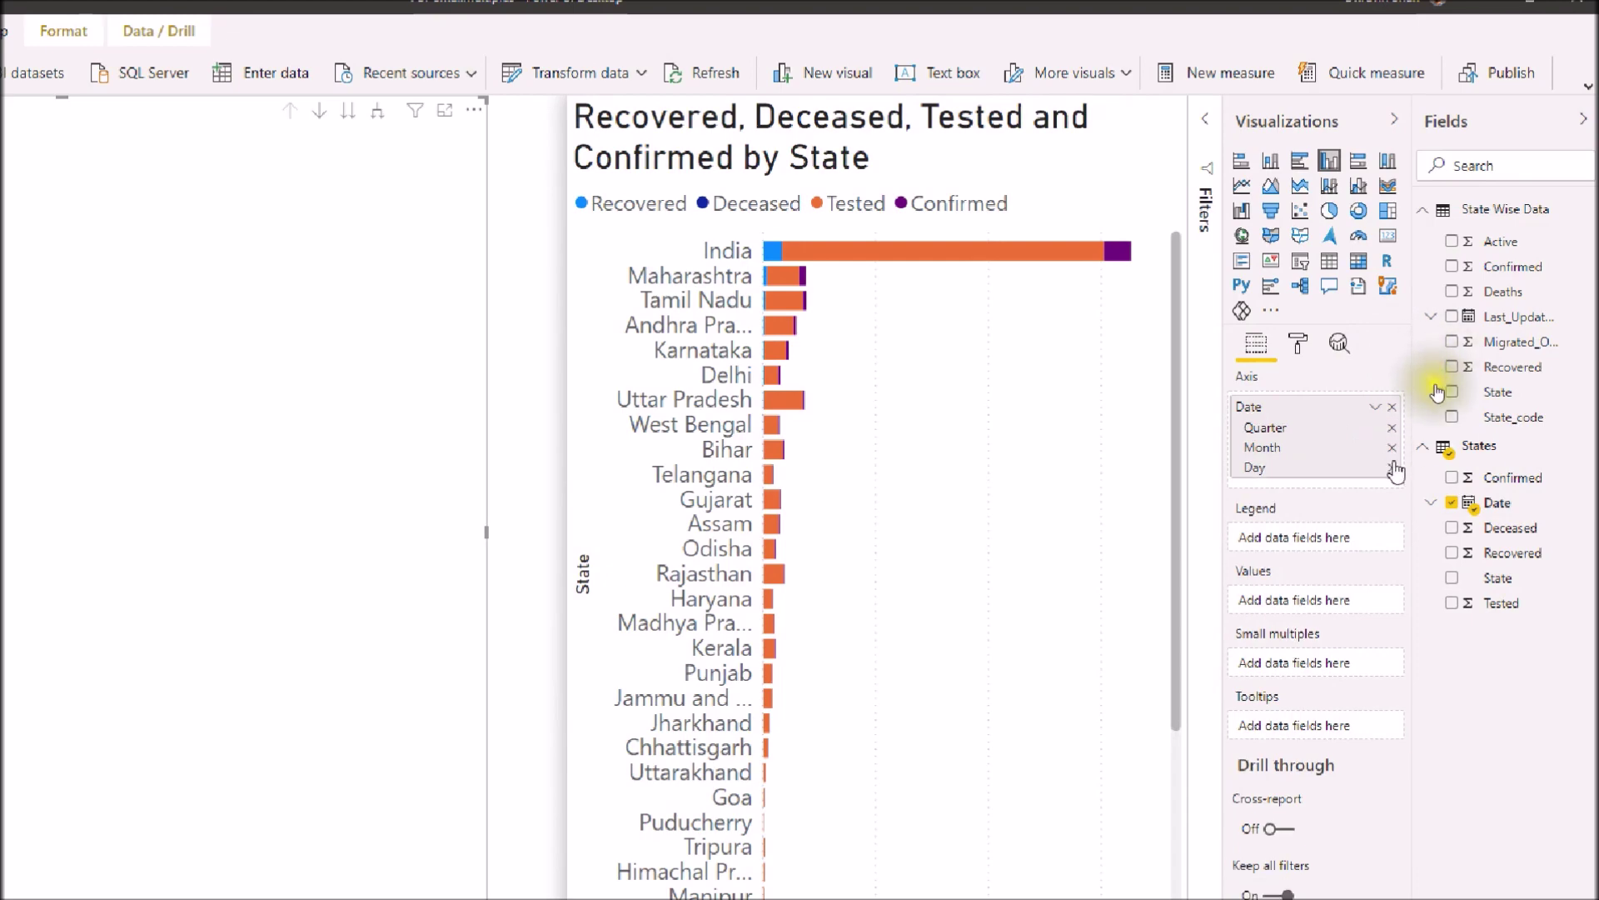
left_click(1391, 429)
left_click(1391, 448)
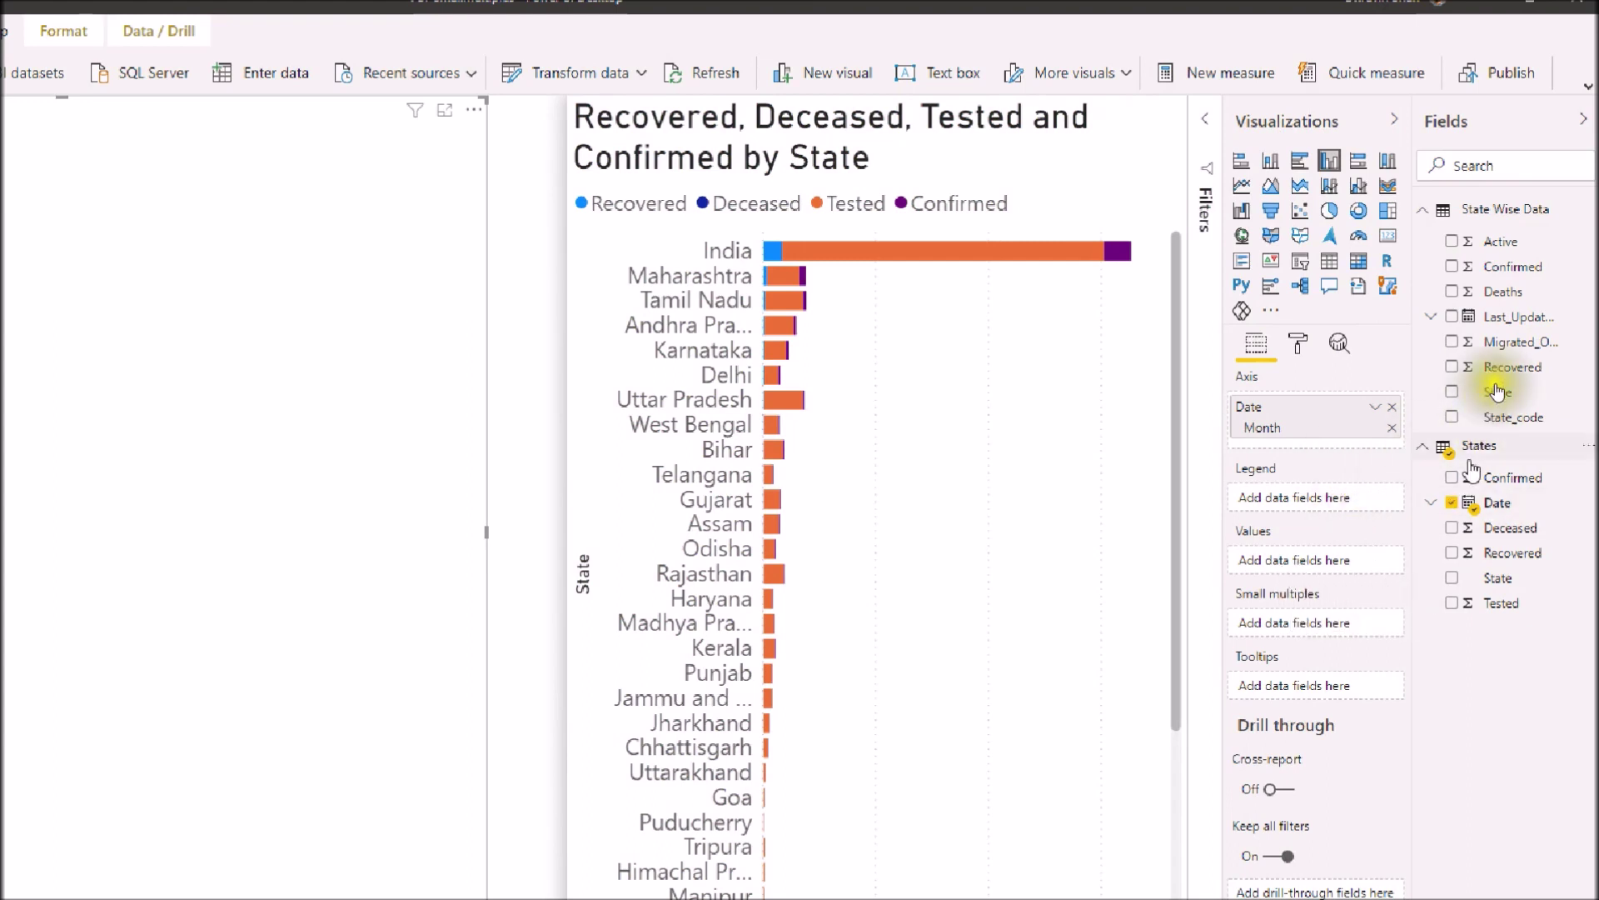
Add Confirmed and Recovered from the States table as values and split the chart into small multiples by State
left_click(1453, 478)
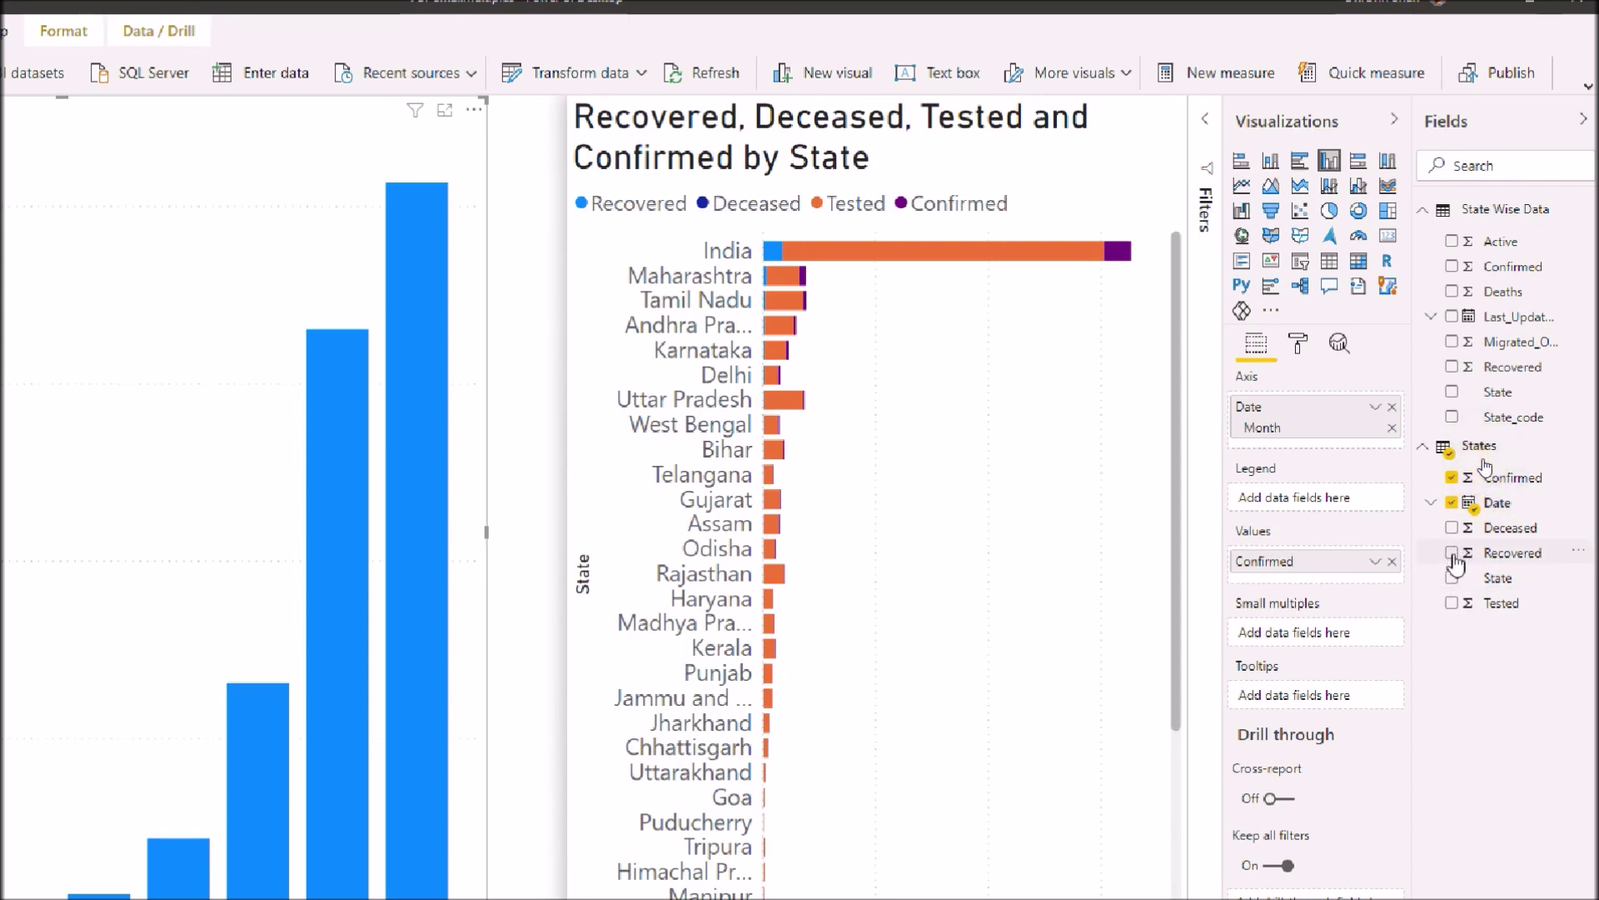
left_click(1453, 554)
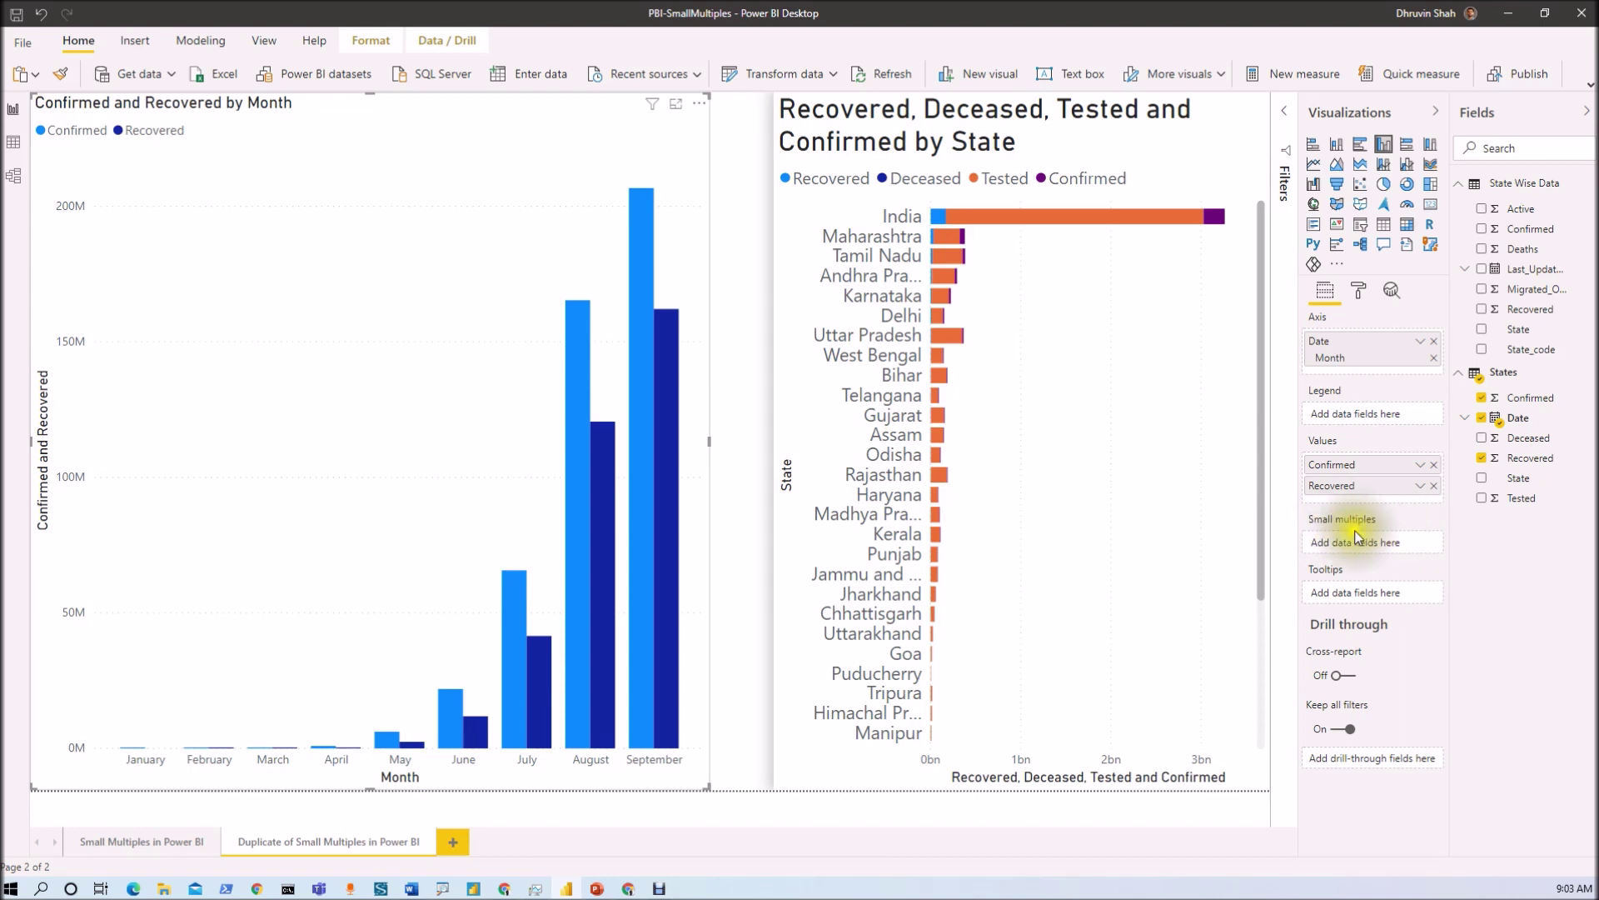
left_click_drag(1516, 486, 1416, 544)
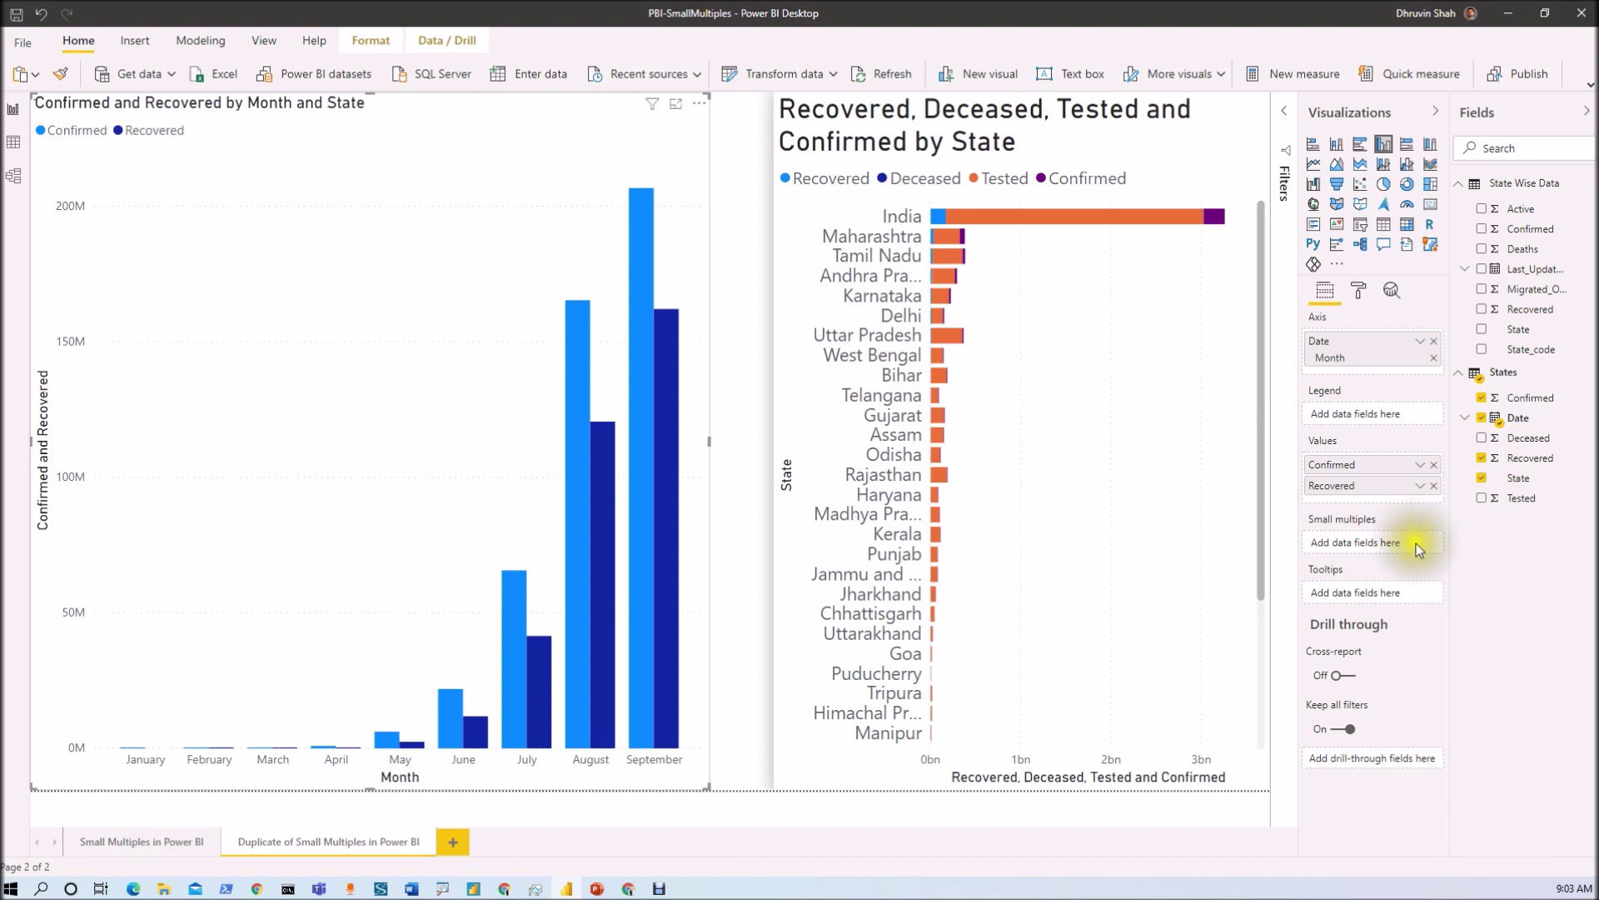
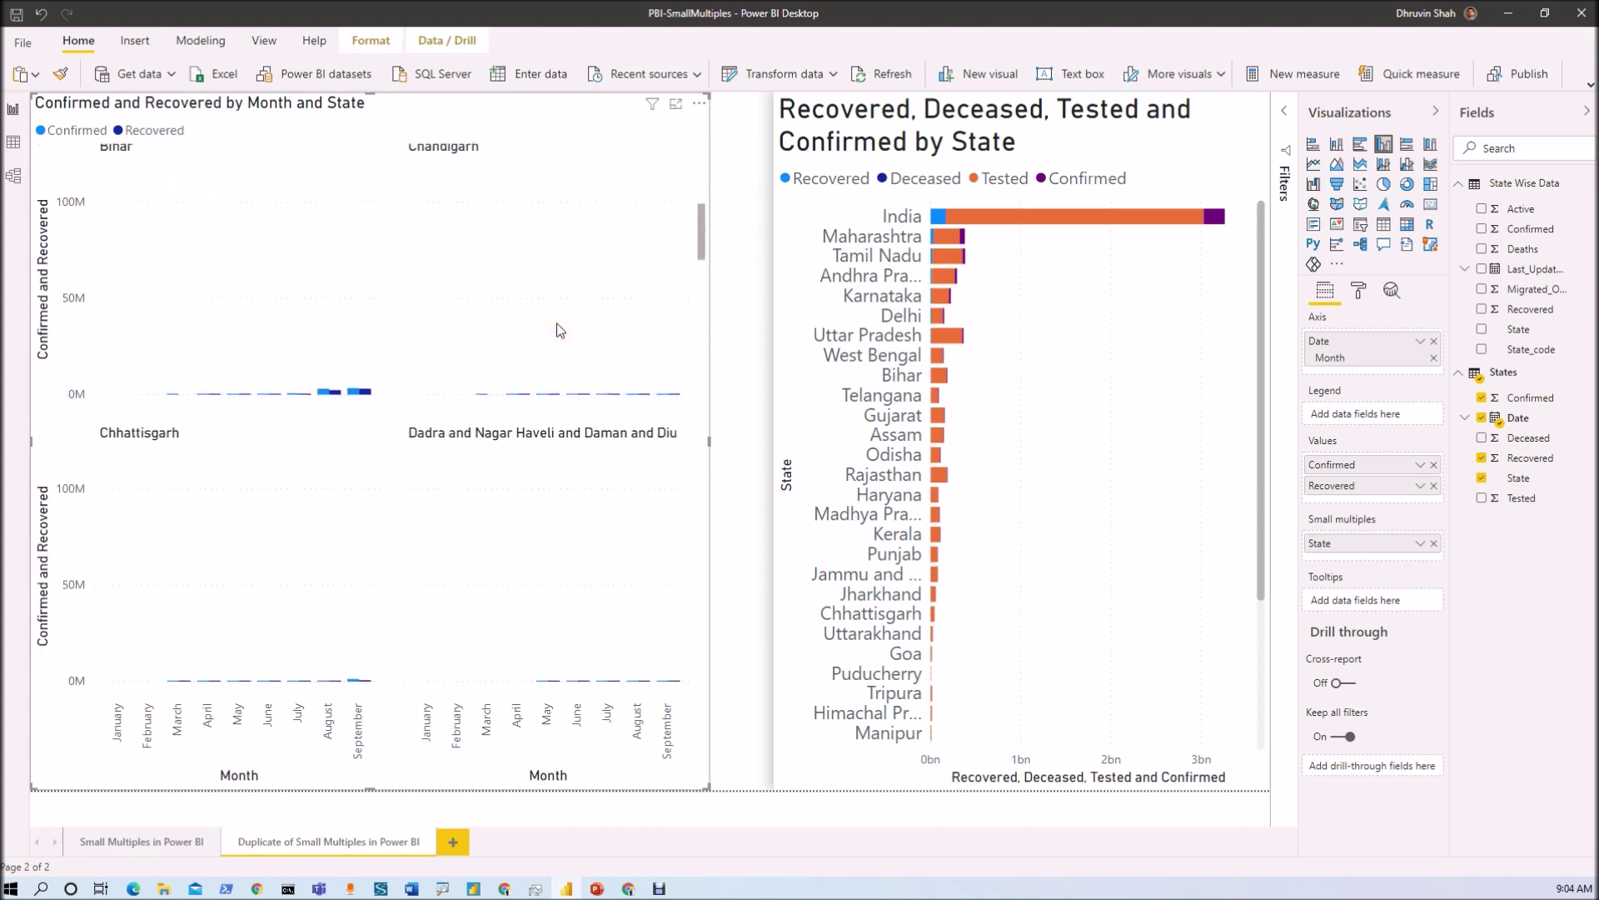
Set the small multiples chart's Y axis range to start at 0 and end at 1000000
scroll(557, 331, "up", 8)
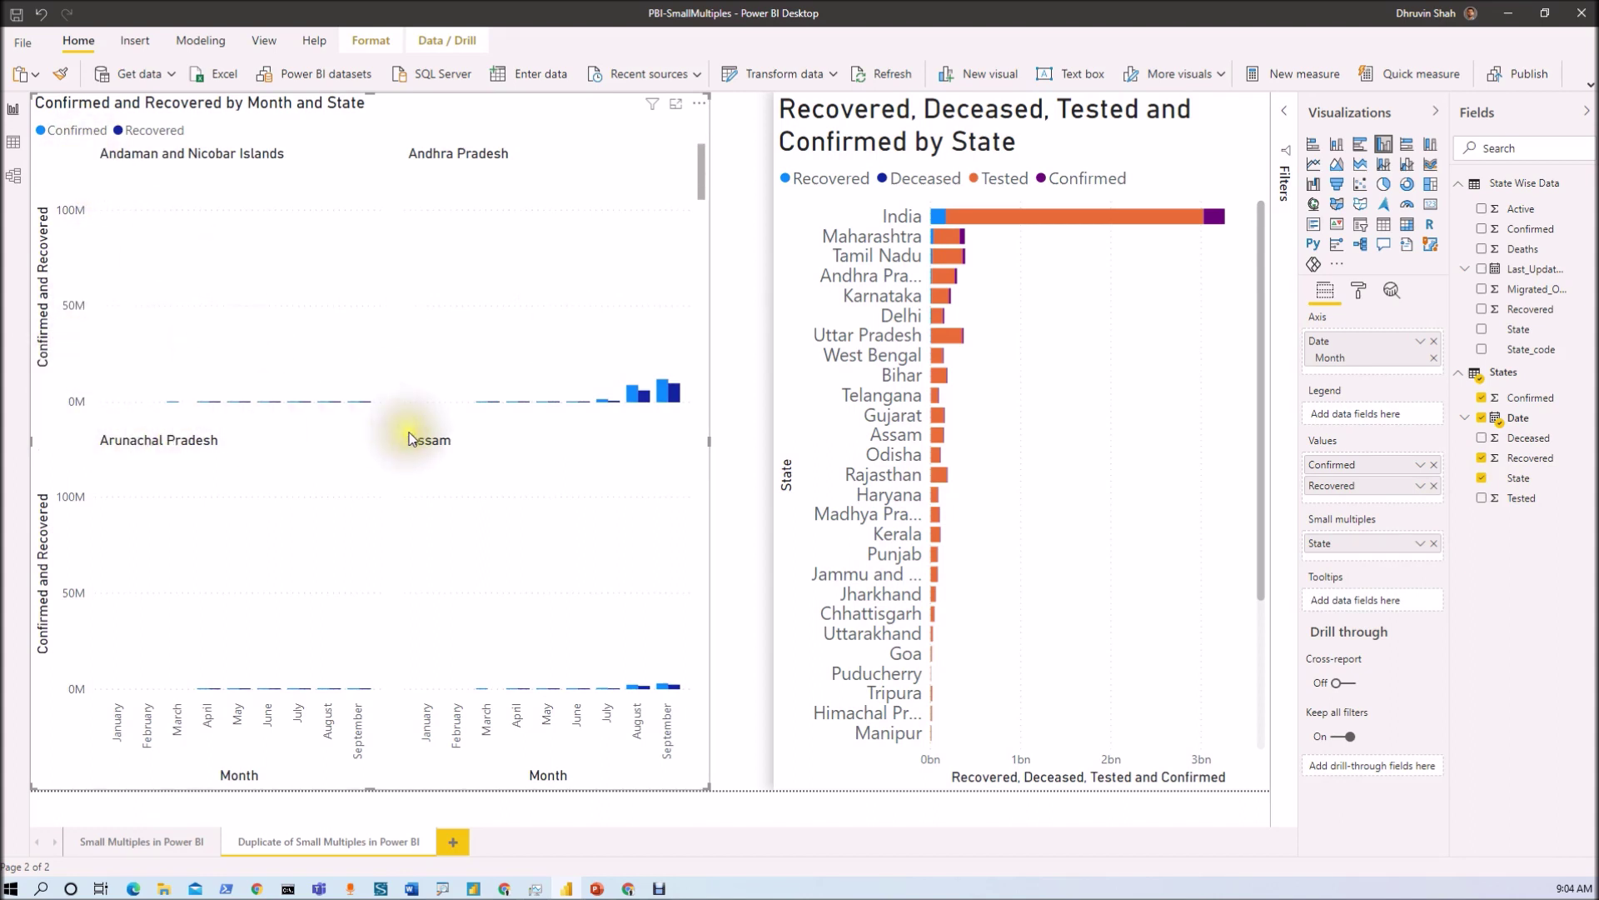
scroll(416, 437, "down", 5)
scroll(225, 216, "up", 4)
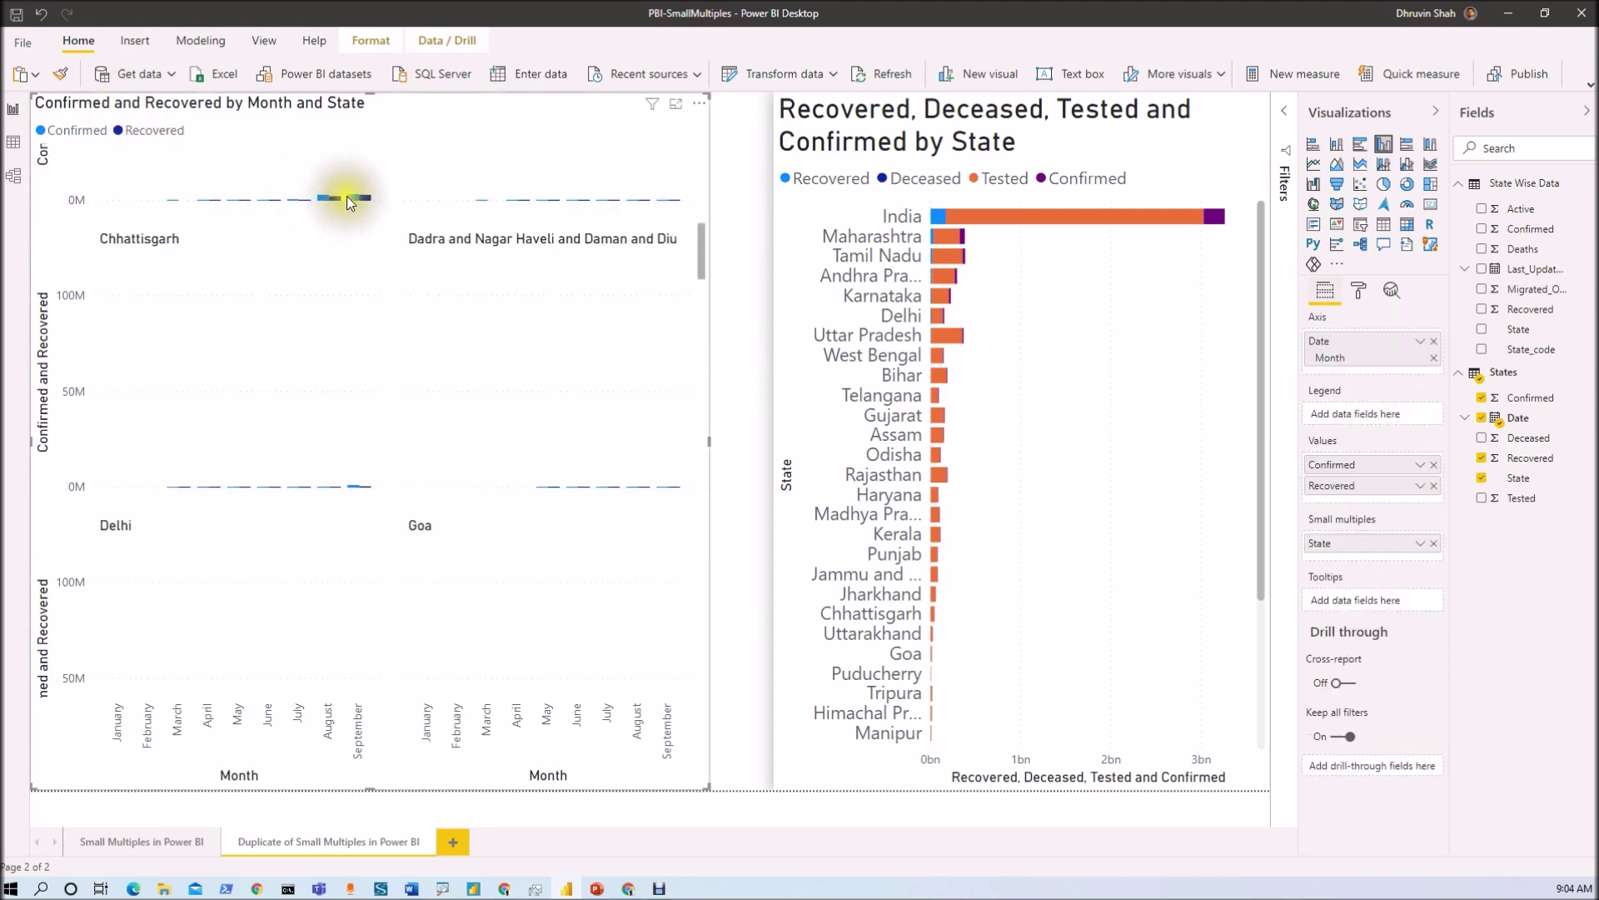
left_click(1358, 290)
left_click(1328, 501)
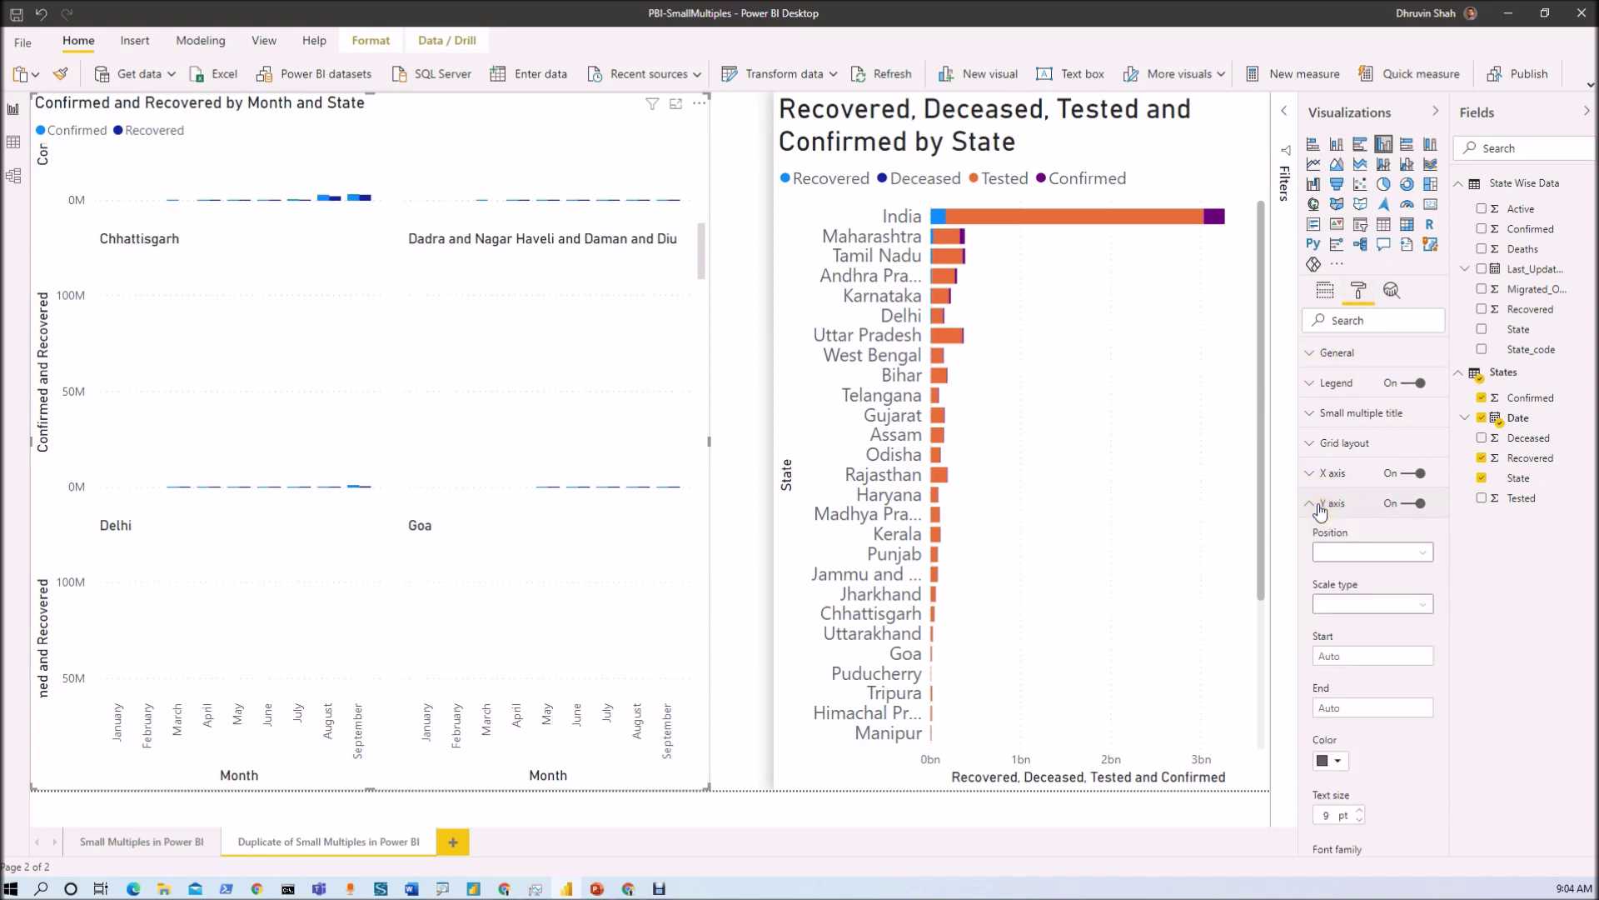
scroll(1320, 510, "down", 2)
left_click(1341, 404)
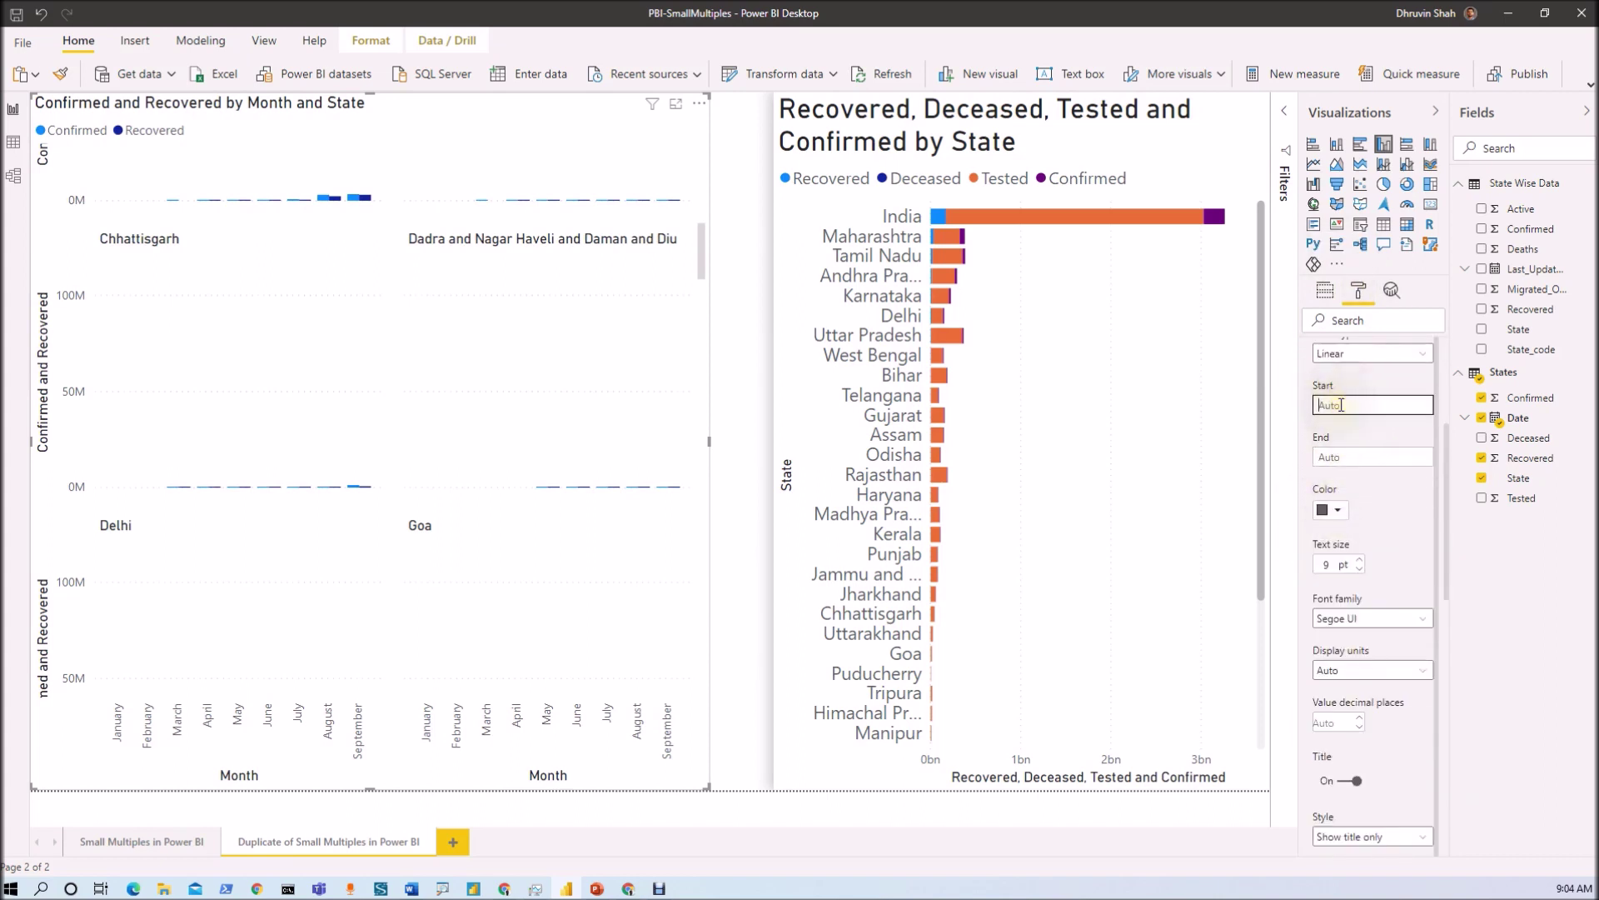
type("0")
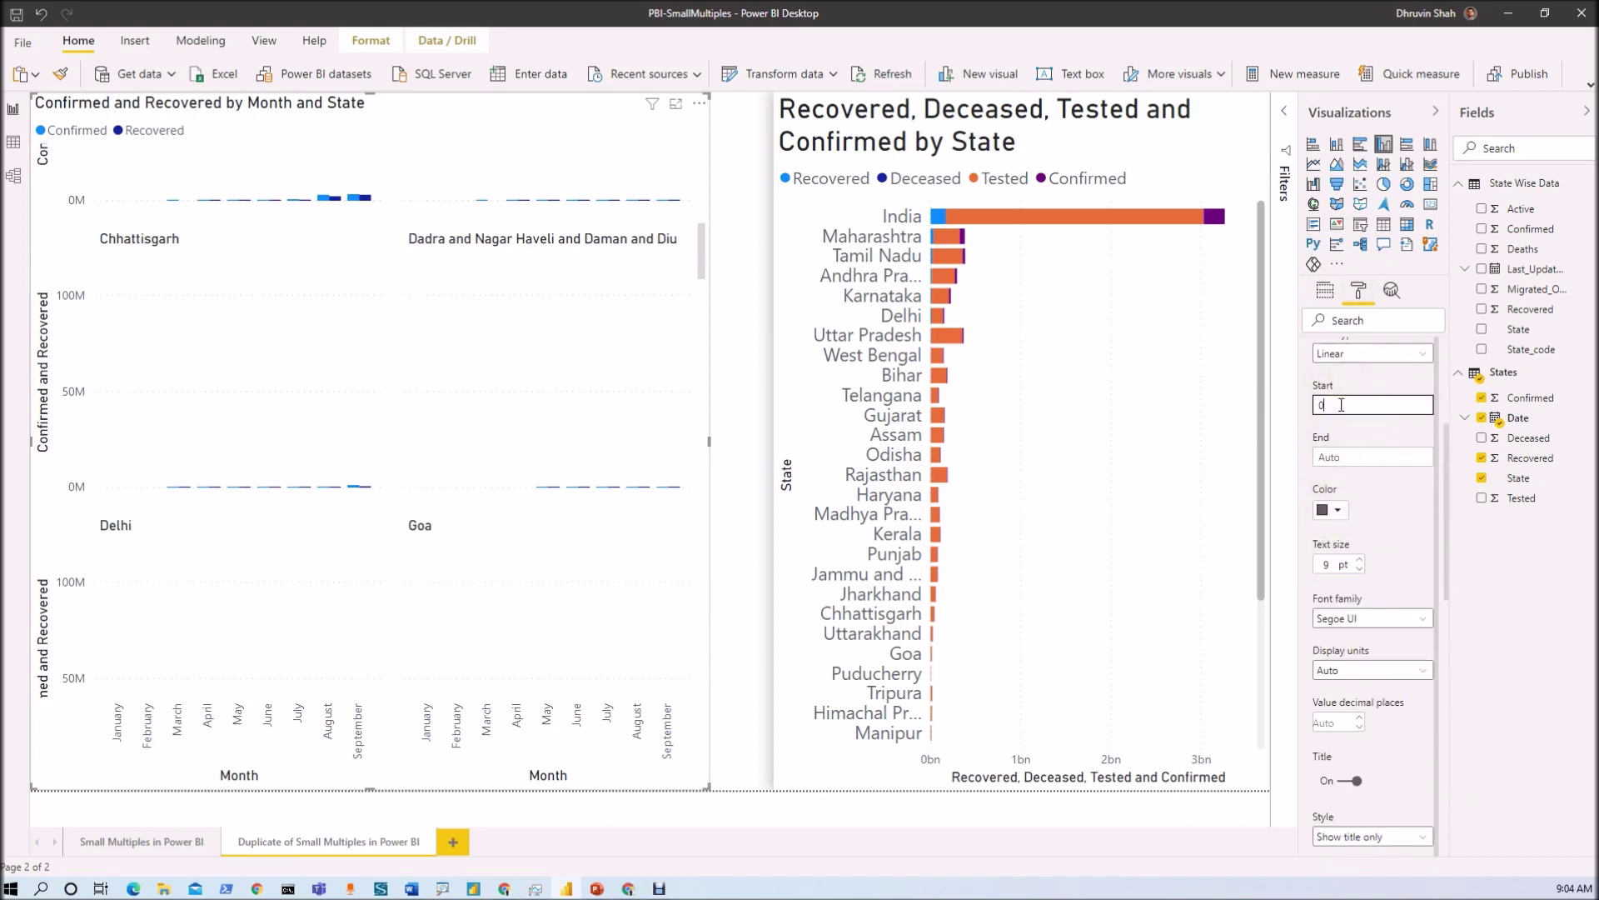
left_click(1319, 457)
type("1000000")
key("Return")
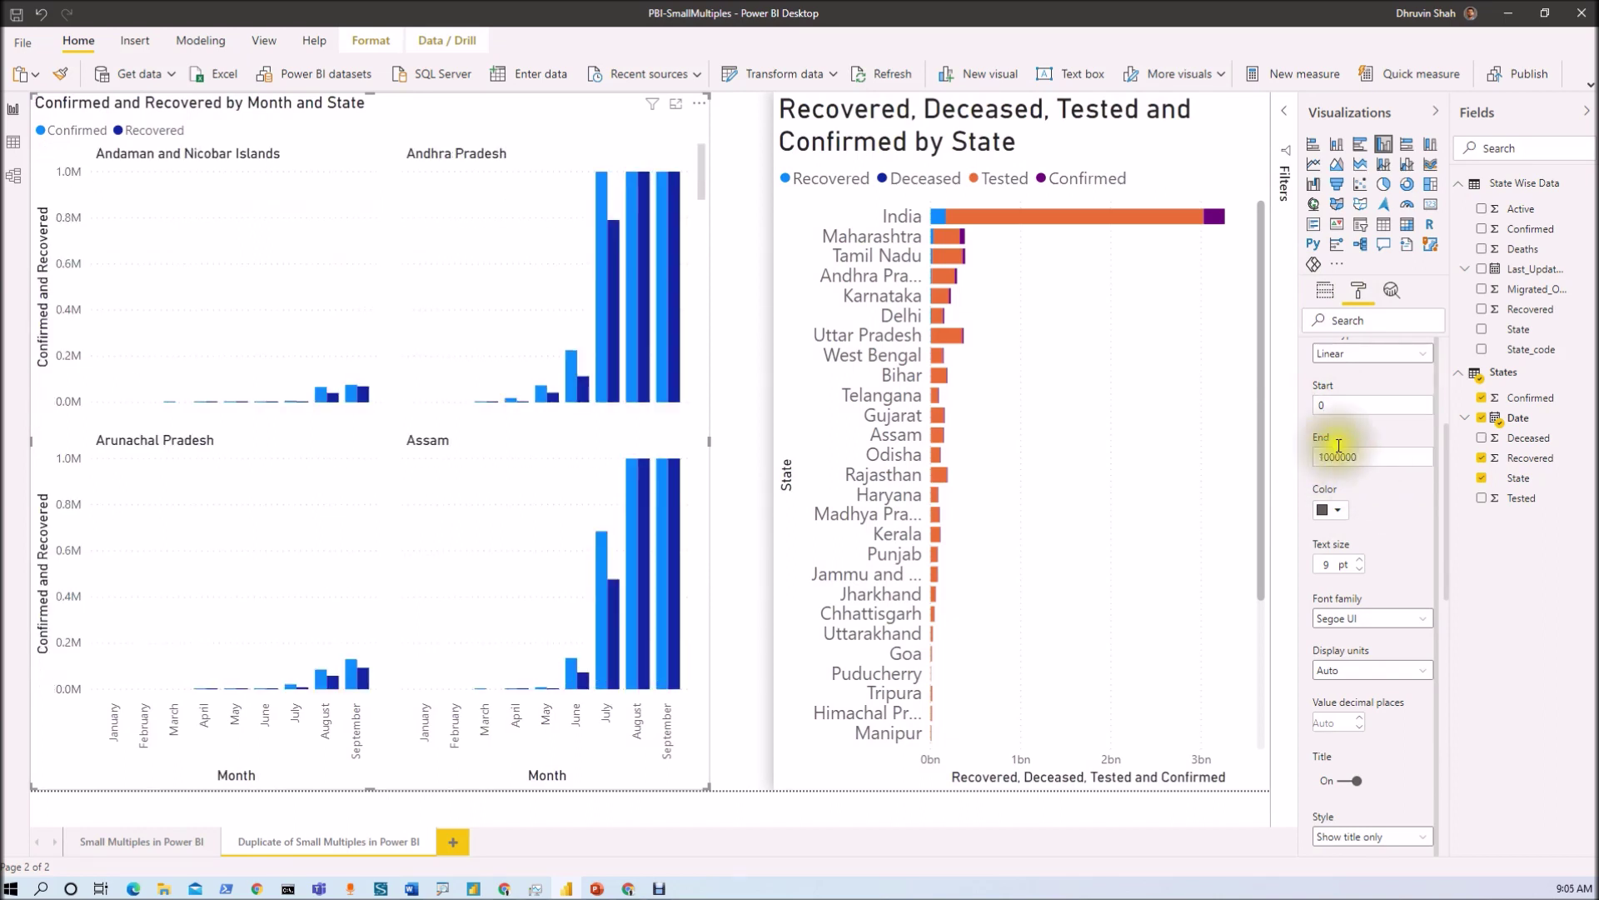
Review the rescaled state panels, return to the chart's field settings and widen the chart towards the neighbouring bar chart
left_click(517, 236)
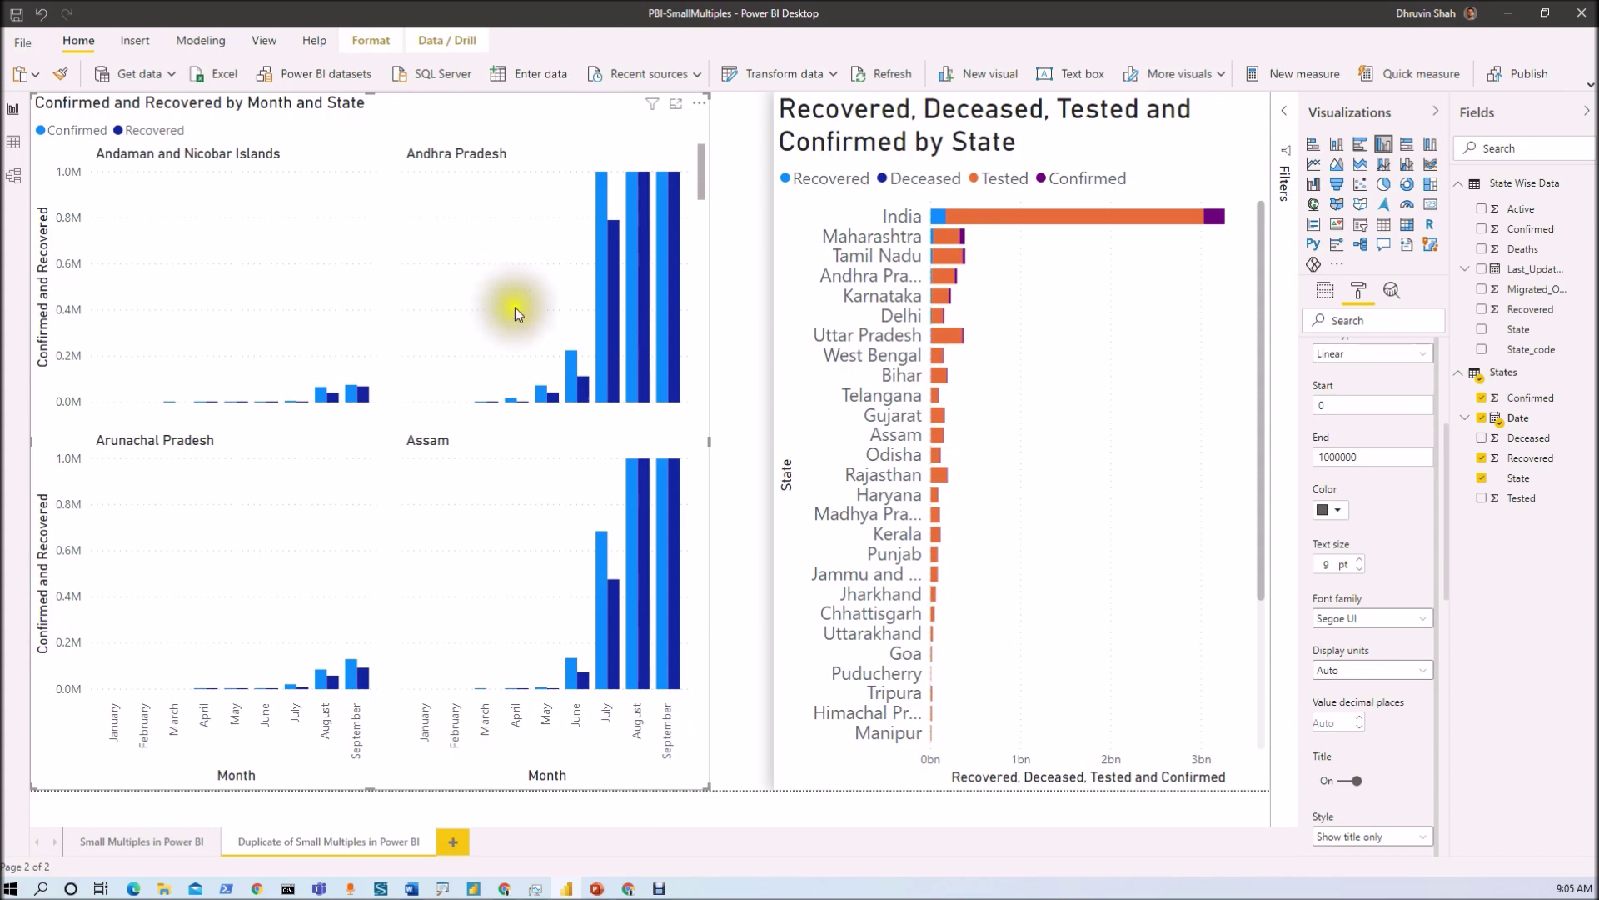
scroll(515, 332, "down", 6)
scroll(514, 331, "up", 6)
left_click(1329, 294)
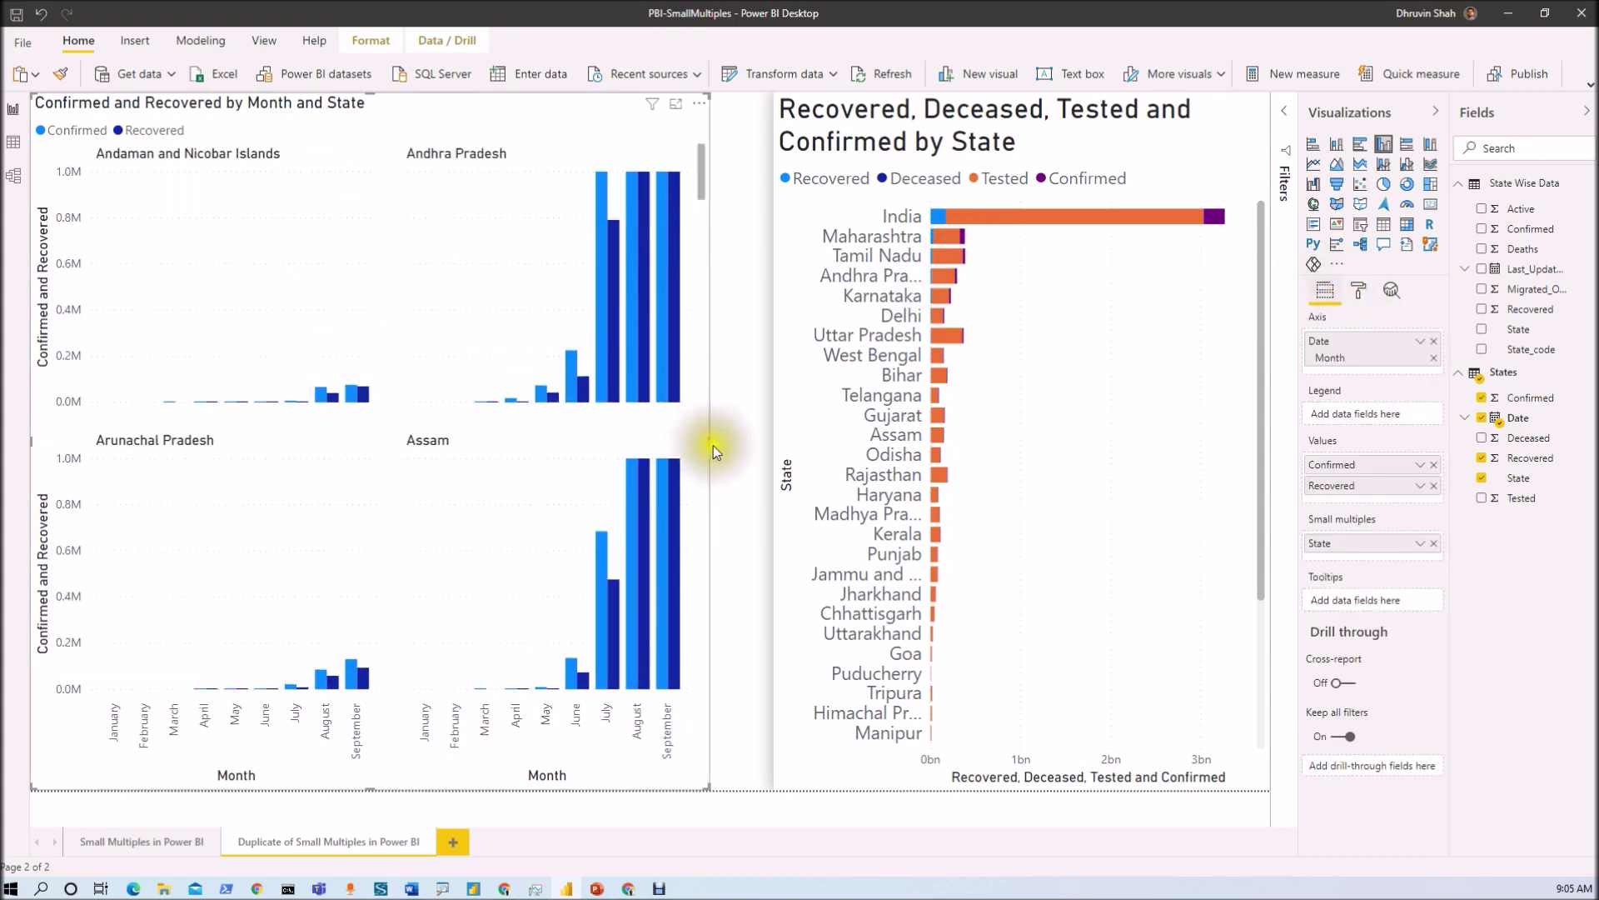
left_click_drag(718, 440, 738, 443)
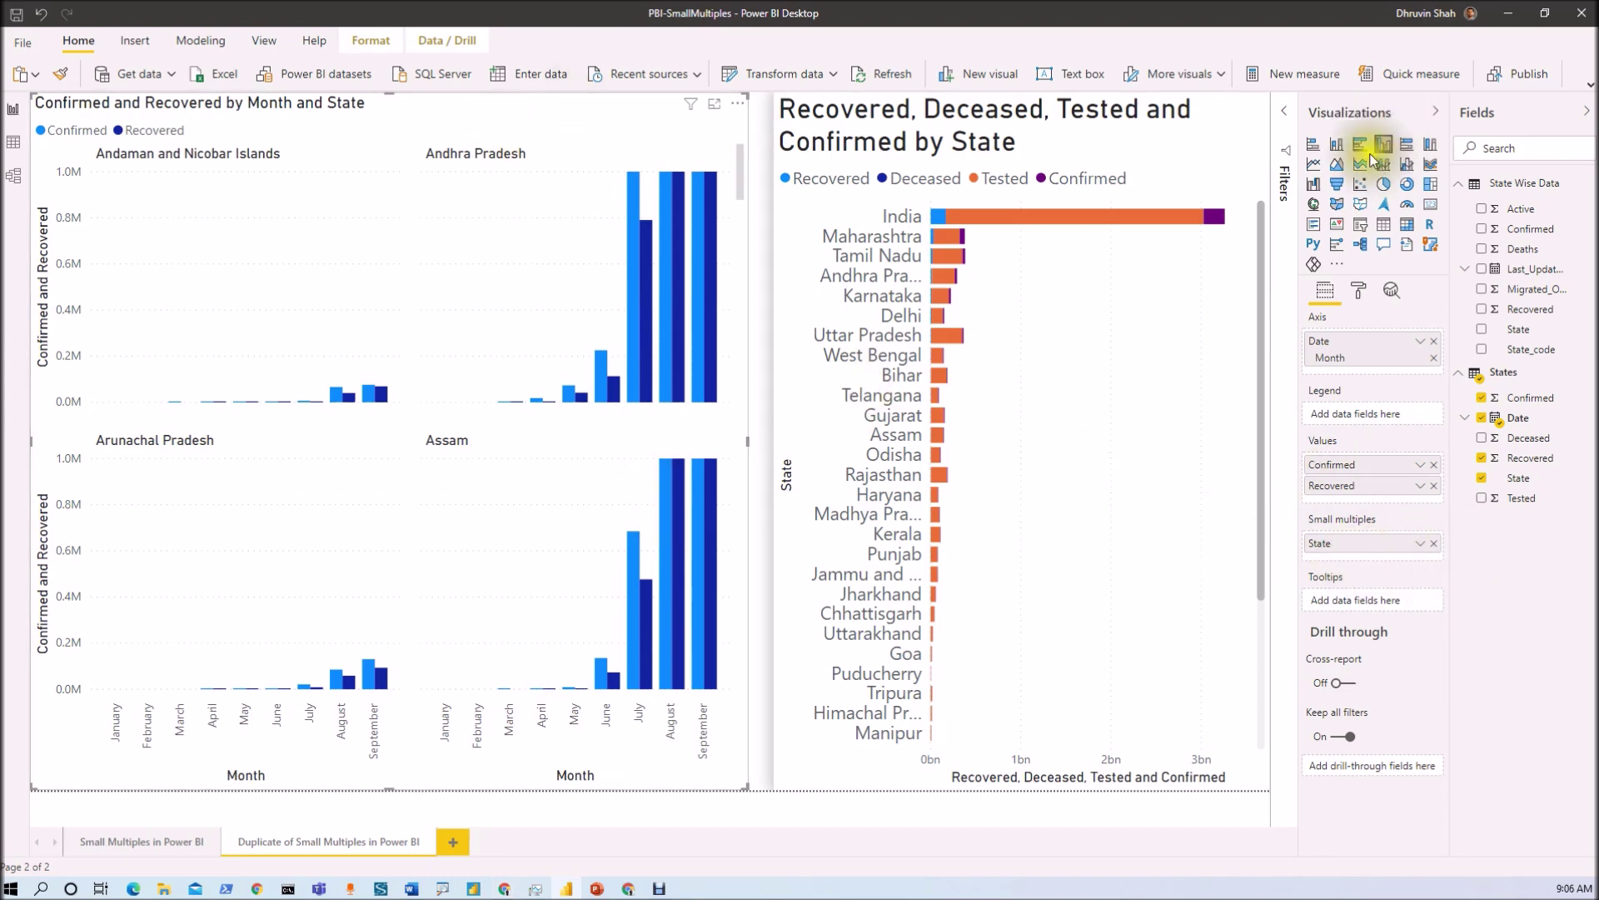
Try the small multiples chart as stacked bar, stacked column and clustered bar, and switch it back to clustered column
left_click(1315, 146)
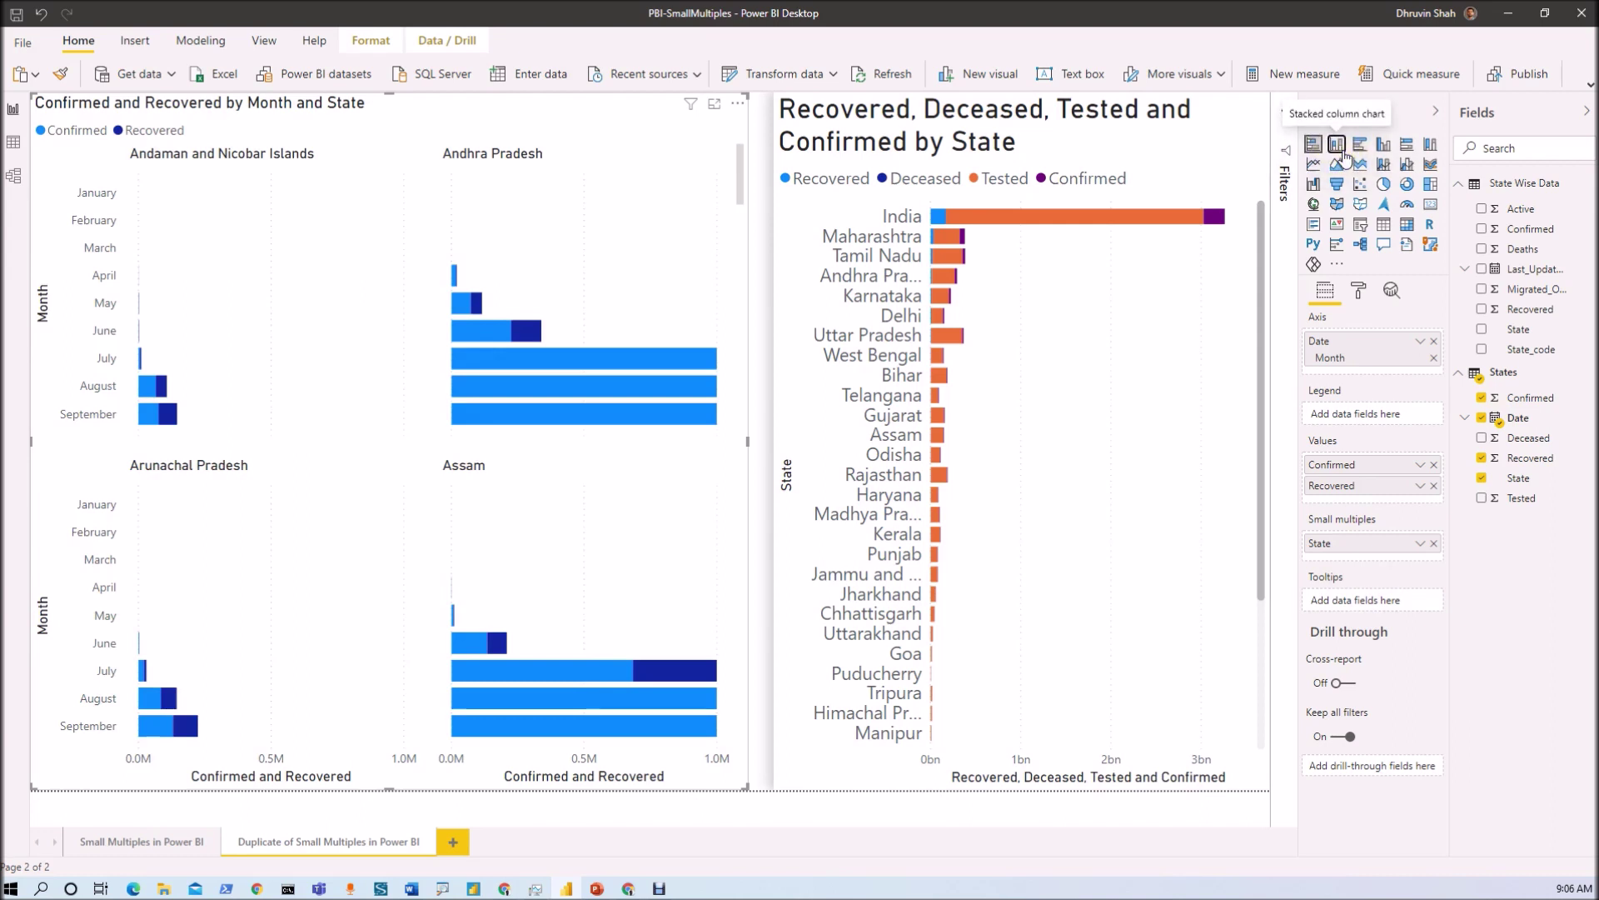
left_click(1341, 148)
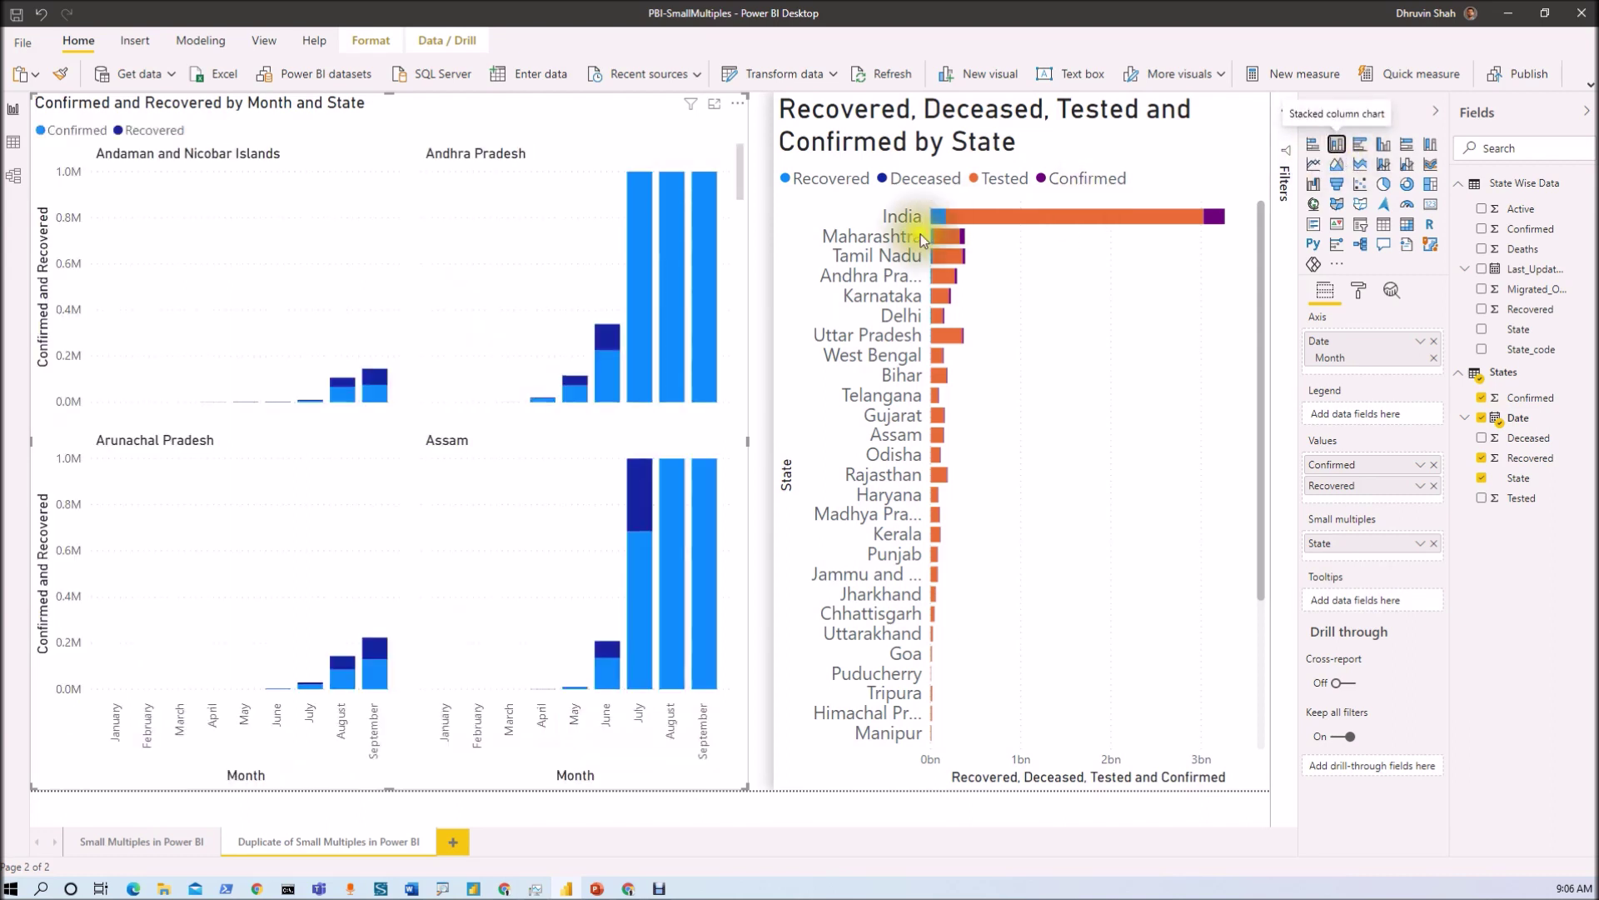
left_click(1361, 151)
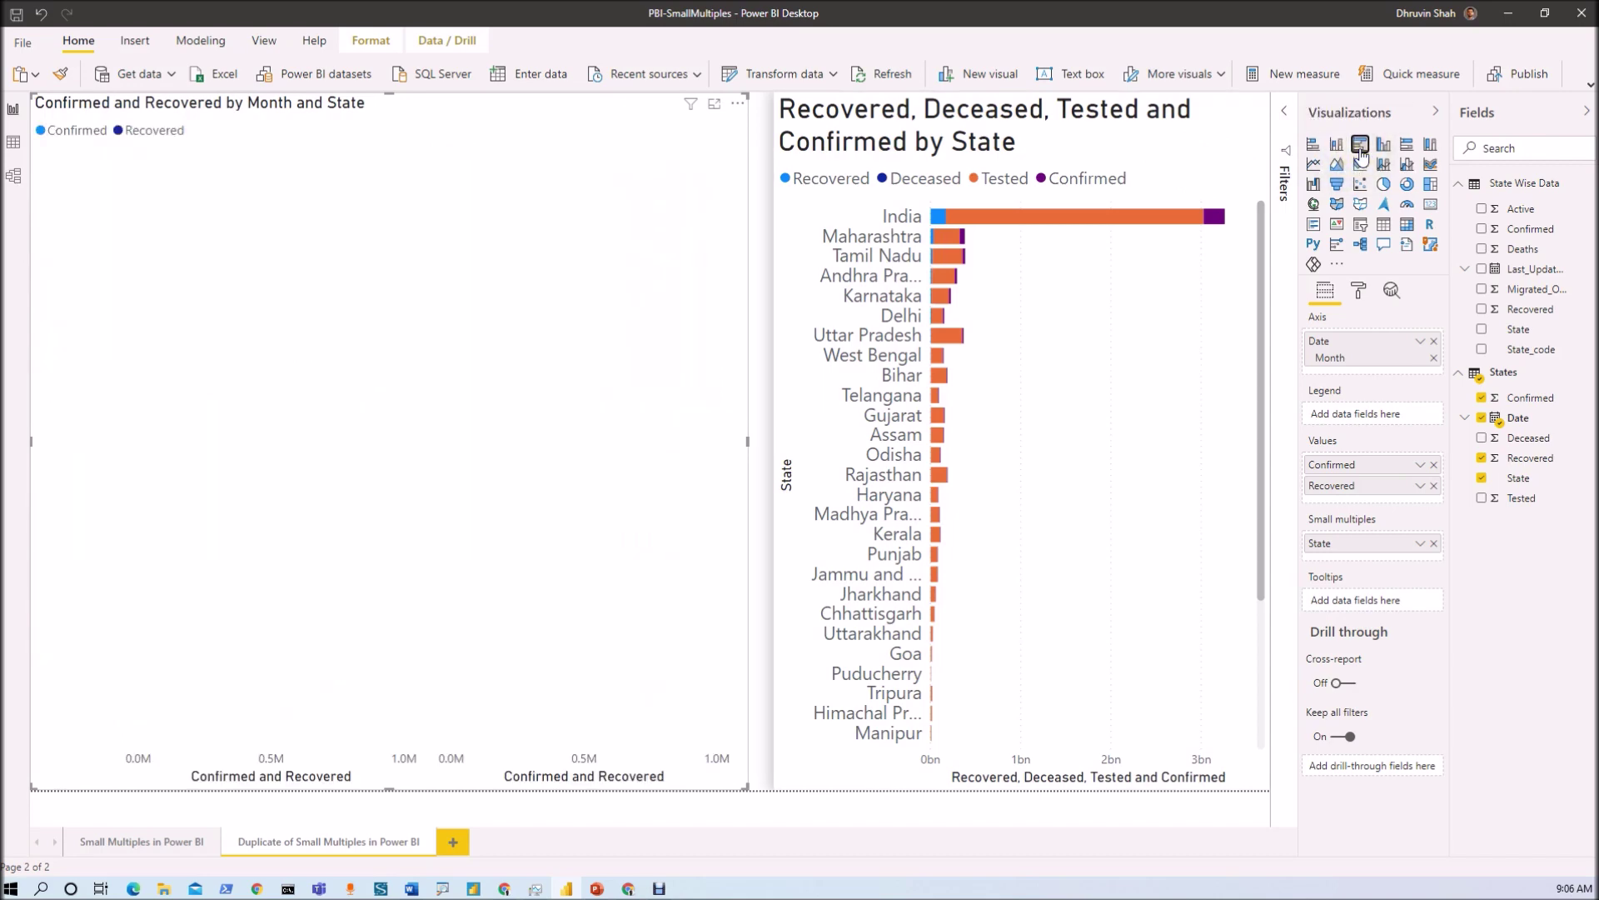
left_click(1381, 149)
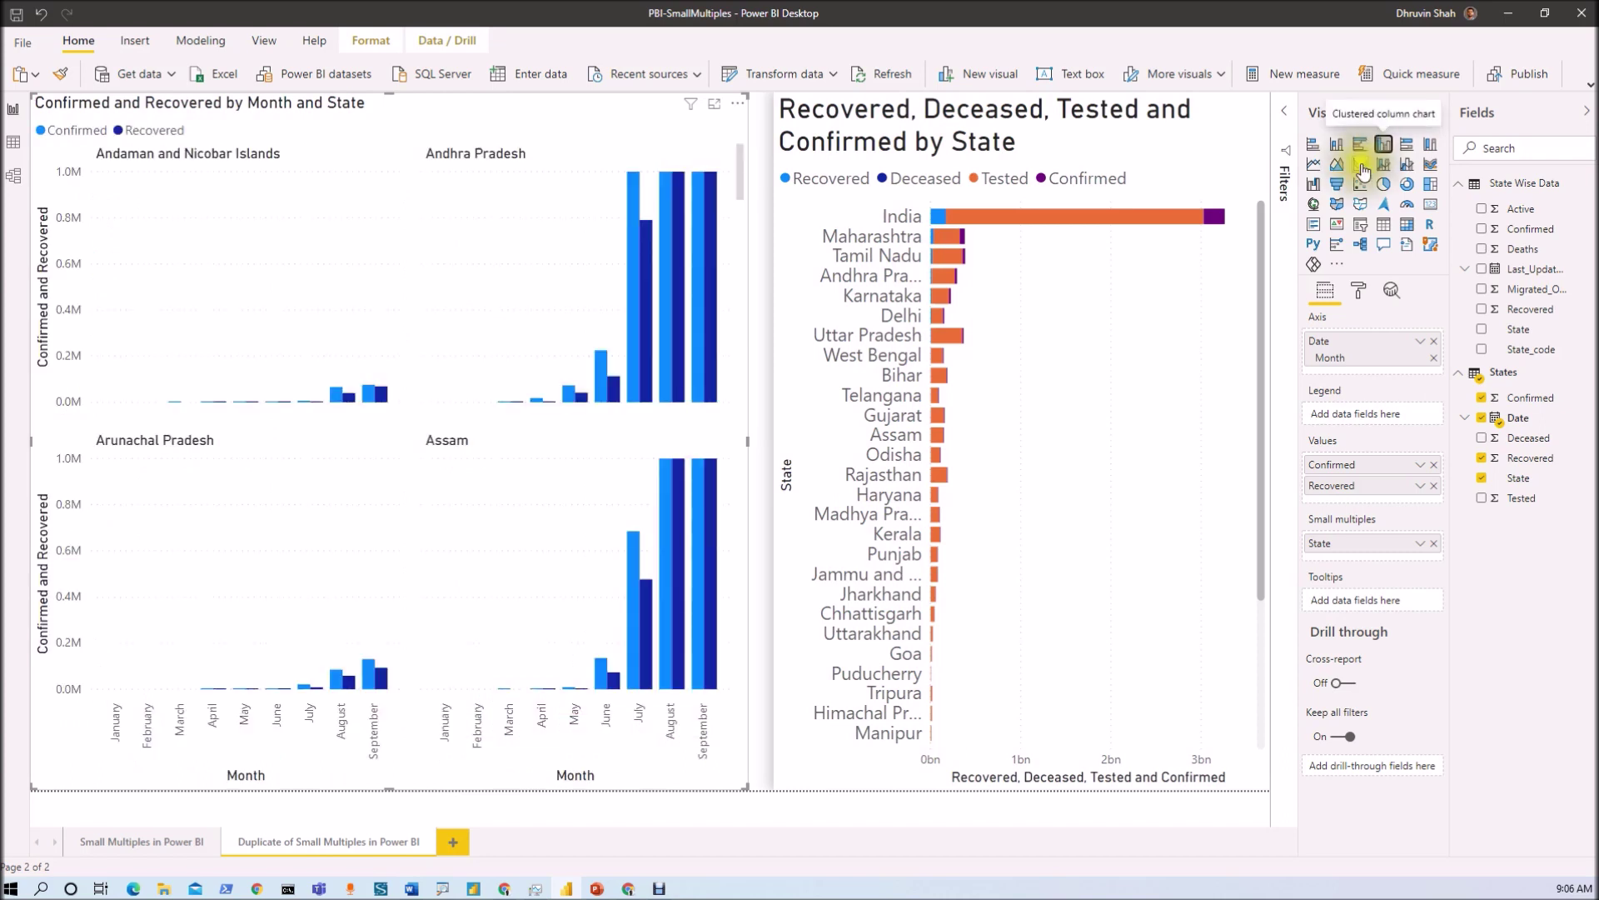
Try the small multiples chart as line, area and stacked area, and restore the clustered column type
left_click(1315, 169)
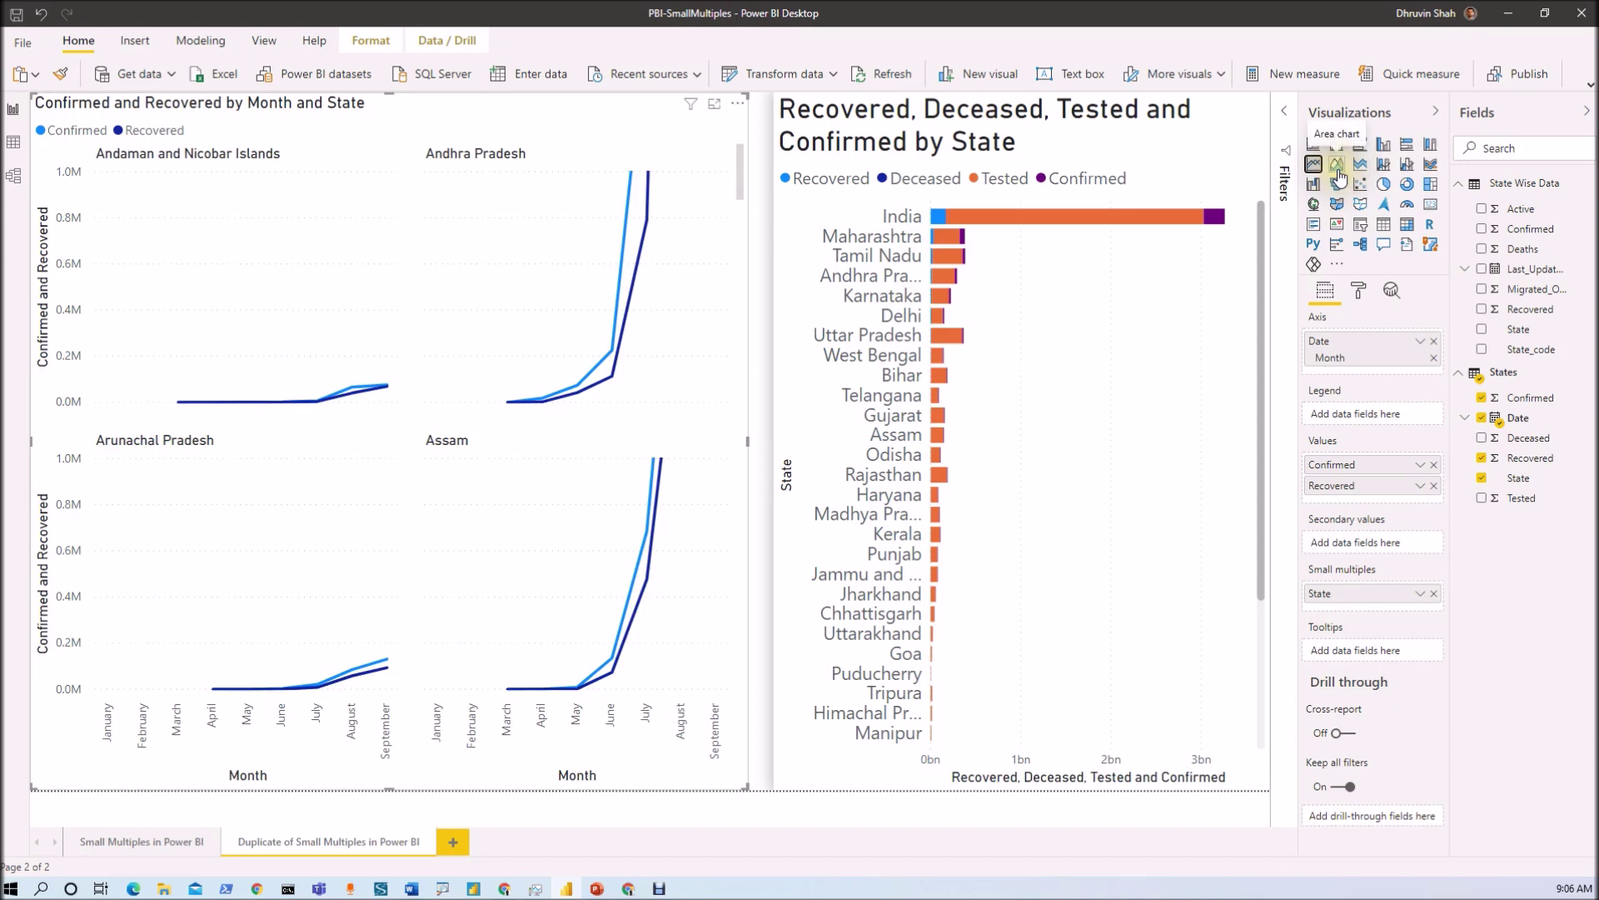
left_click(1336, 171)
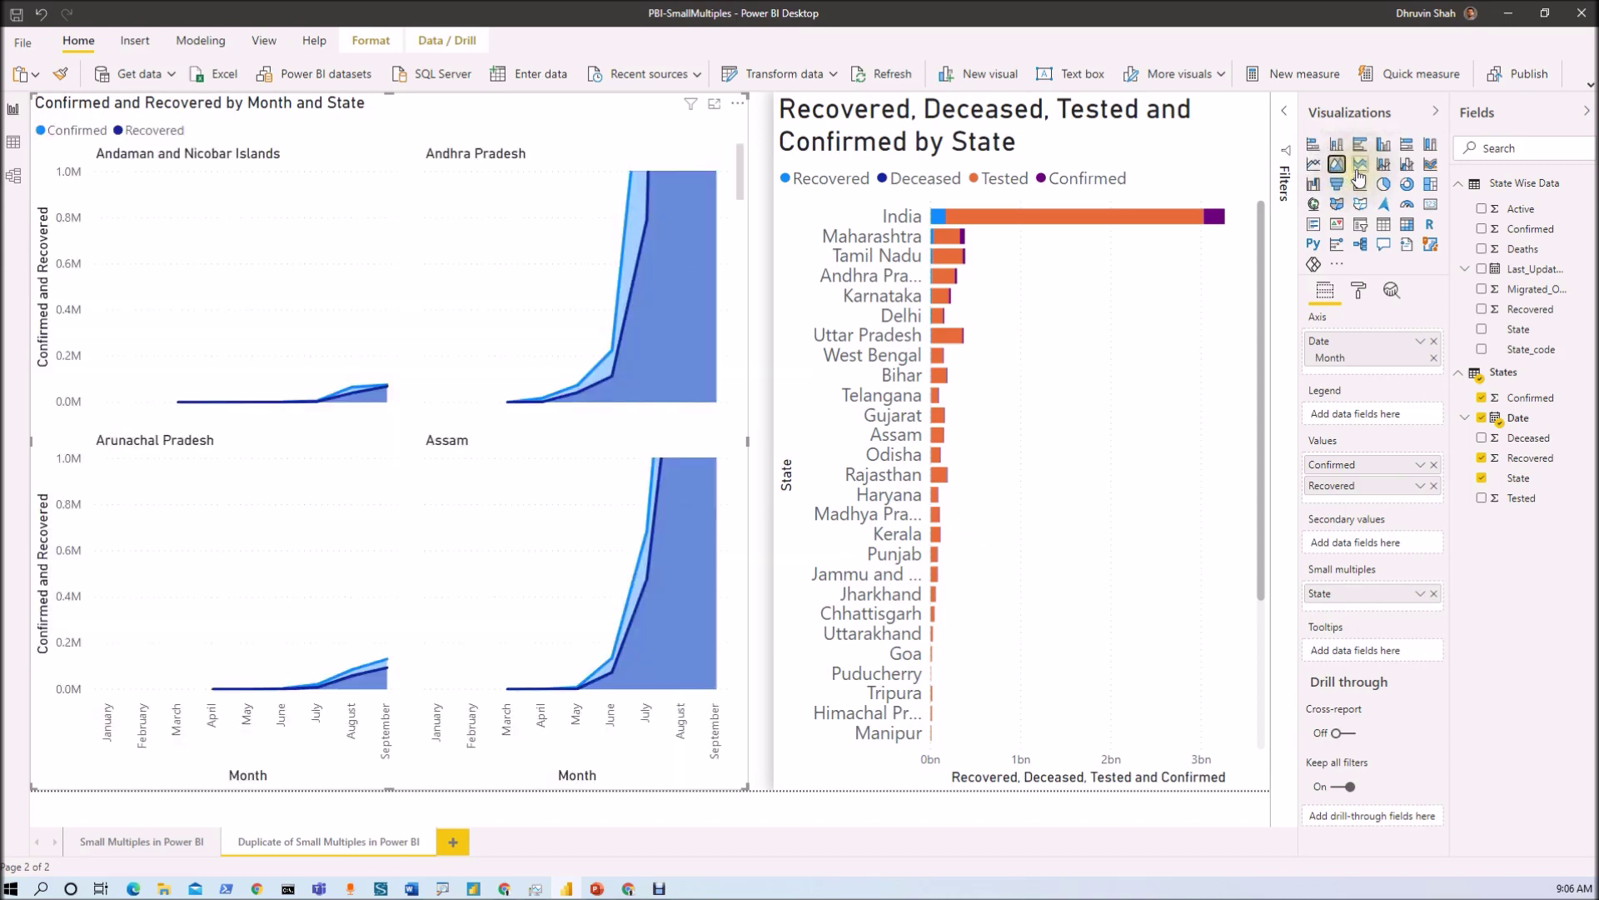
left_click(1359, 165)
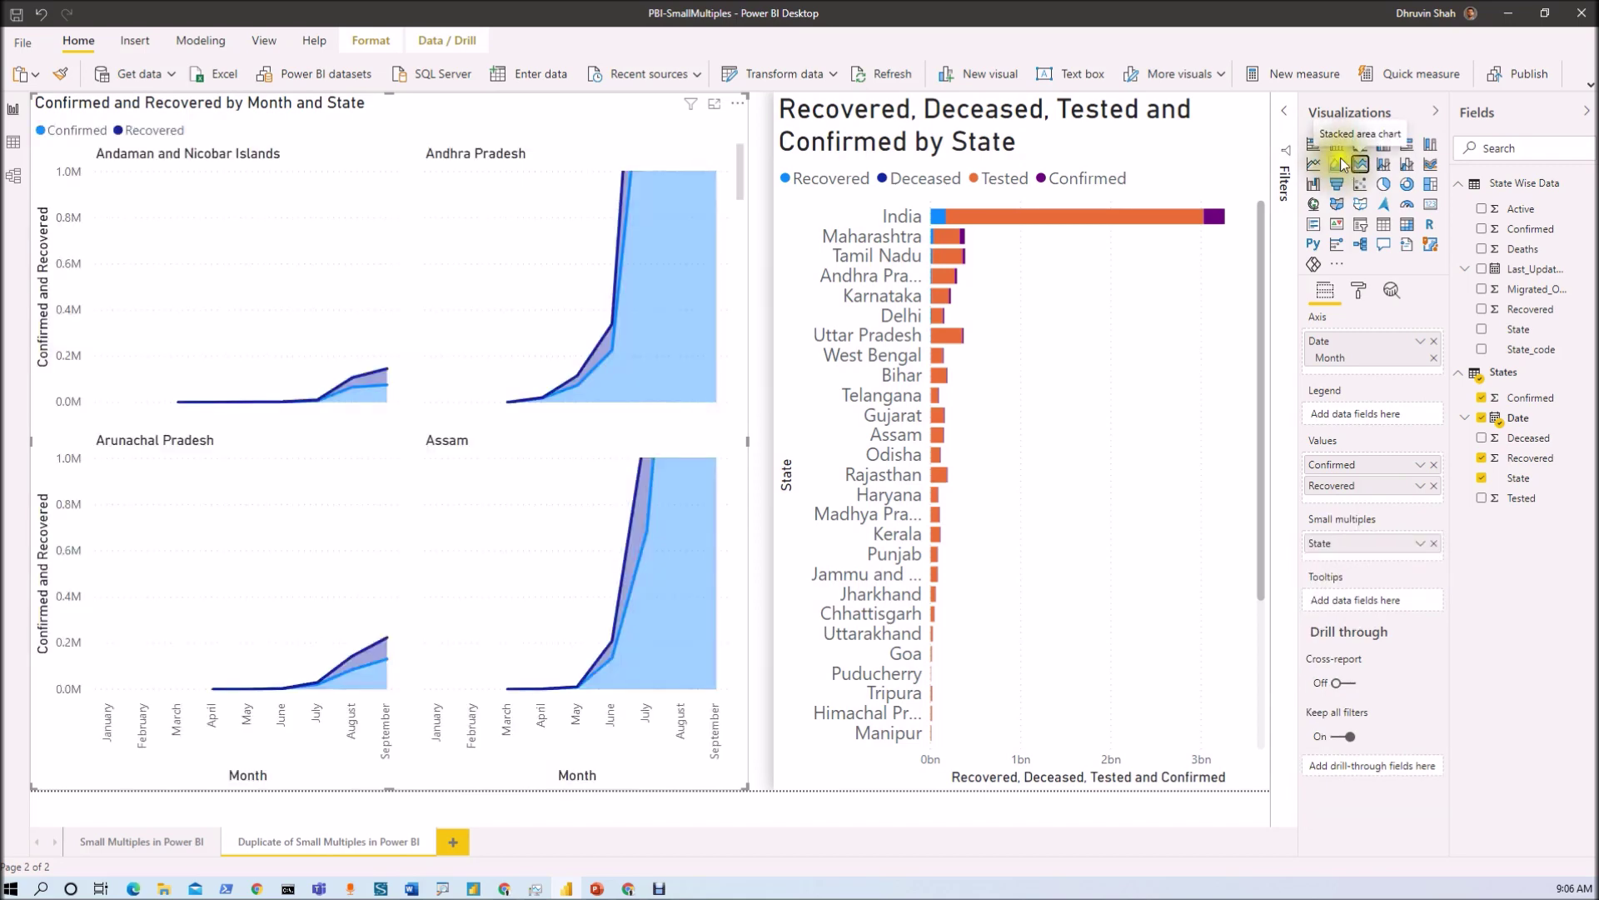
left_click(1382, 148)
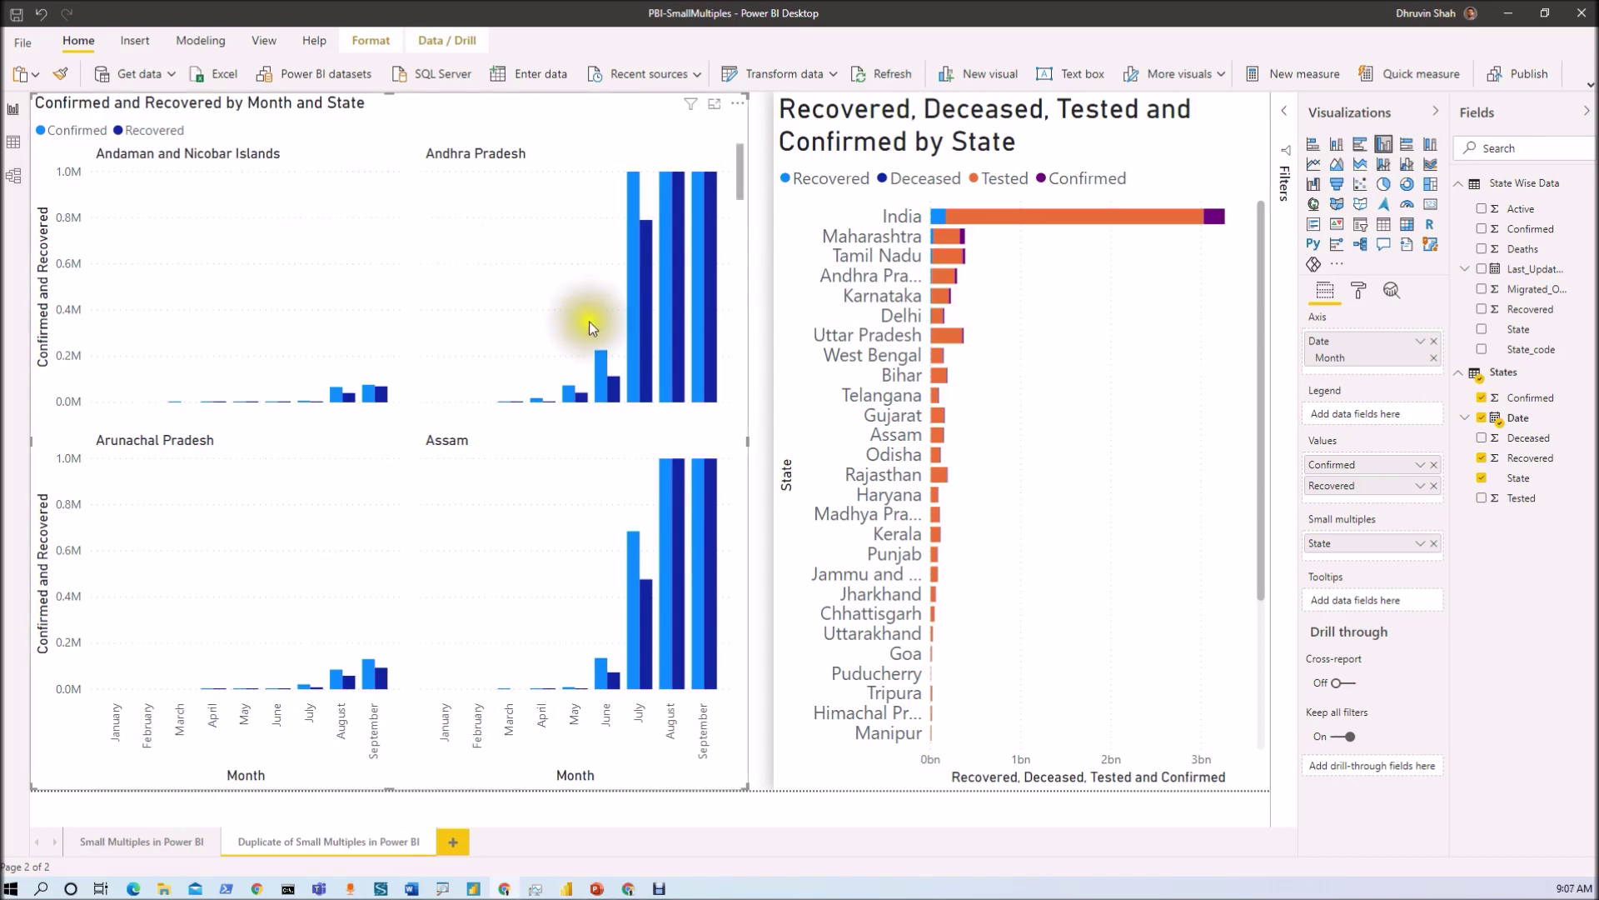
Cross-highlight the neighbouring bar chart by multi-selecting Andhra Pradesh's June to September columns and Assam's August and September columns
mouse_move(570, 402)
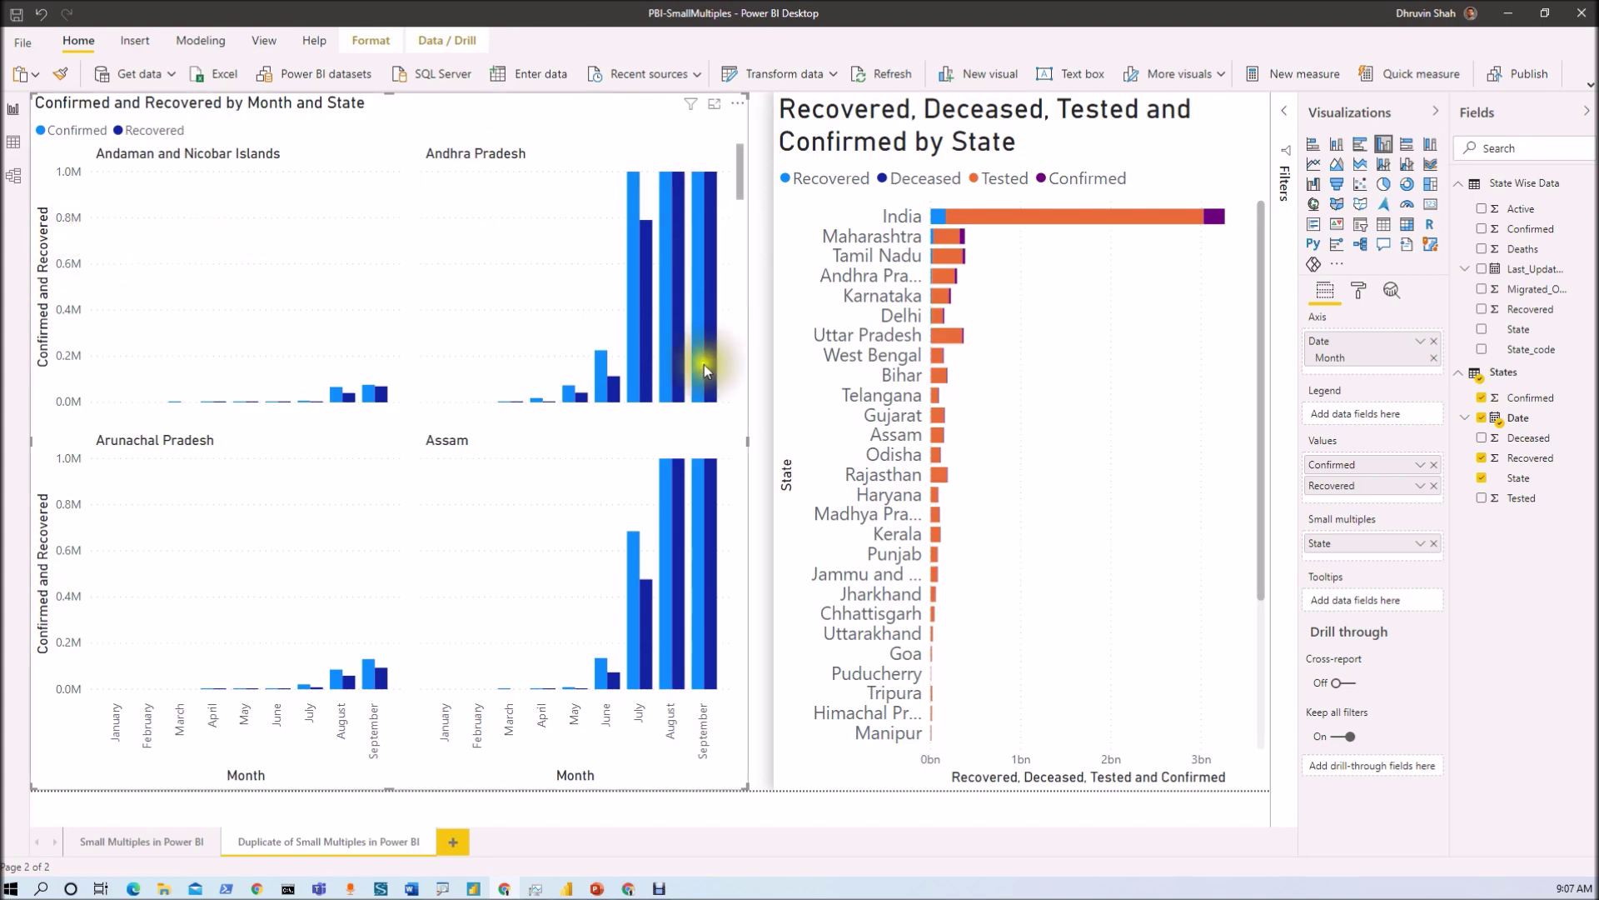
mouse_move(640, 335)
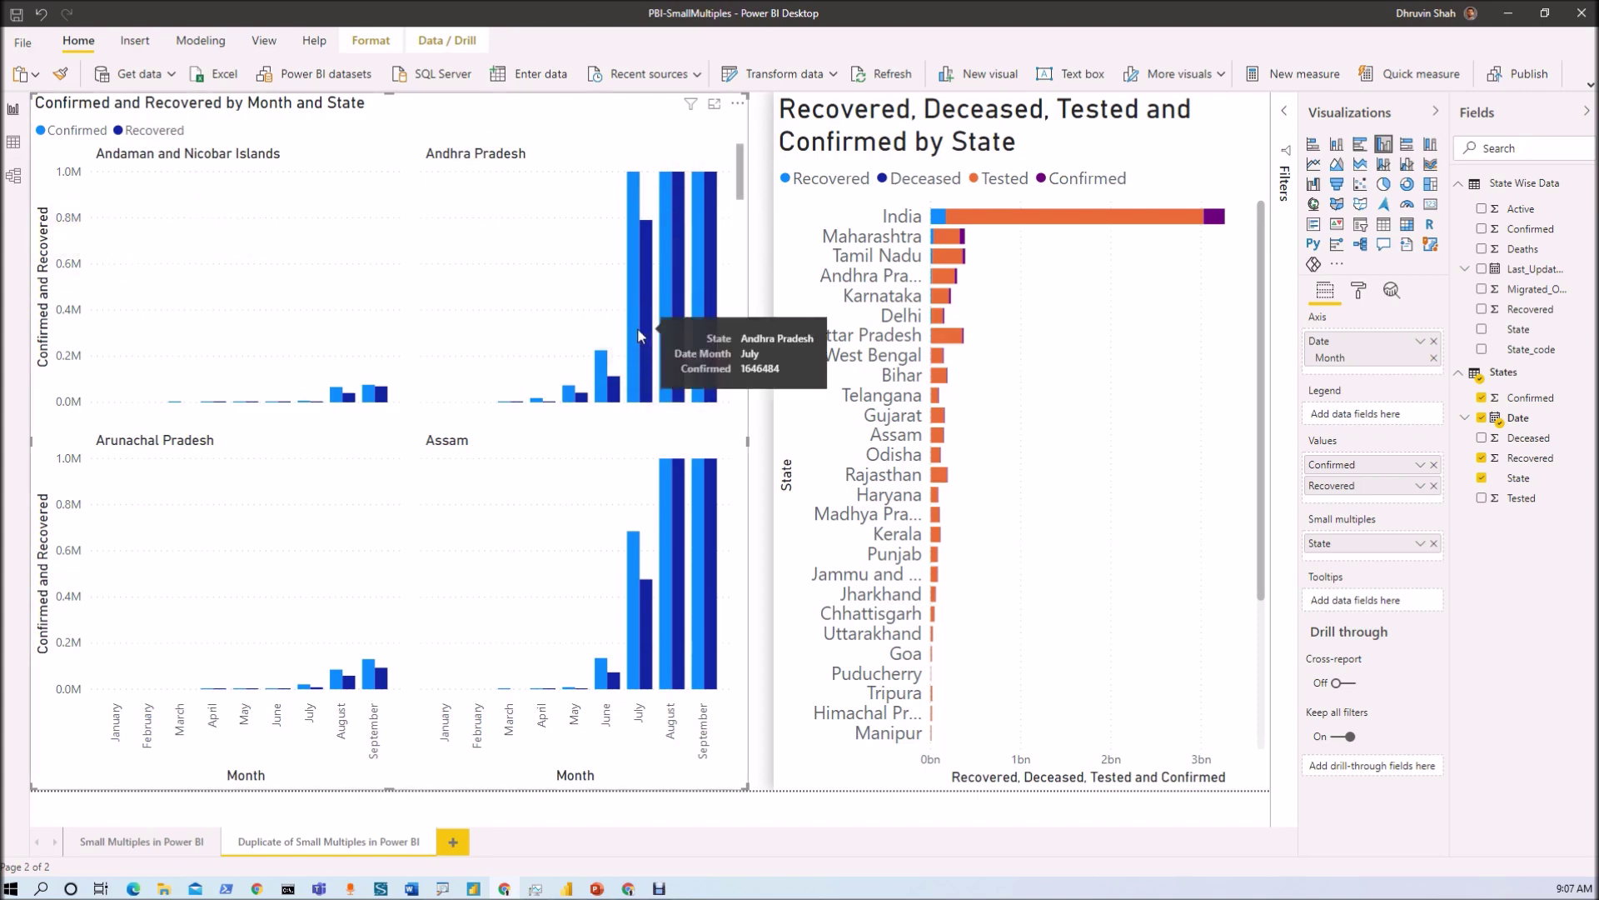
left_click(640, 335)
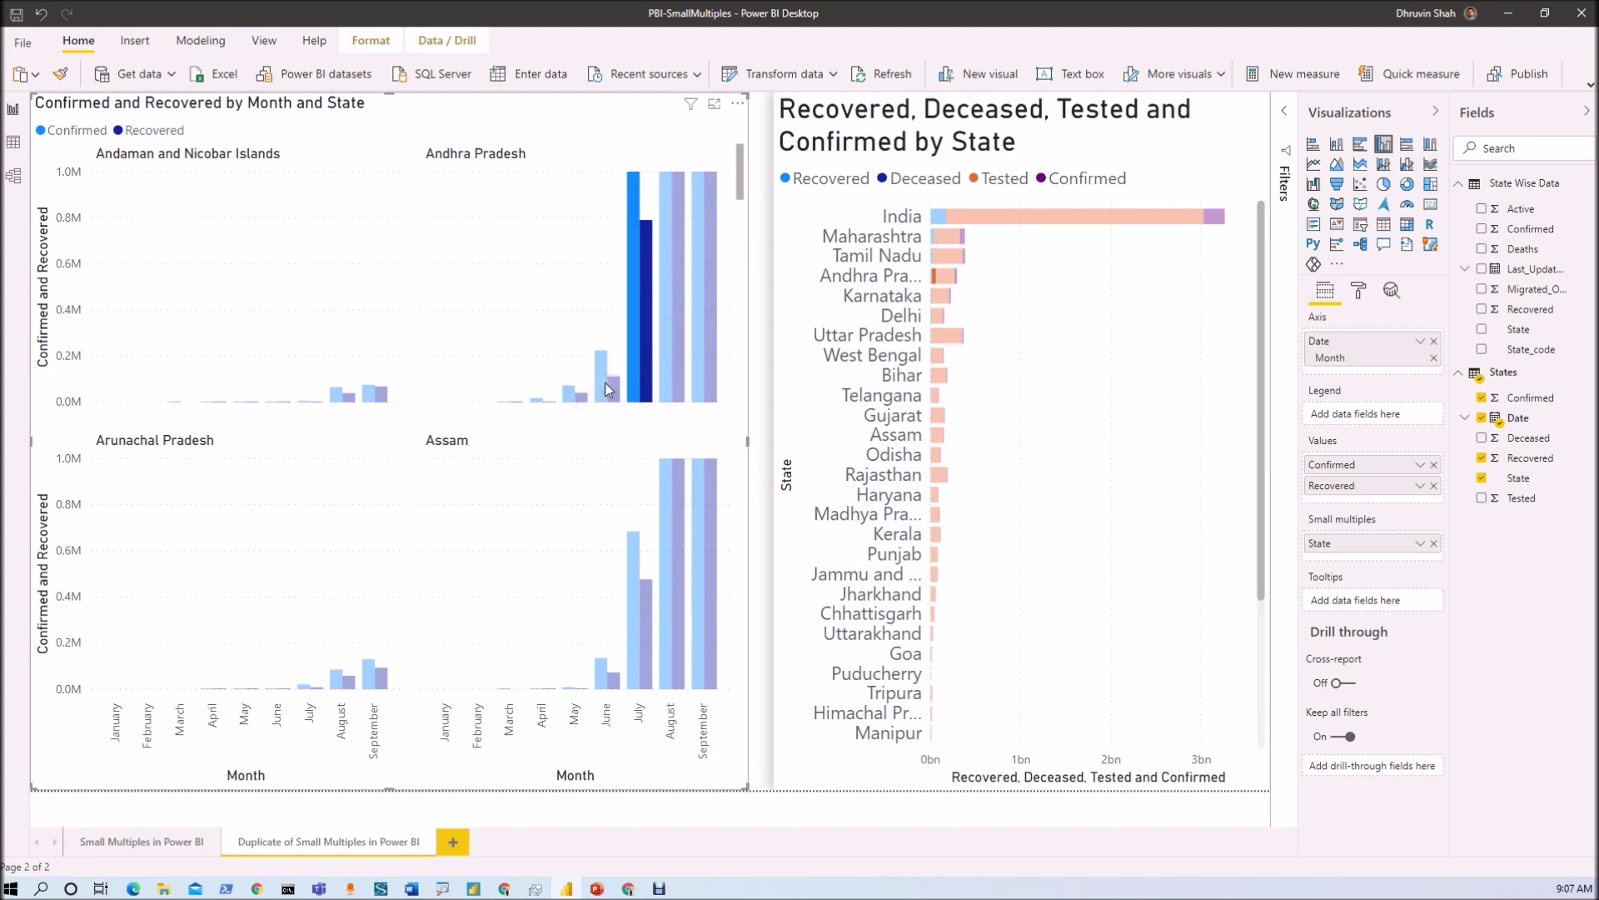
left_click(669, 350, "ctrl")
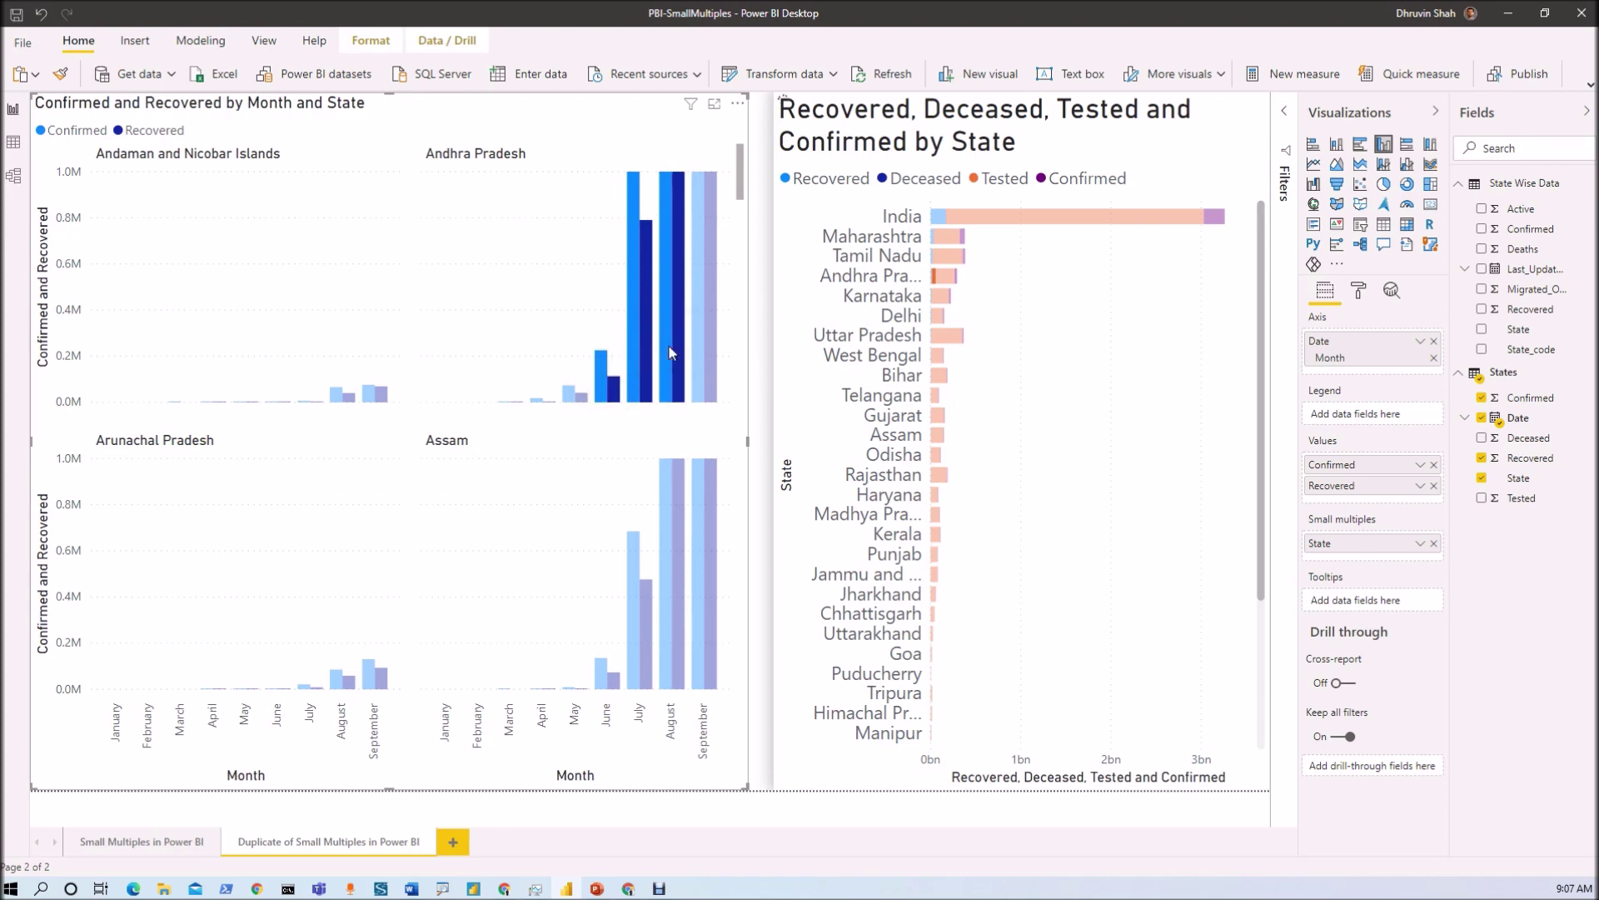
left_click(712, 333, "ctrl")
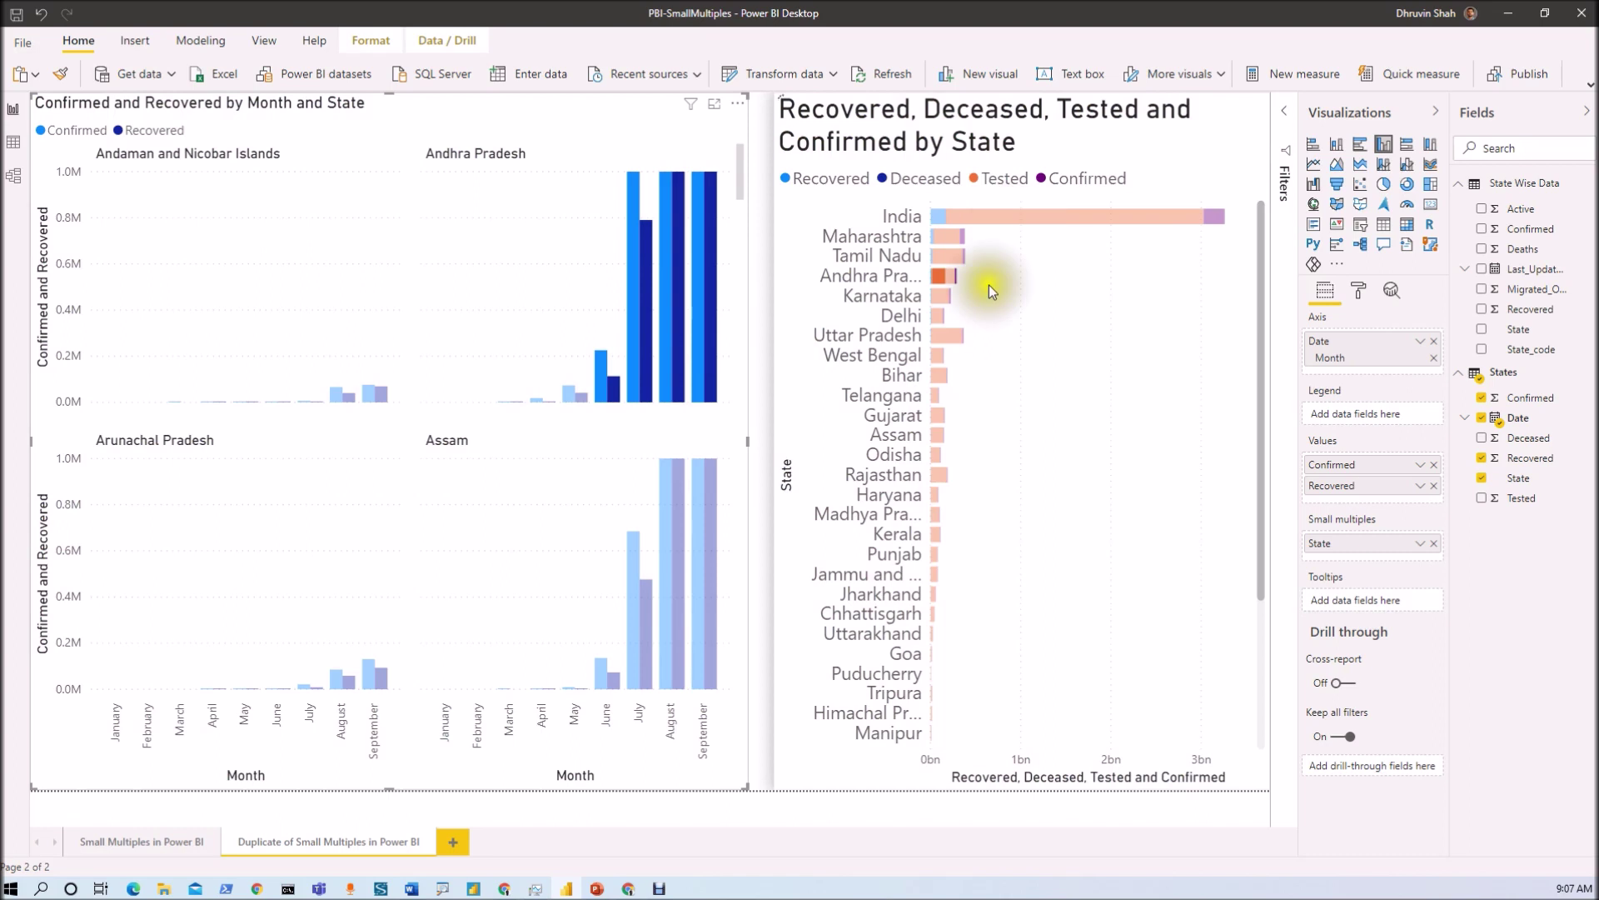
left_click(668, 555, "ctrl")
left_click(698, 553, "ctrl")
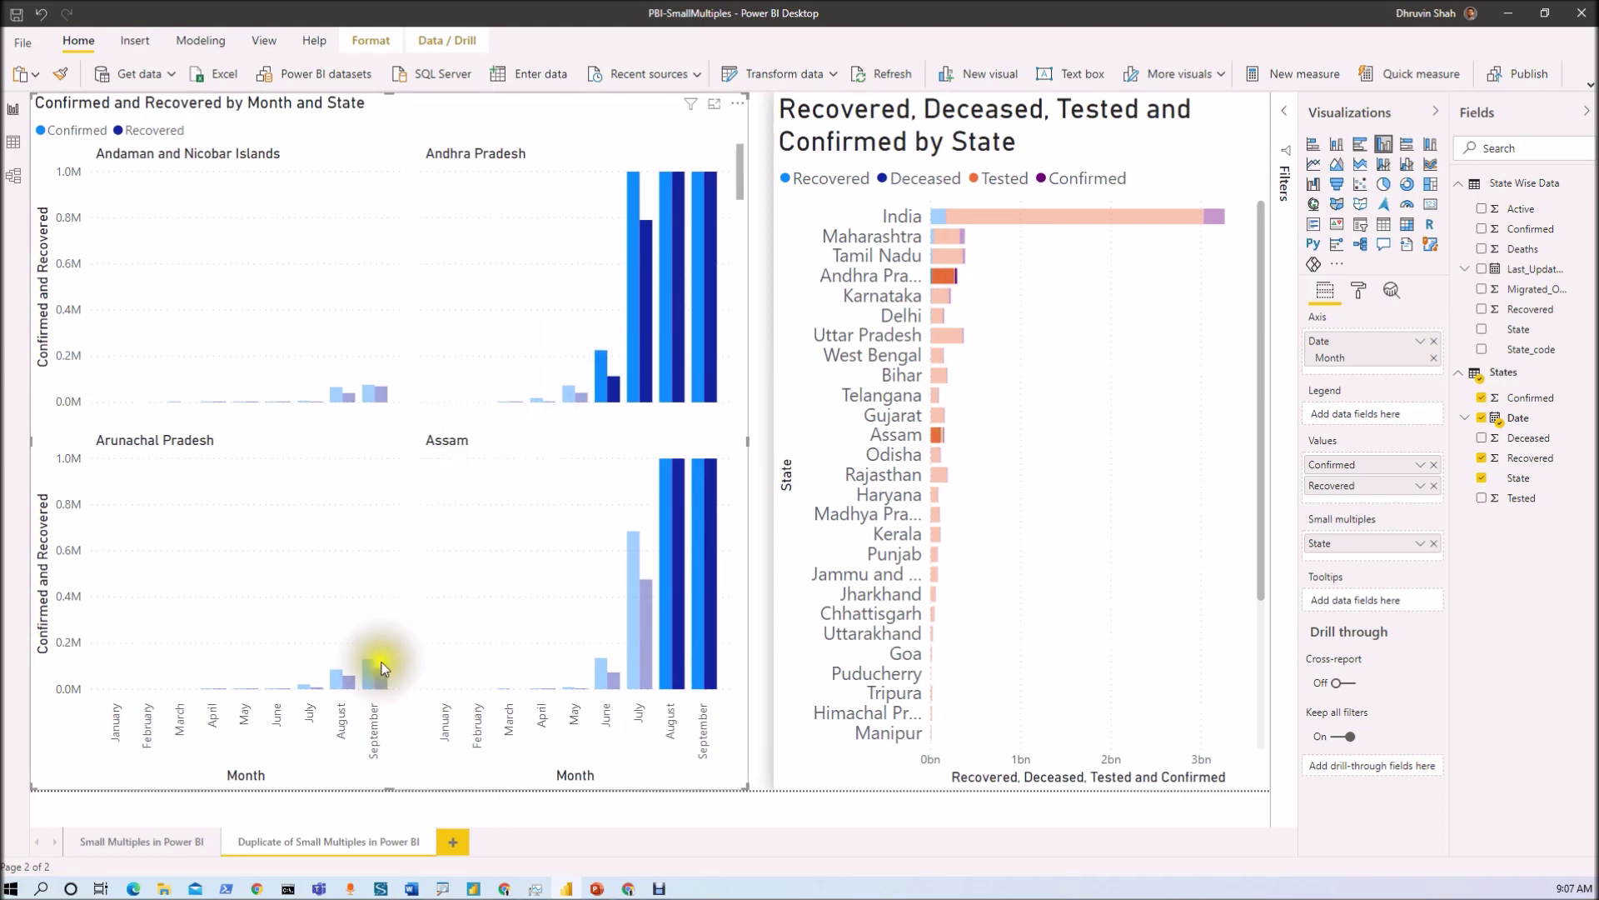
Highlight September in every state panel through its month axis label and look through the other states' panels
left_click(703, 736)
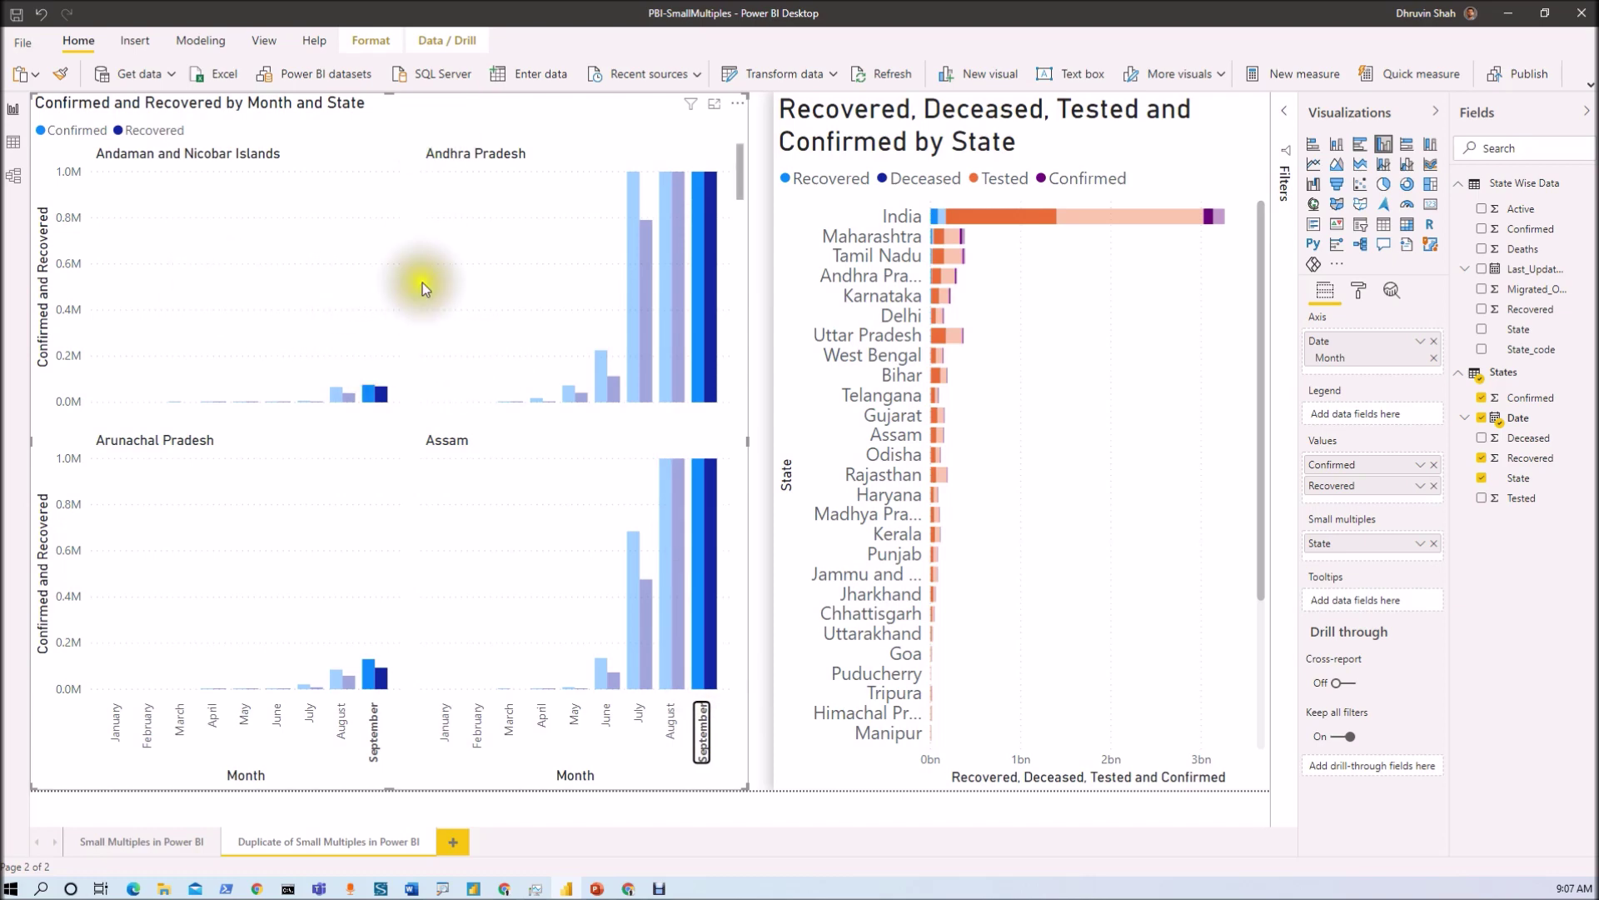
left_click(703, 735)
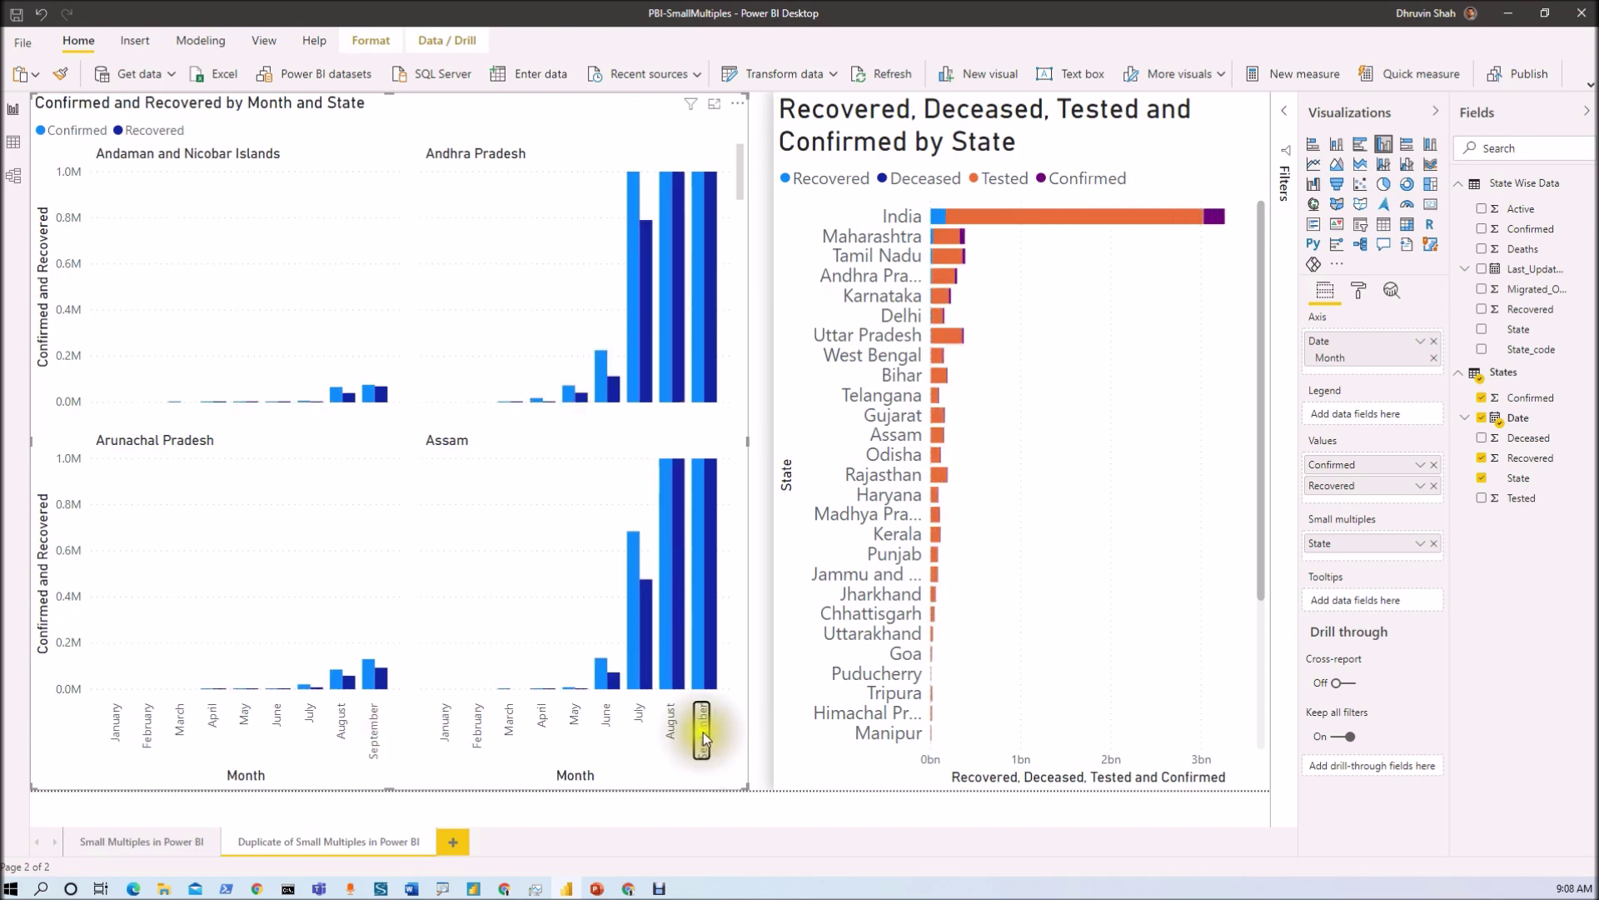
left_click(704, 734)
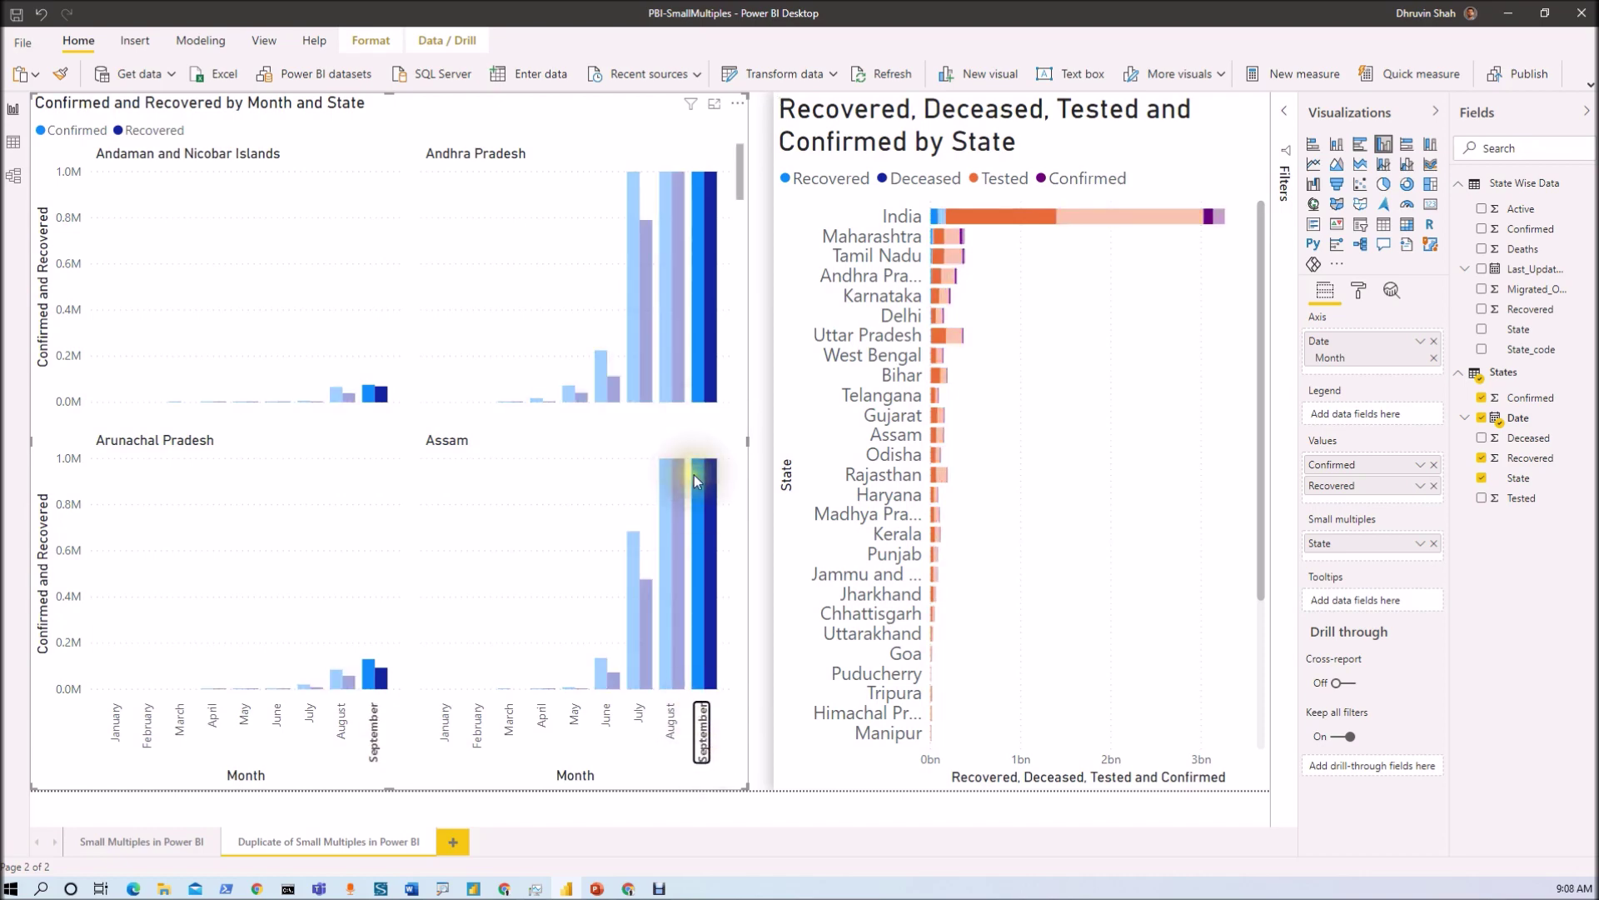
scroll(693, 475, "down", 10)
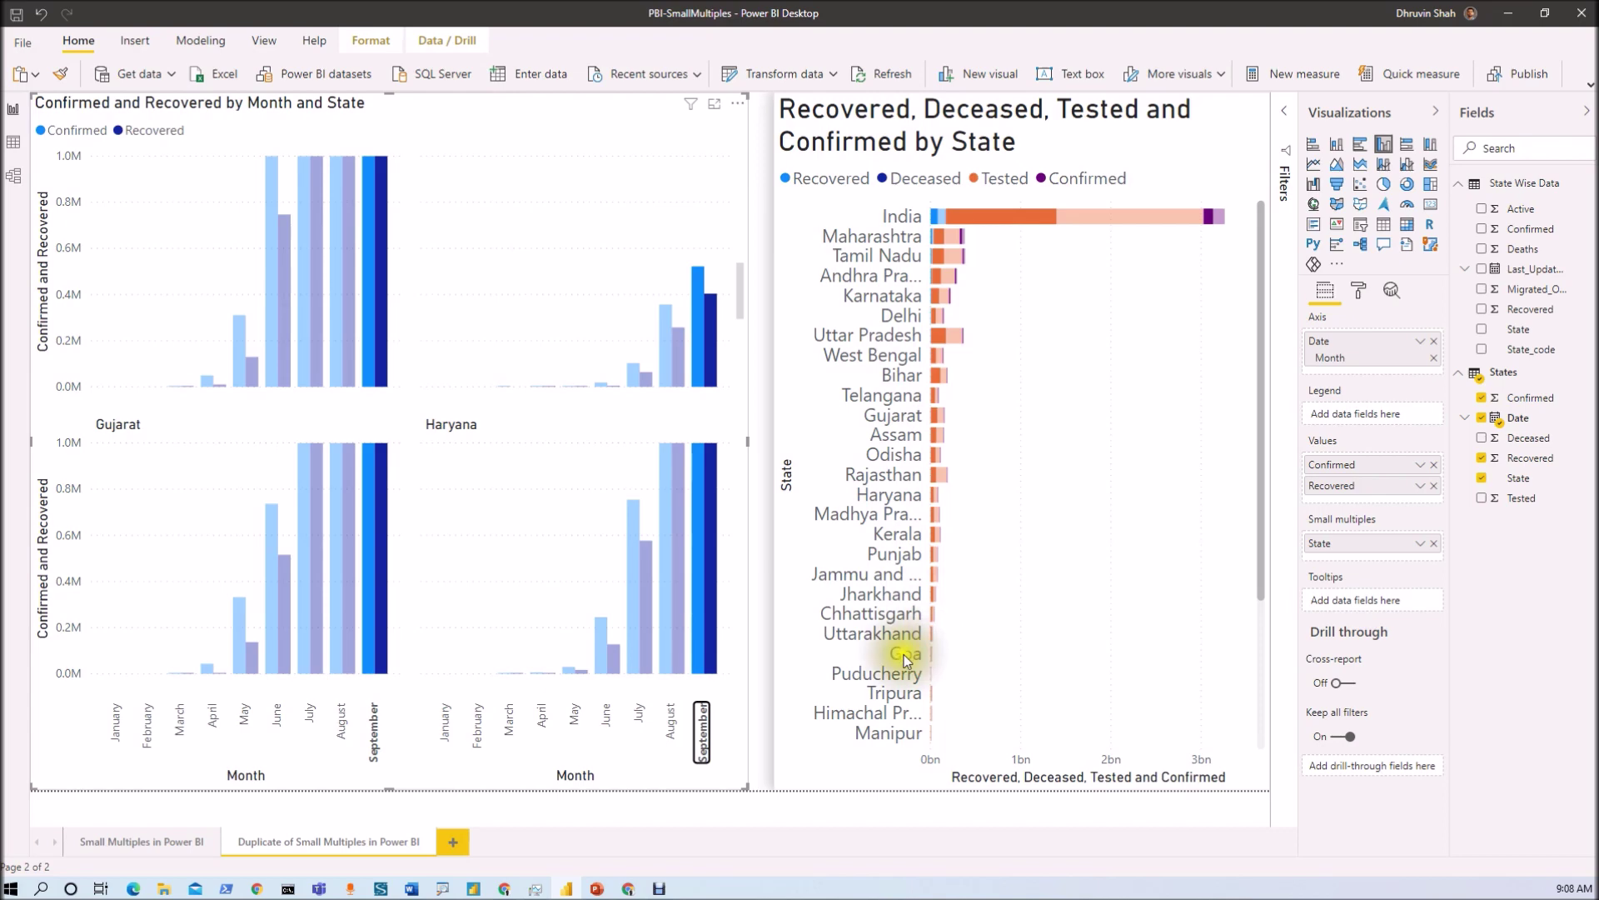
scroll(598, 609, "up", 5)
Highlight whole panels through their titles for Andhra Pradesh, Assam and Arunachal Pradesh, singly and together, and clear the selection
left_click(452, 155)
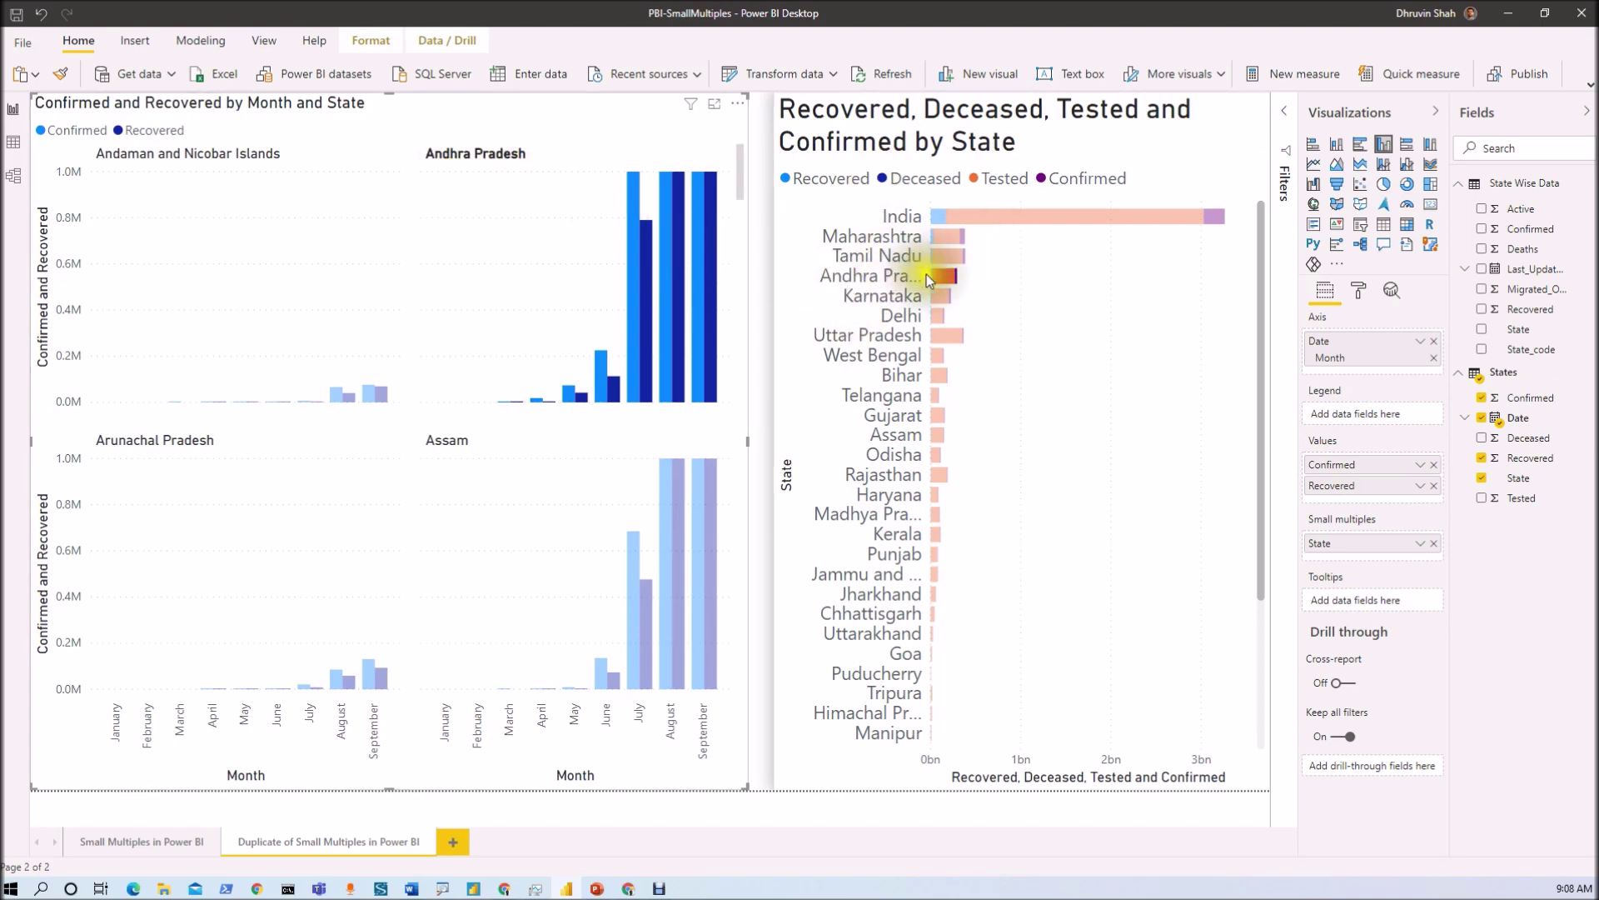
left_click(444, 439)
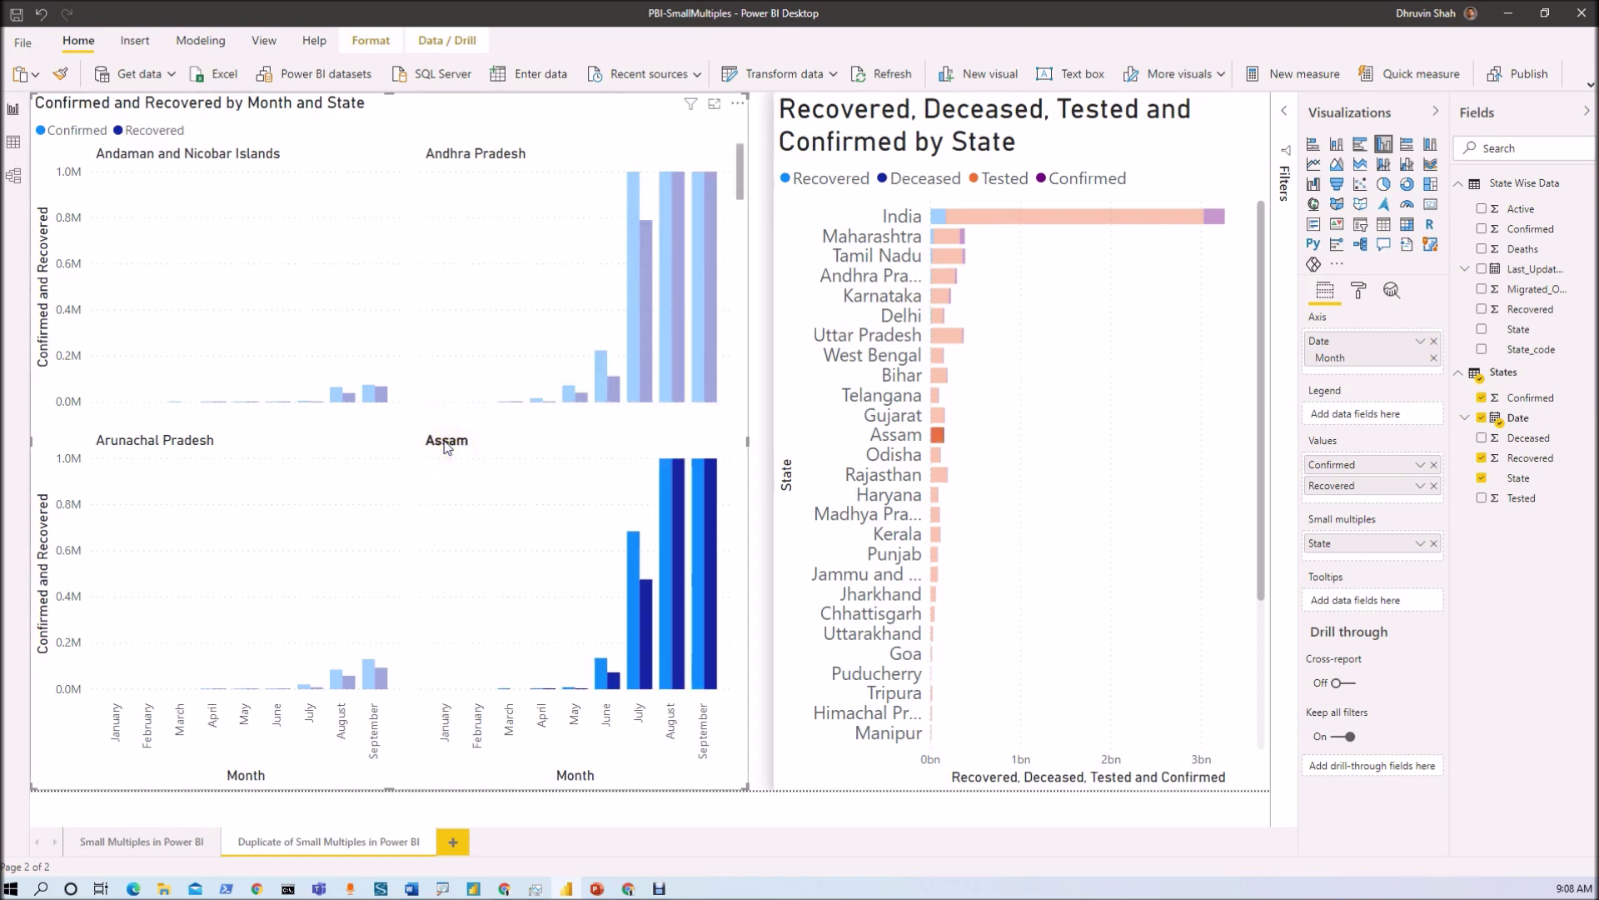
left_click(885, 442)
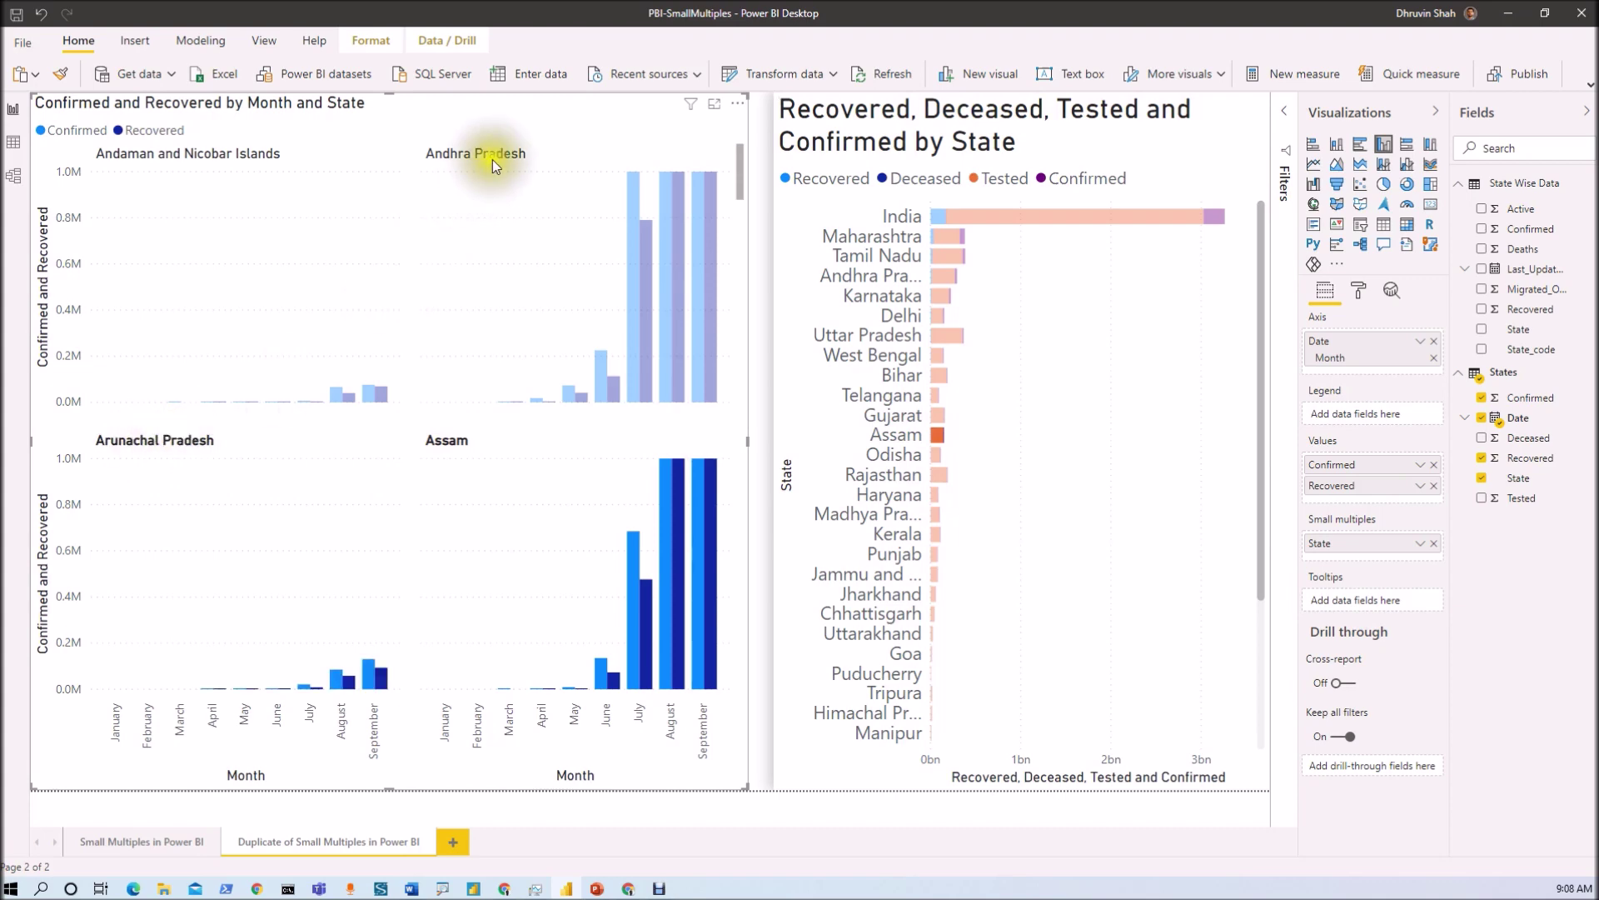
left_click(1062, 362)
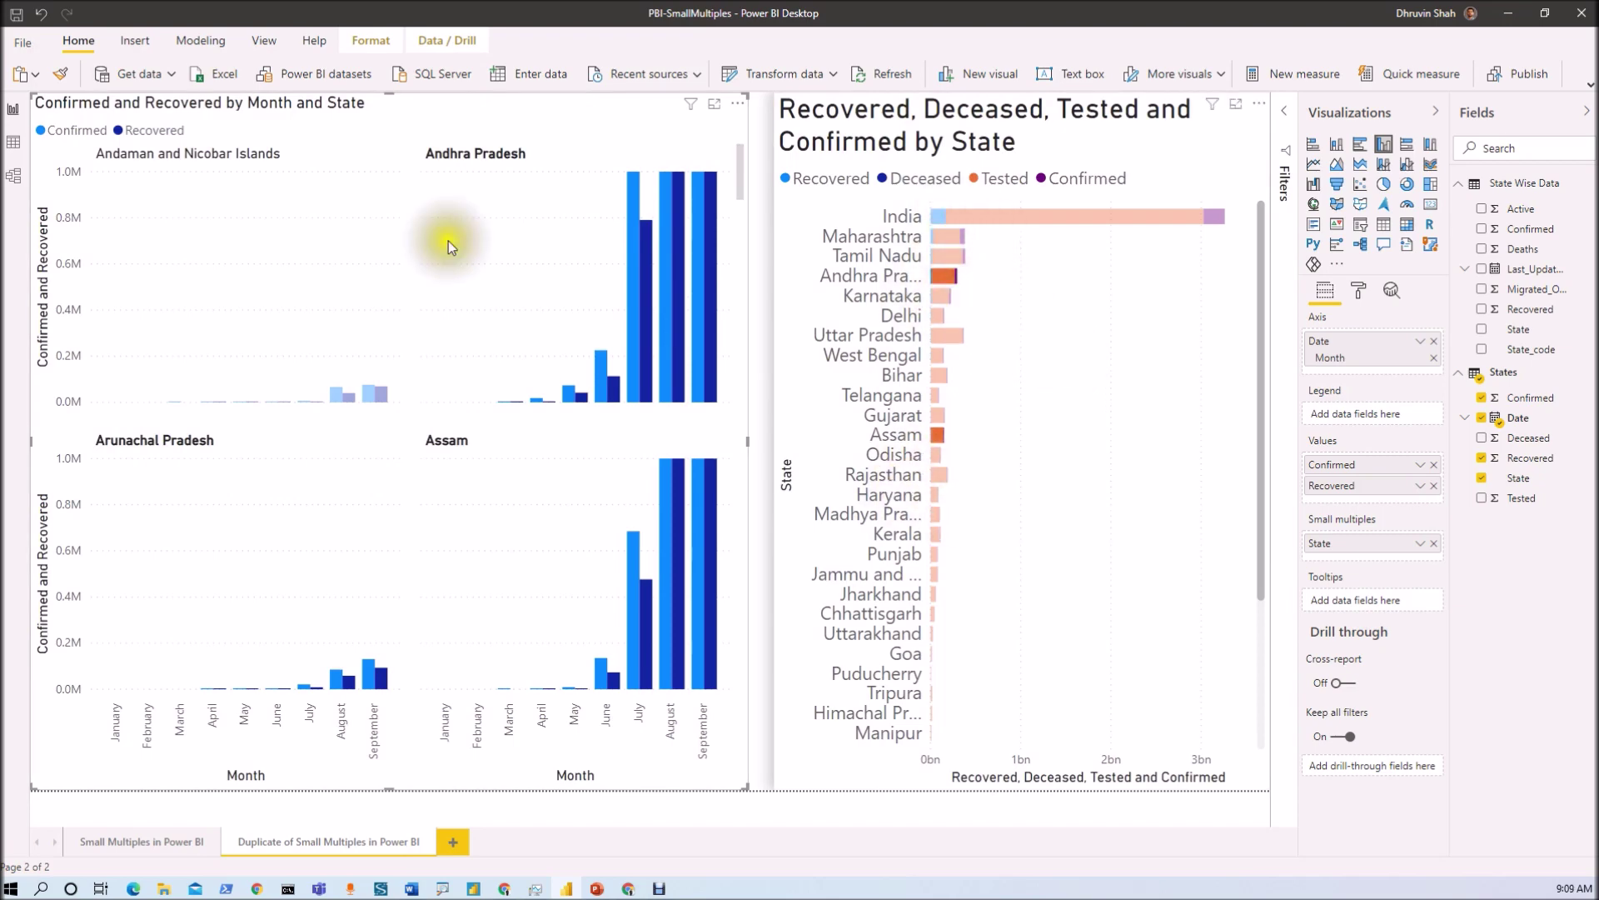
left_click(277, 263)
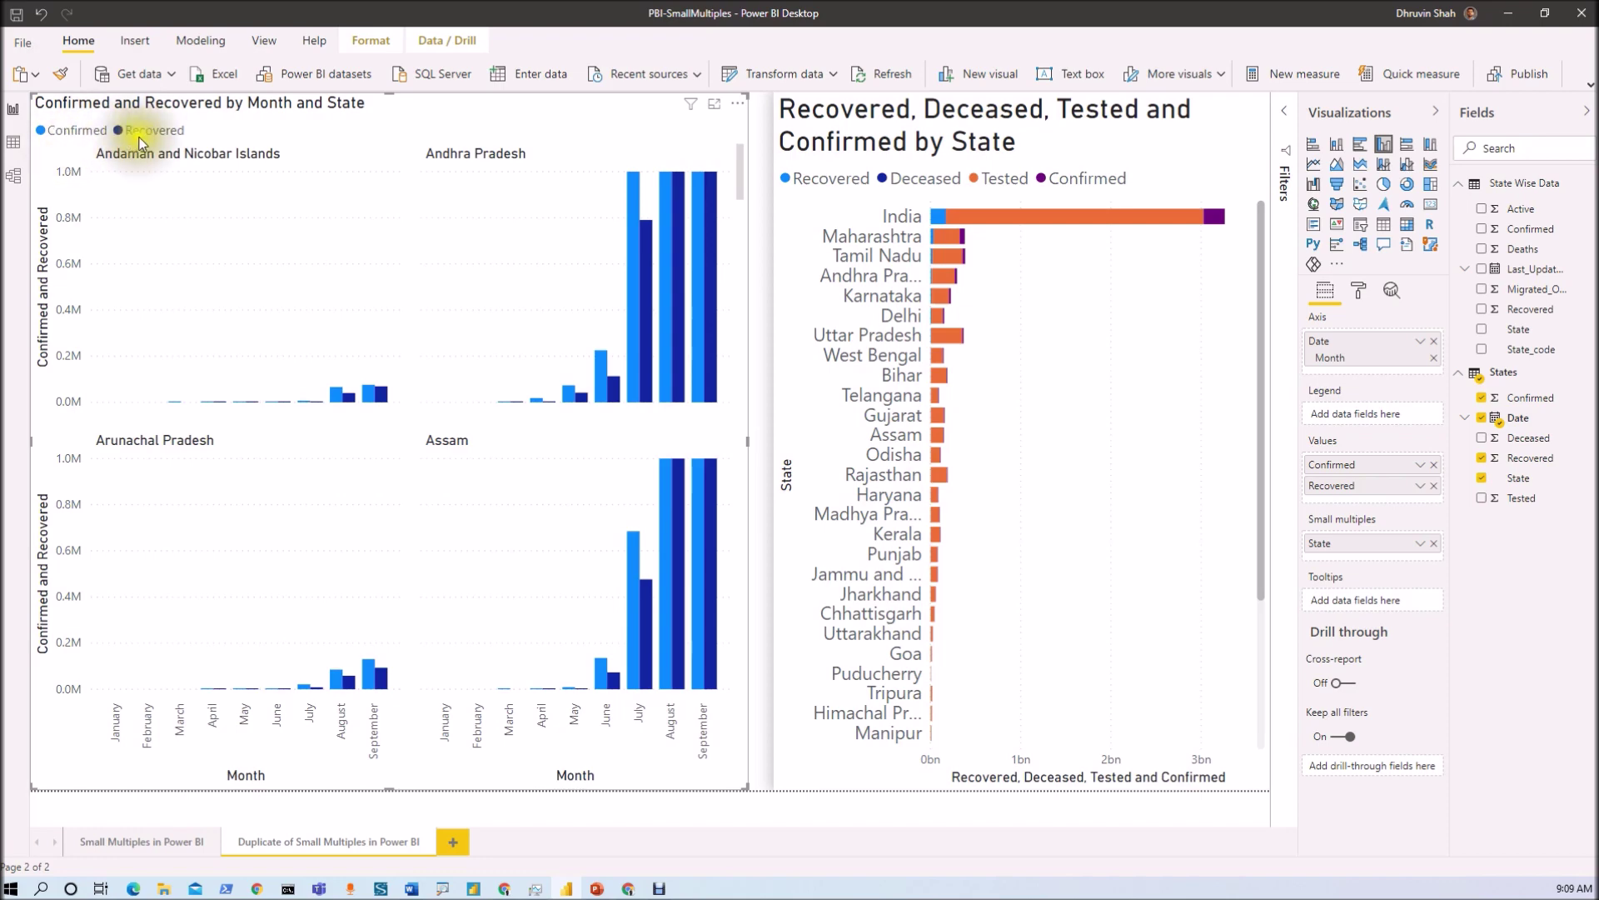
Highlight the Recovered series and the Confirmed series from the small multiples chart's legend, and clear the highlighting
left_click(158, 131)
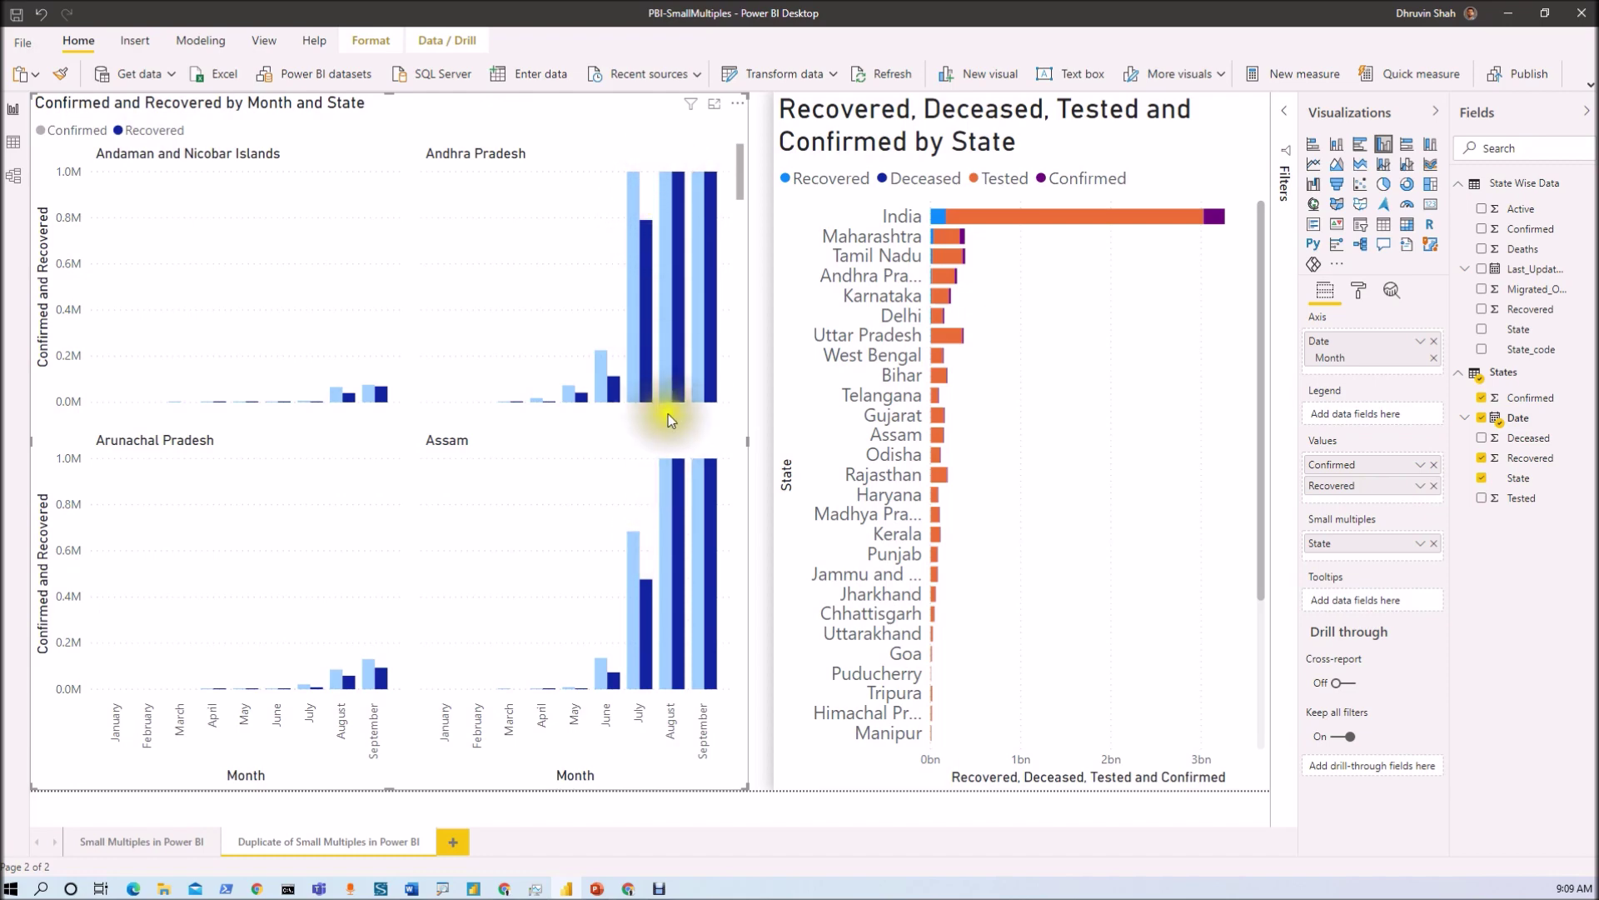
left_click(82, 130)
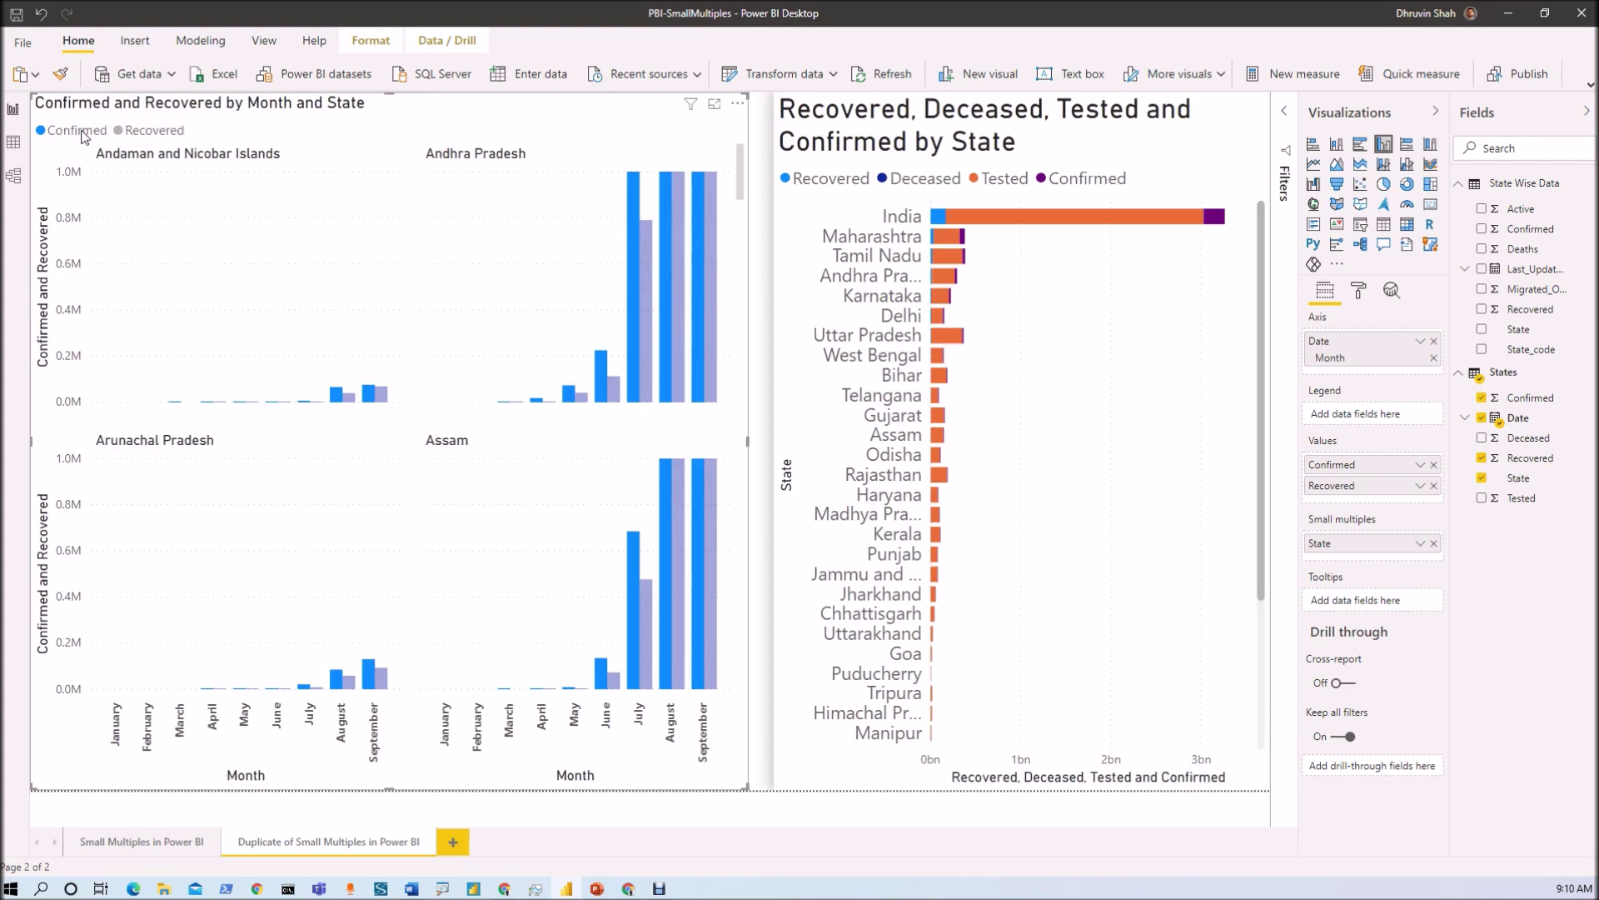
left_click(66, 210)
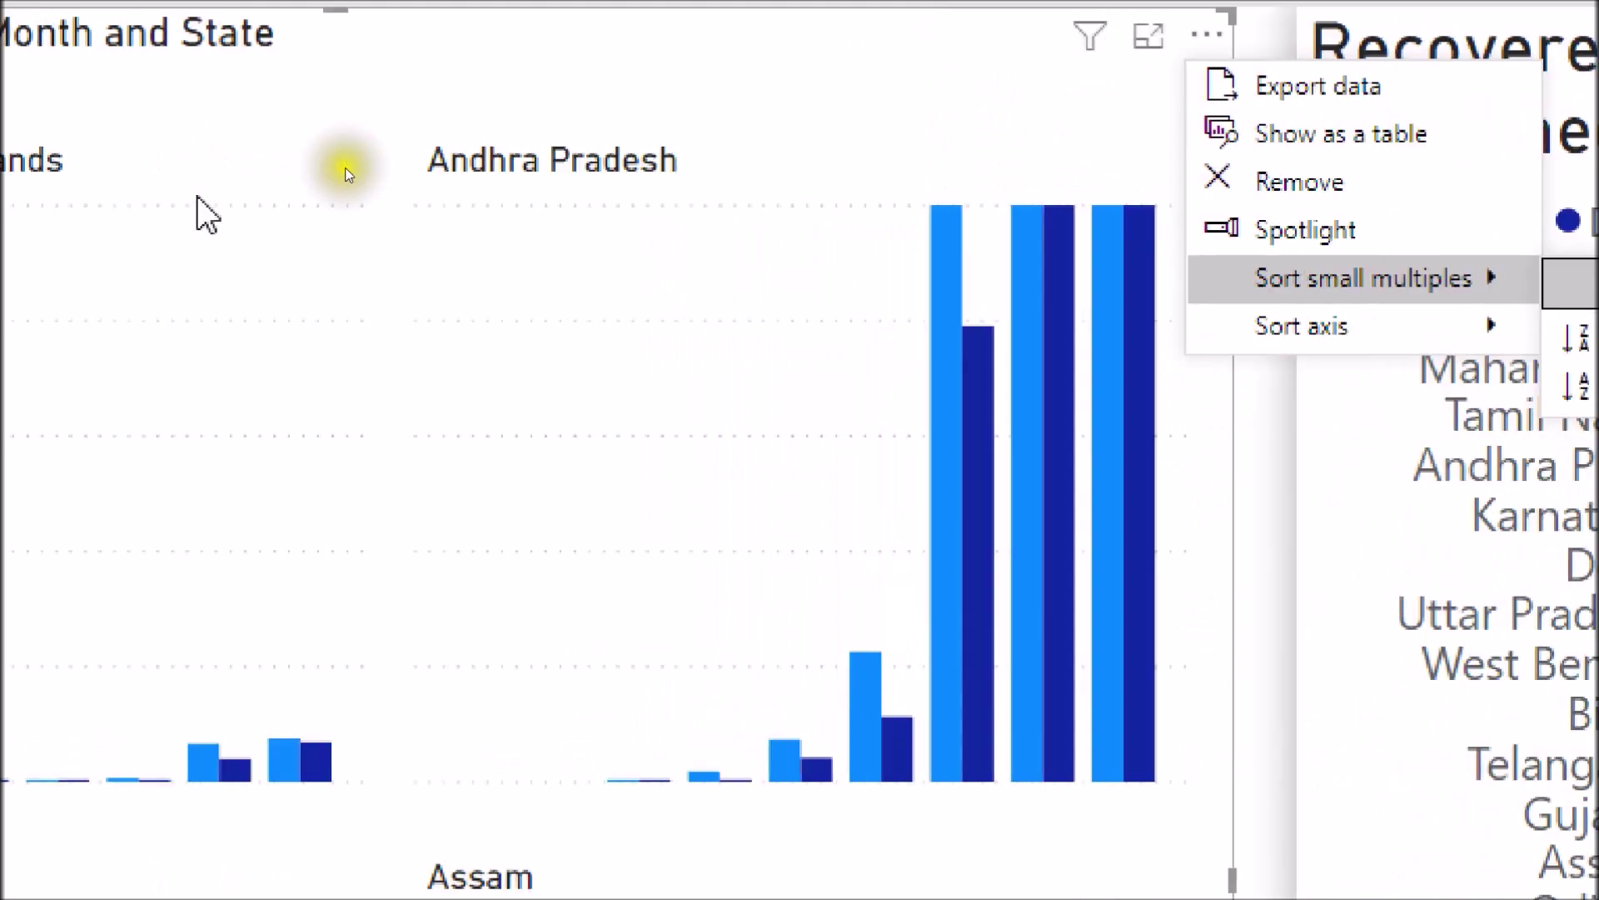
Sort the small multiples panels by State in descending order
key("Escape")
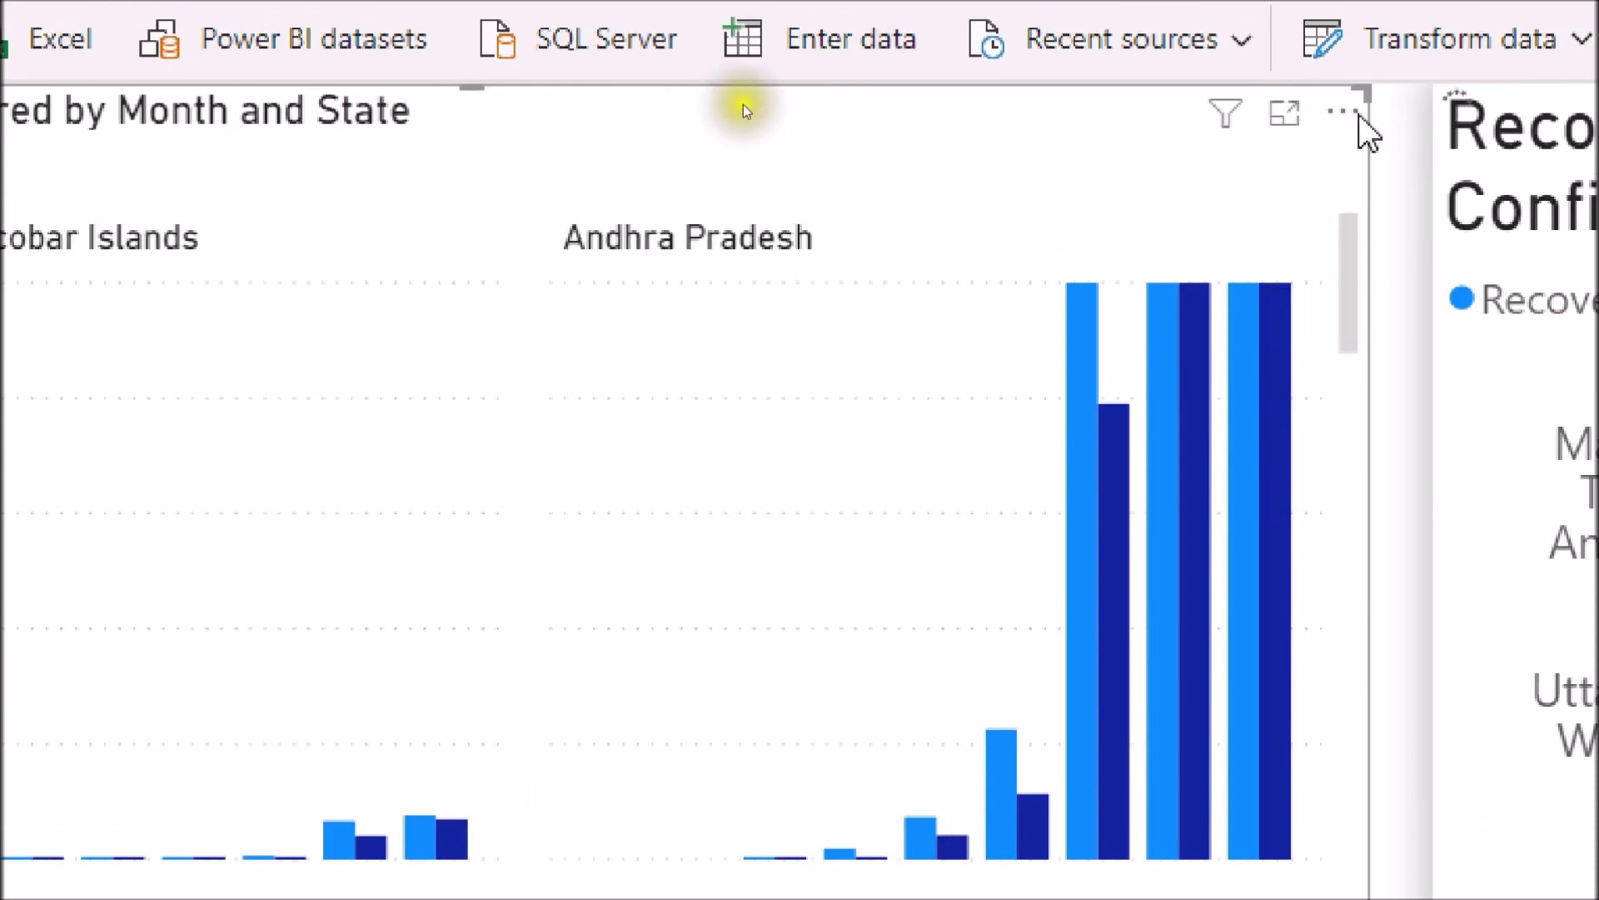
left_click(1341, 114)
mouse_move(1342, 370)
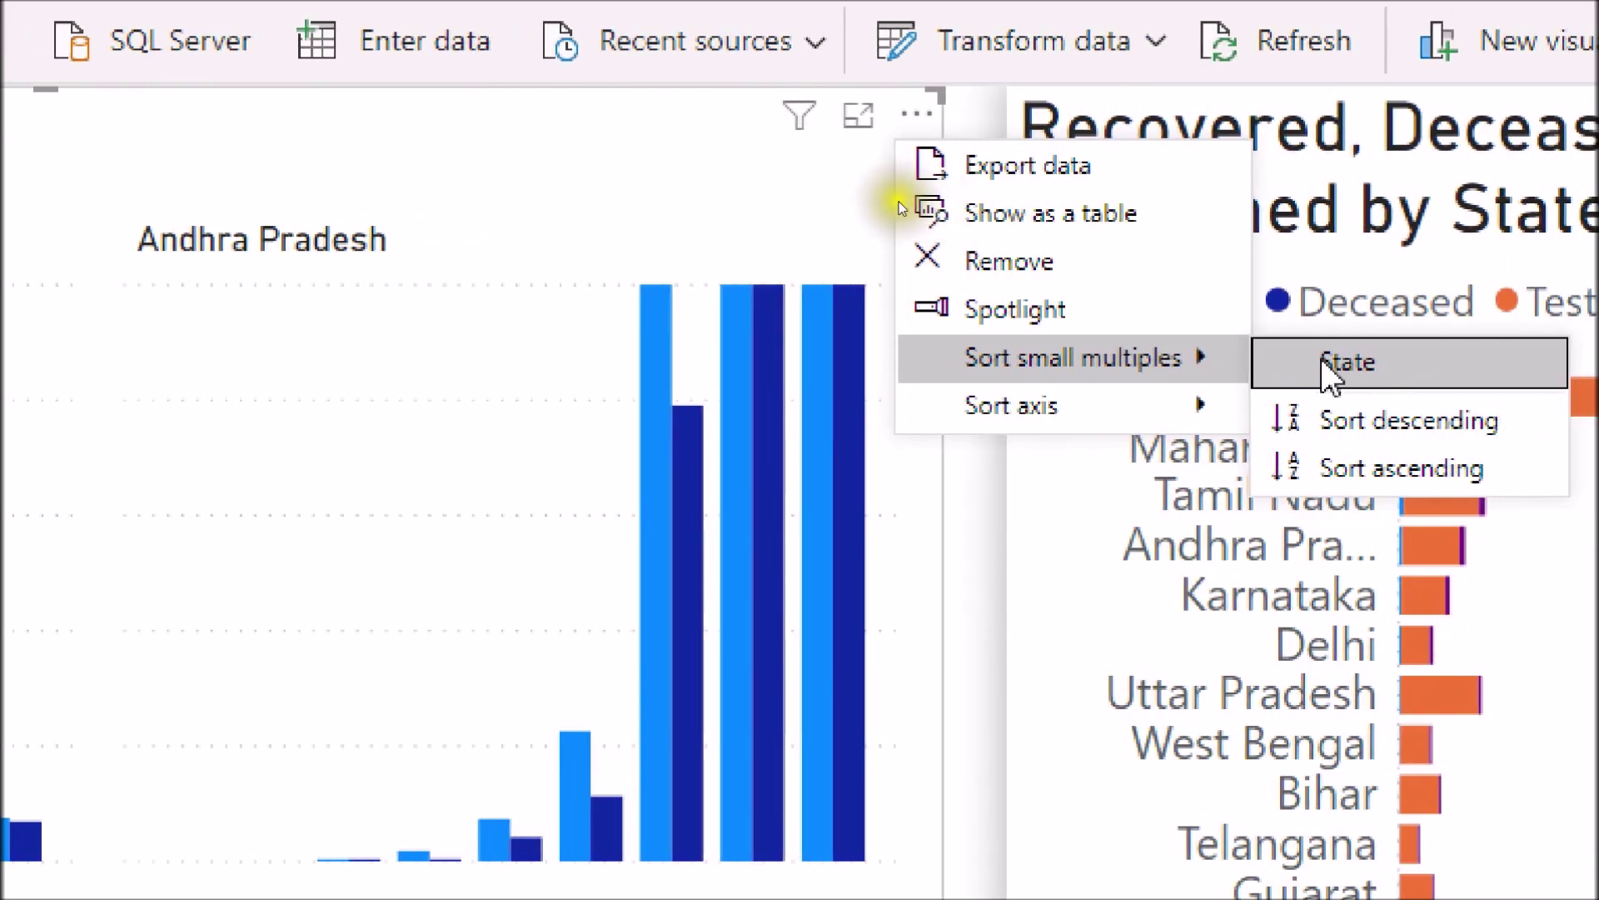
left_click(1224, 357)
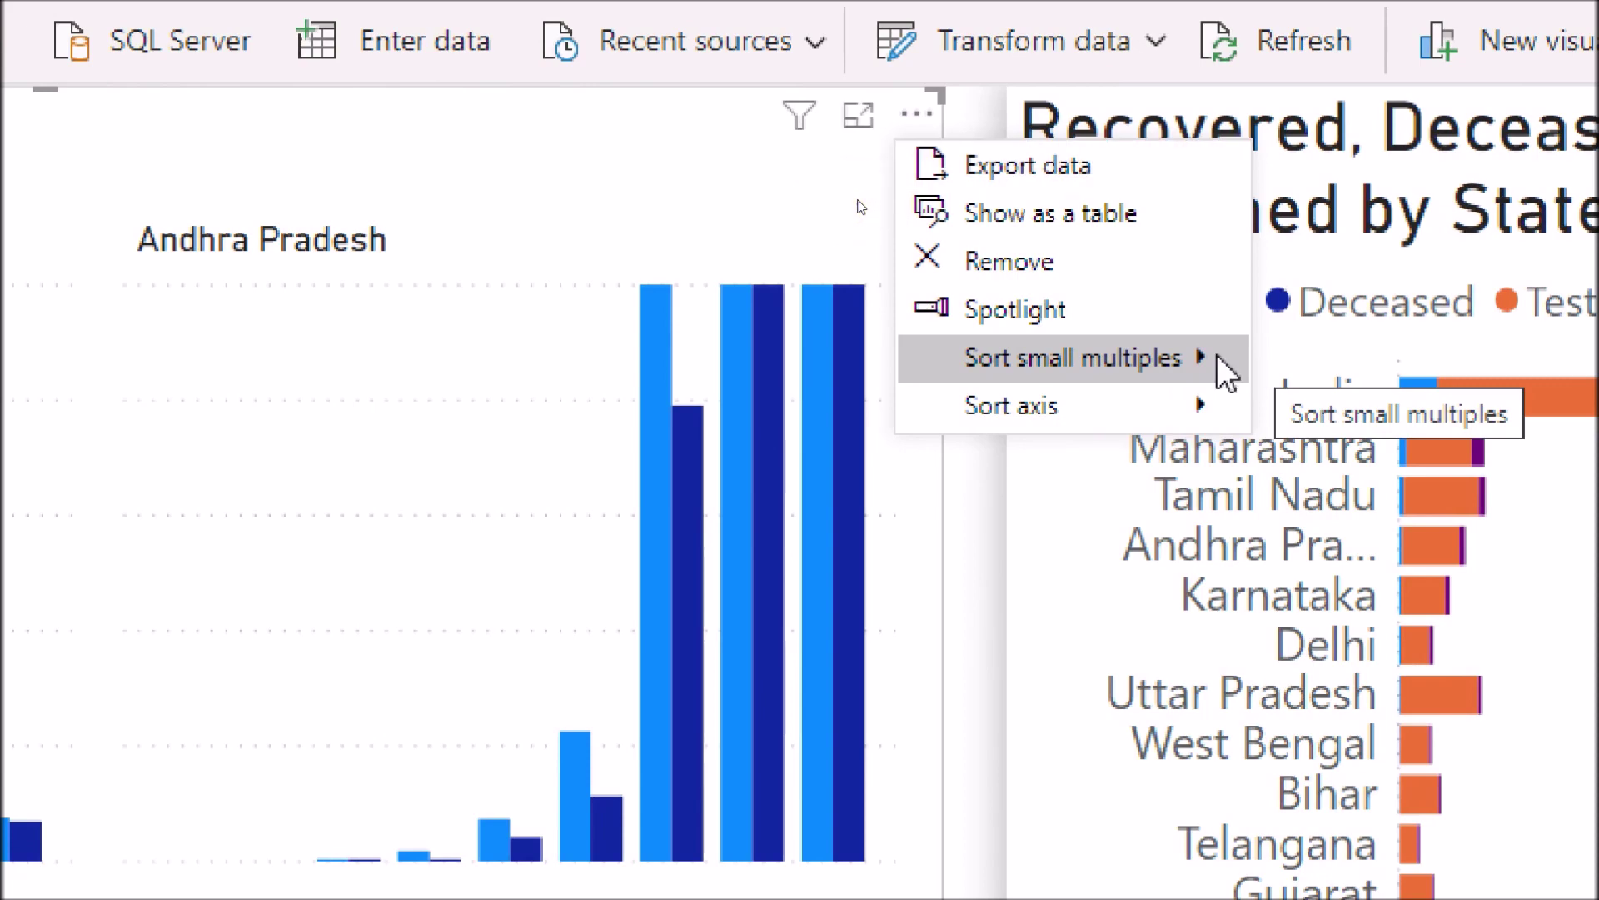
mouse_move(1216, 353)
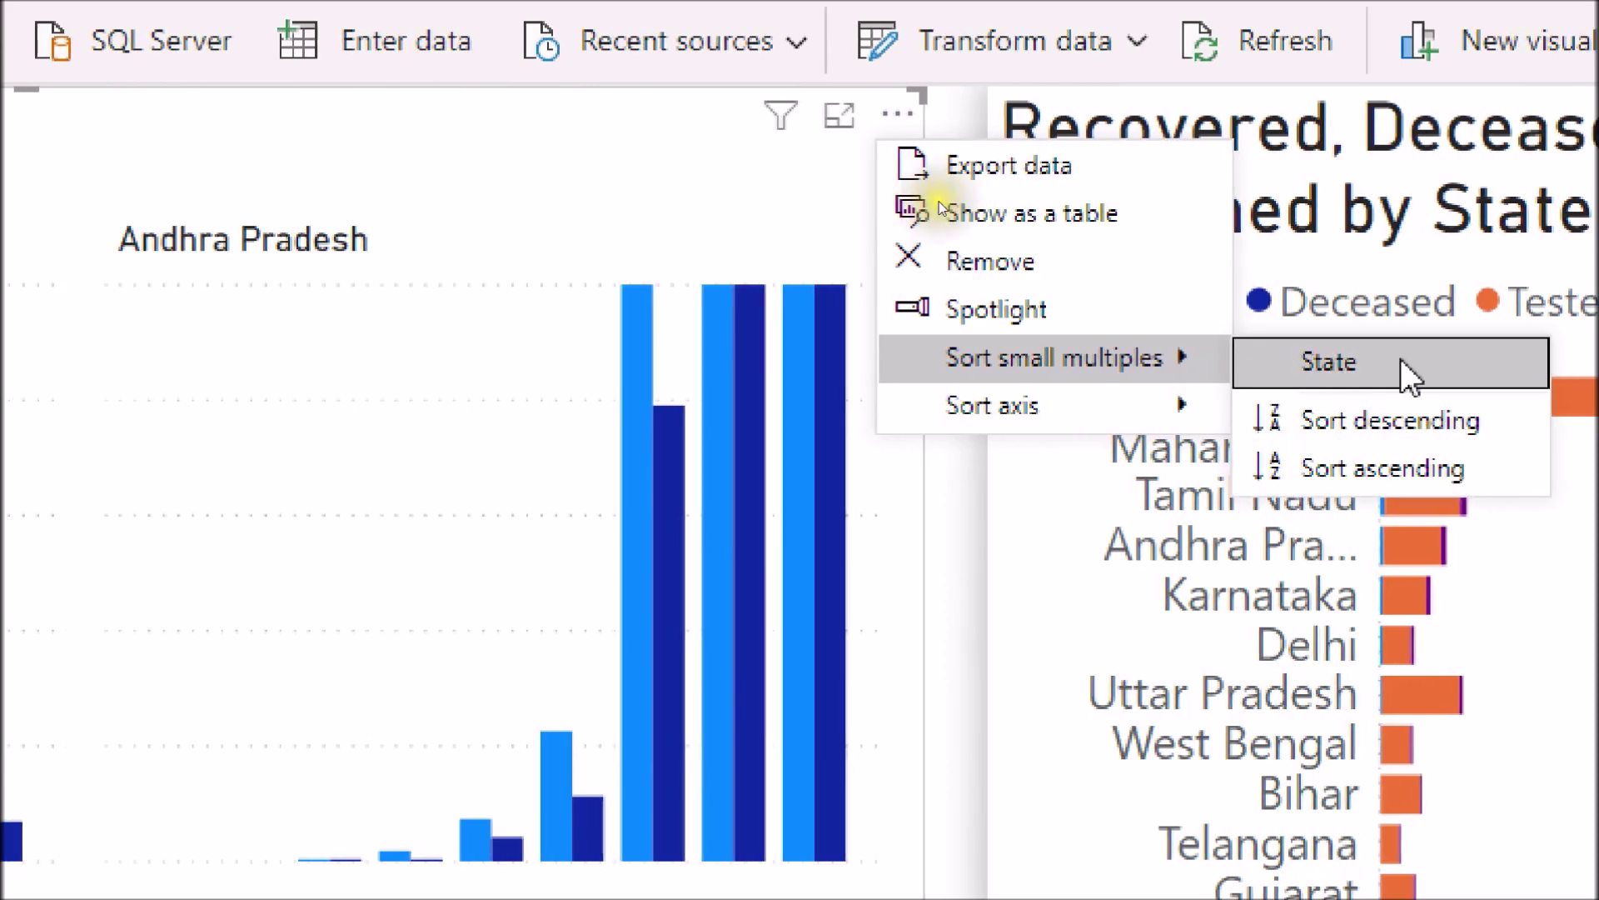
left_click(1357, 367)
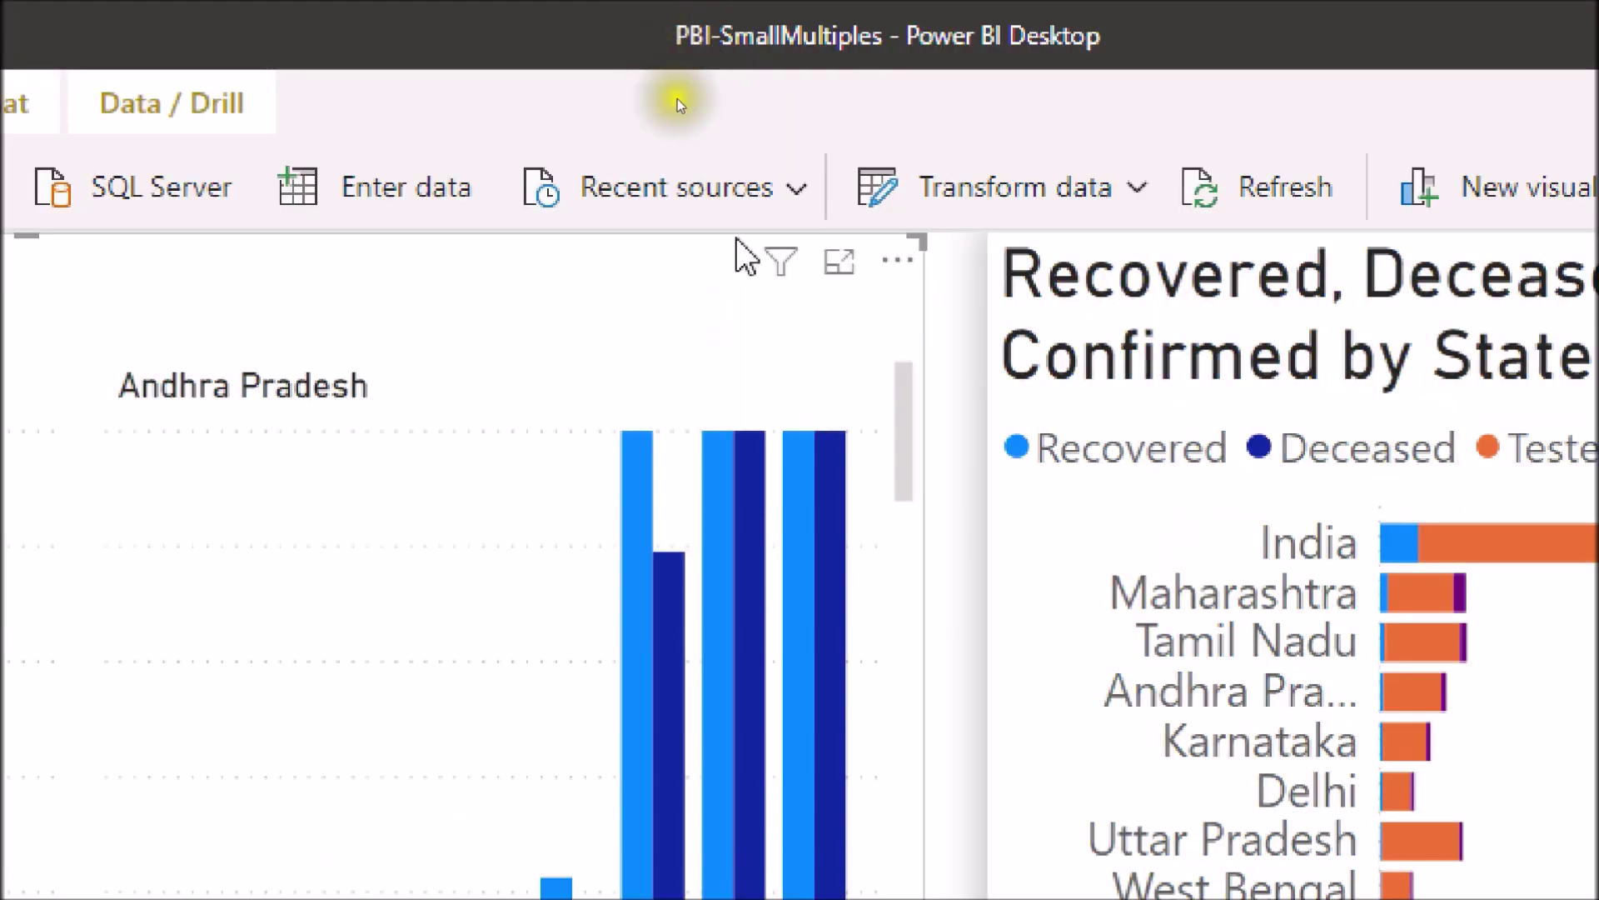
Change the small multiples sort order by State to ascending
left_click(897, 265)
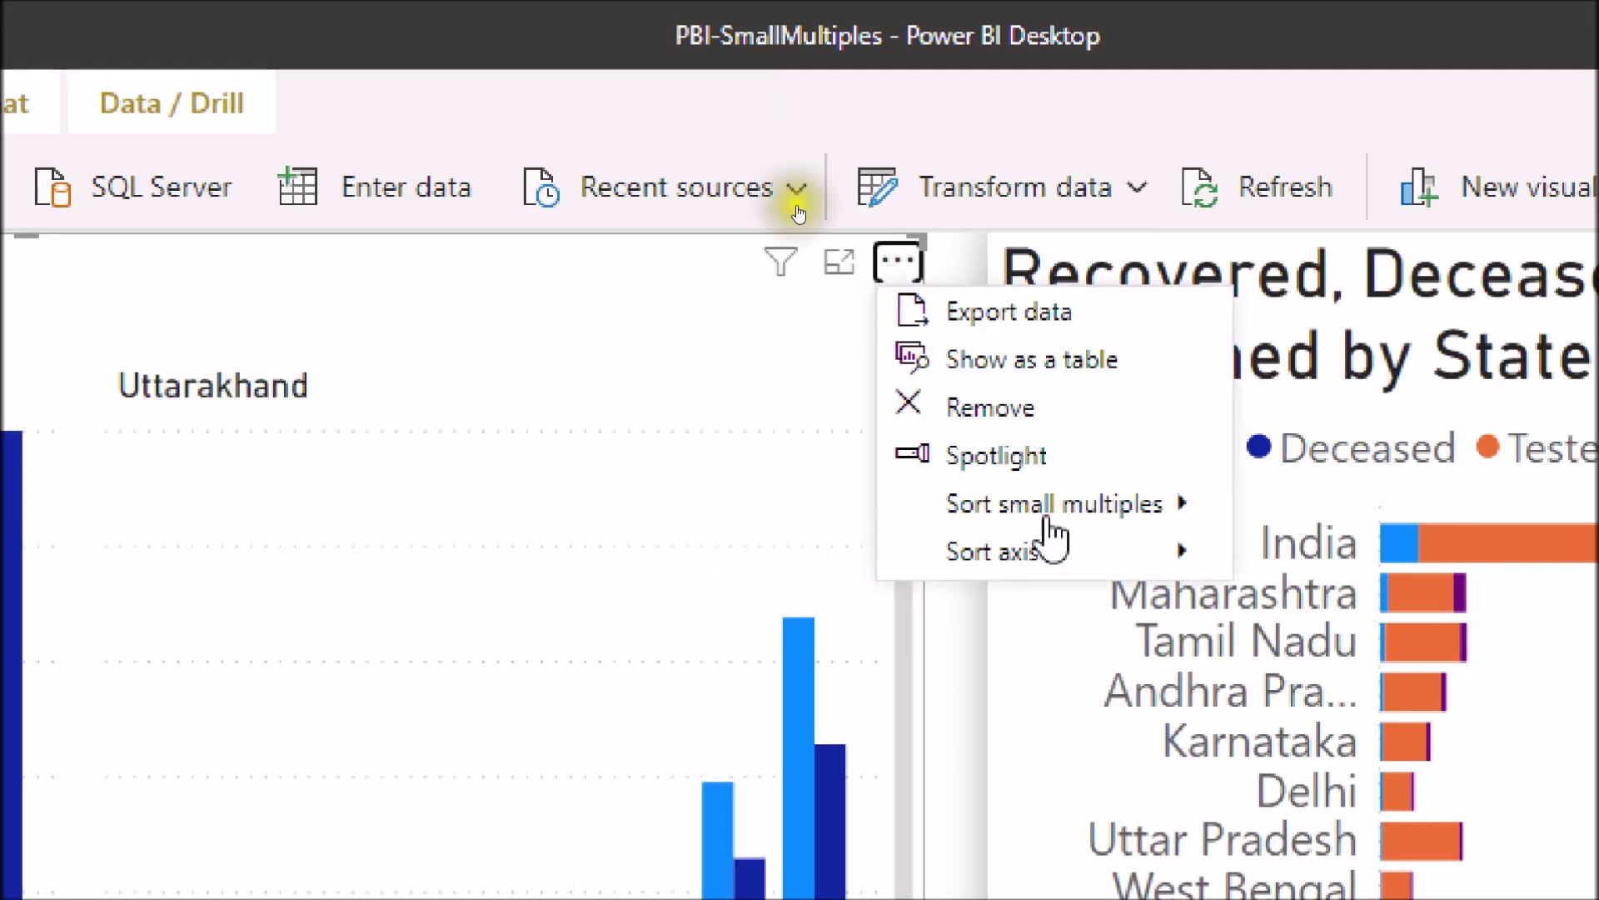
mouse_move(1117, 506)
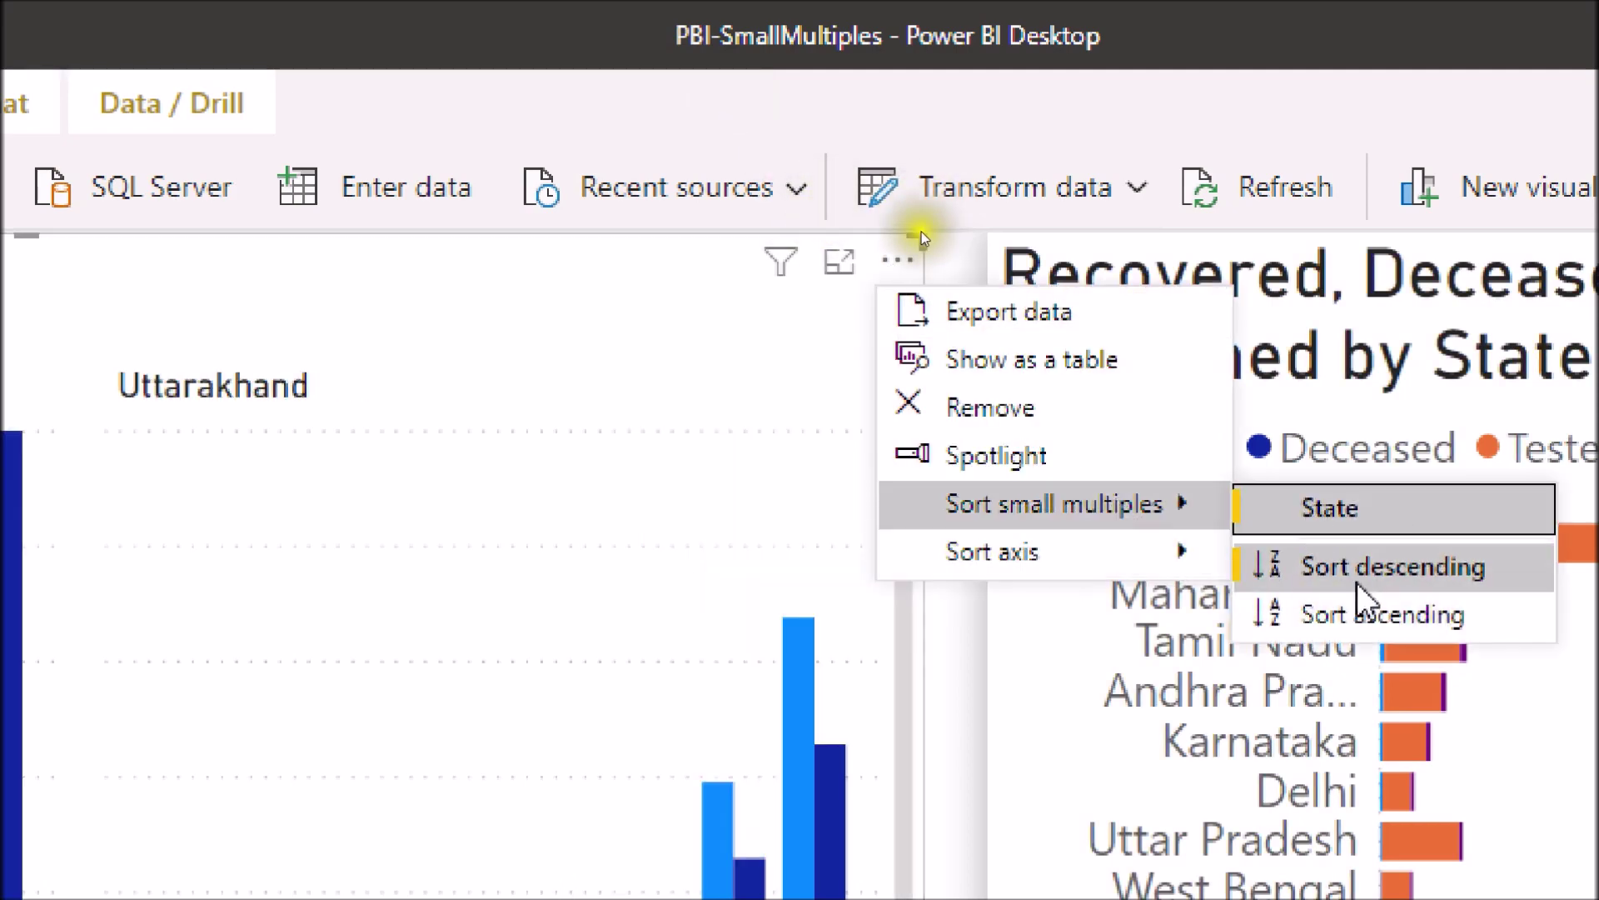
left_click(1385, 616)
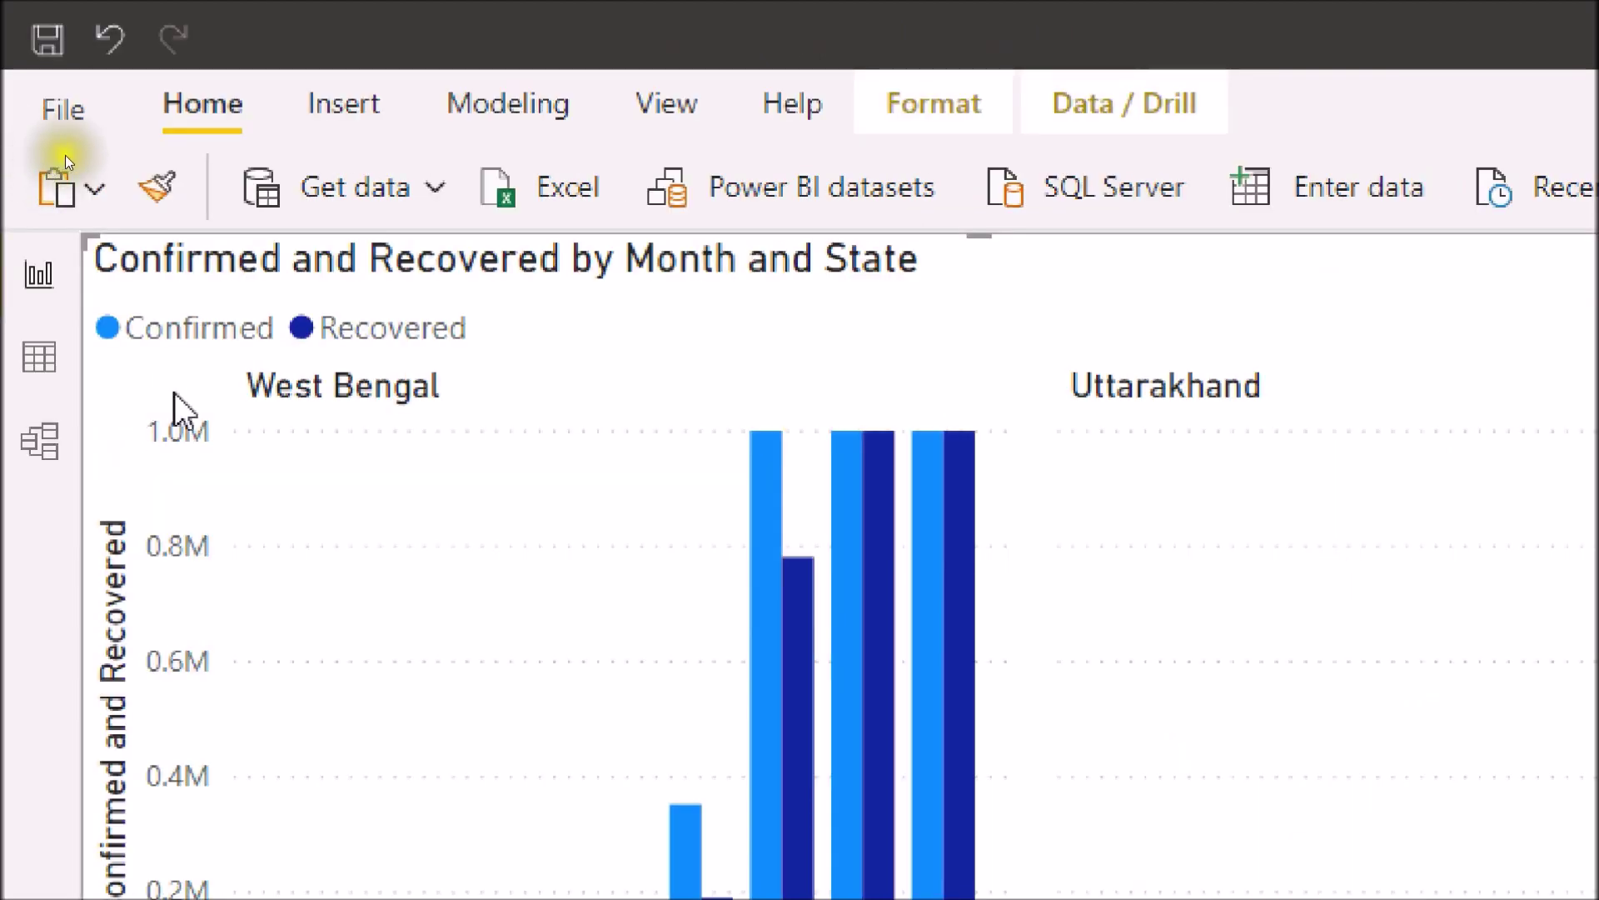
left_click(148, 174)
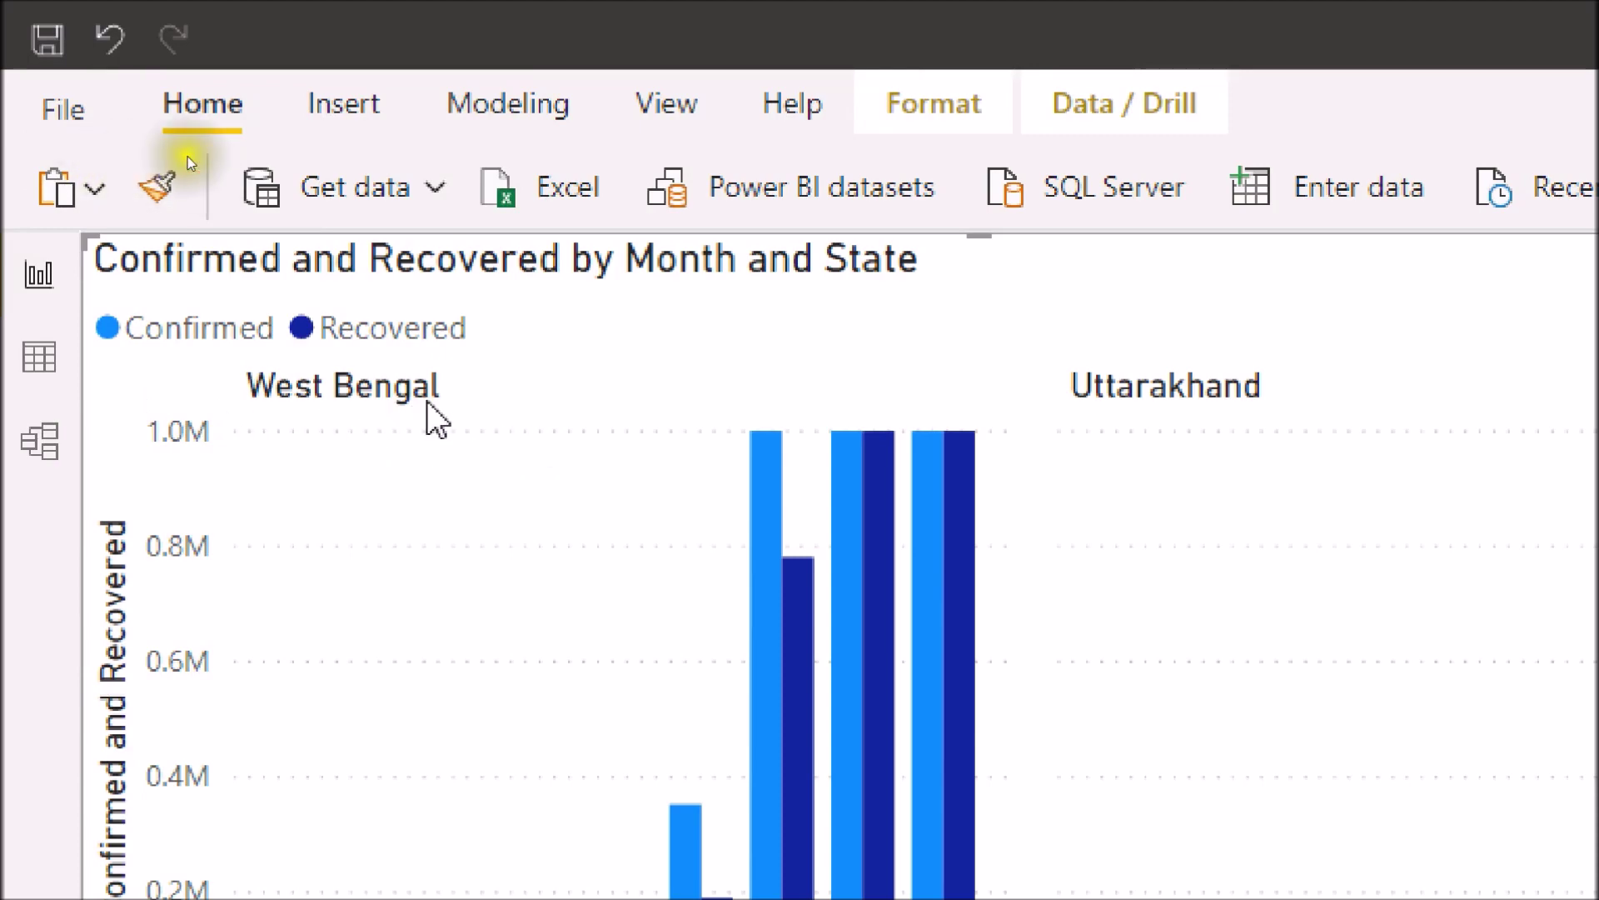
left_click(1478, 260)
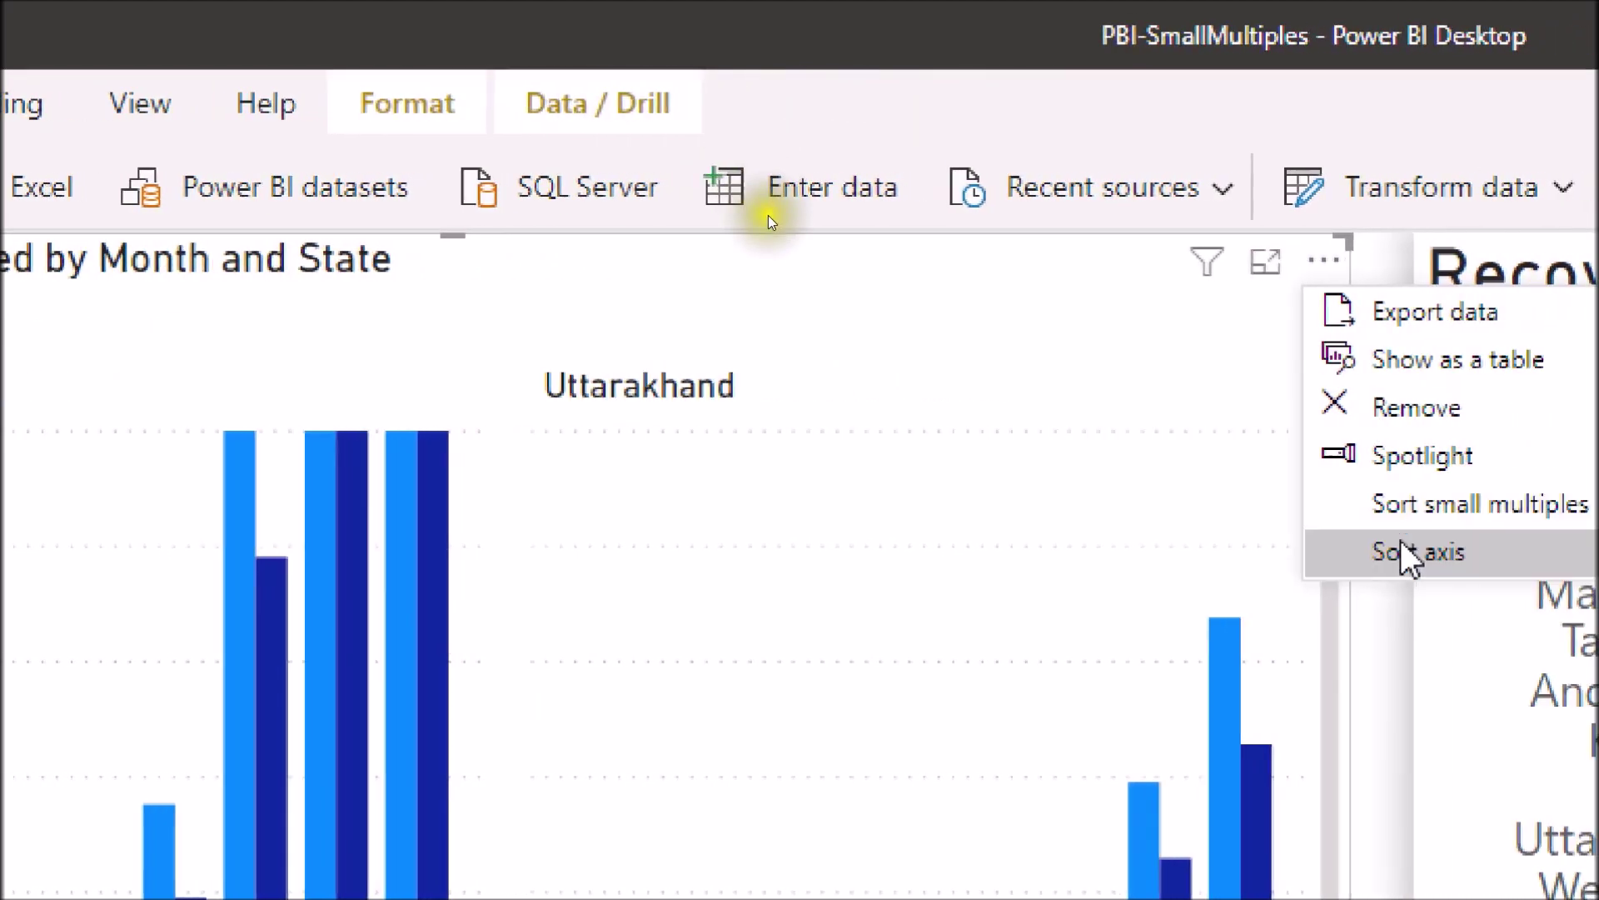
mouse_move(1591, 509)
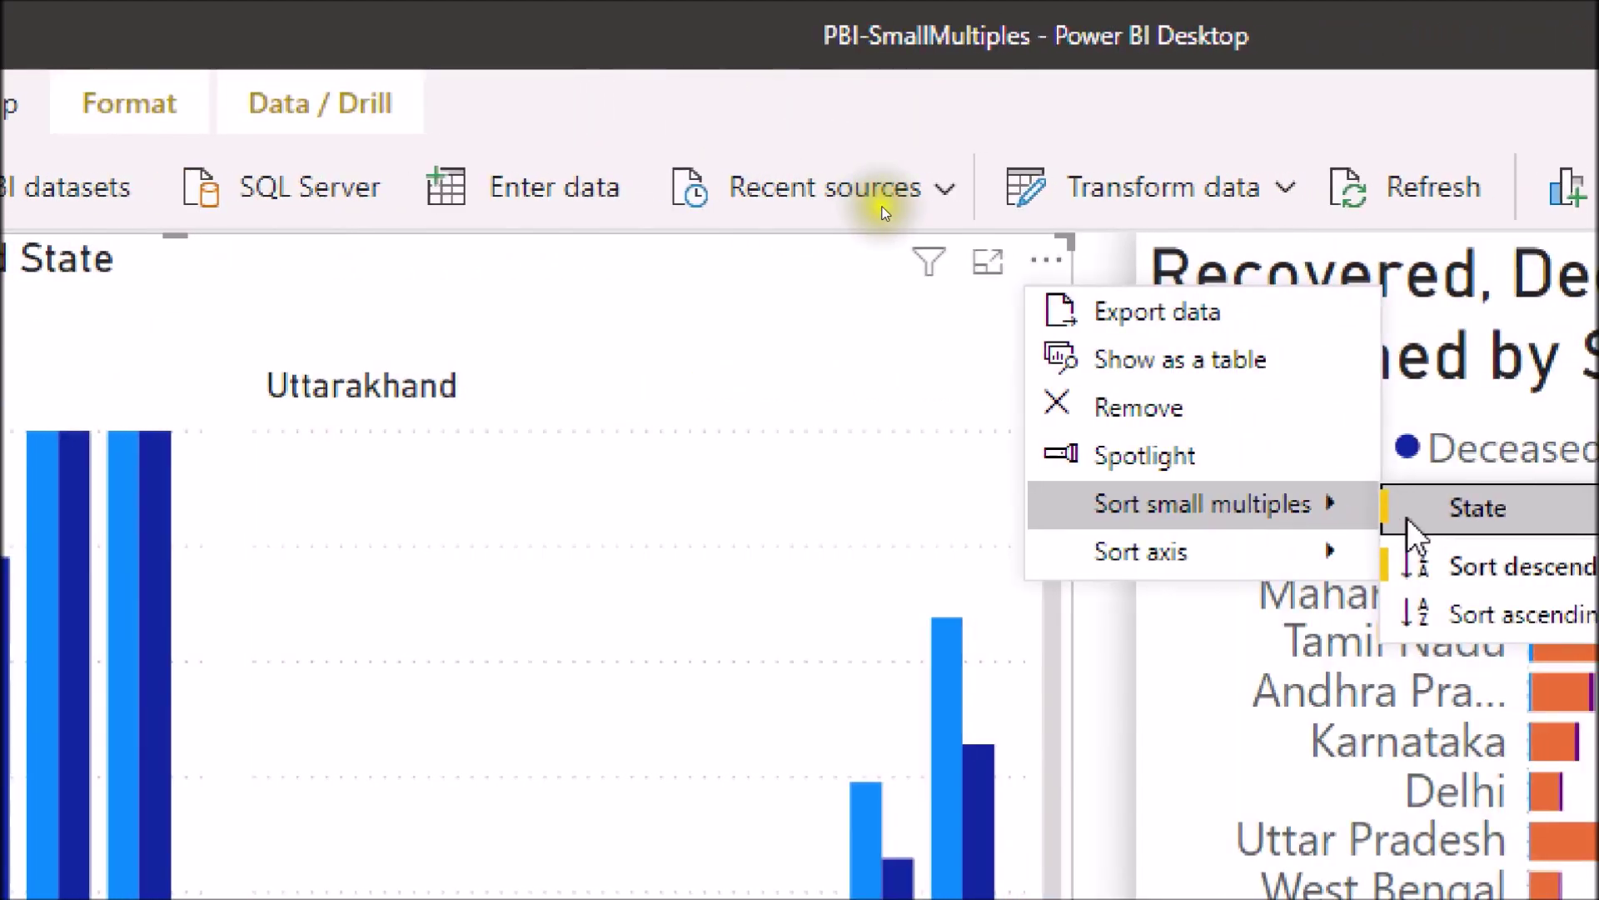
left_click(1399, 617)
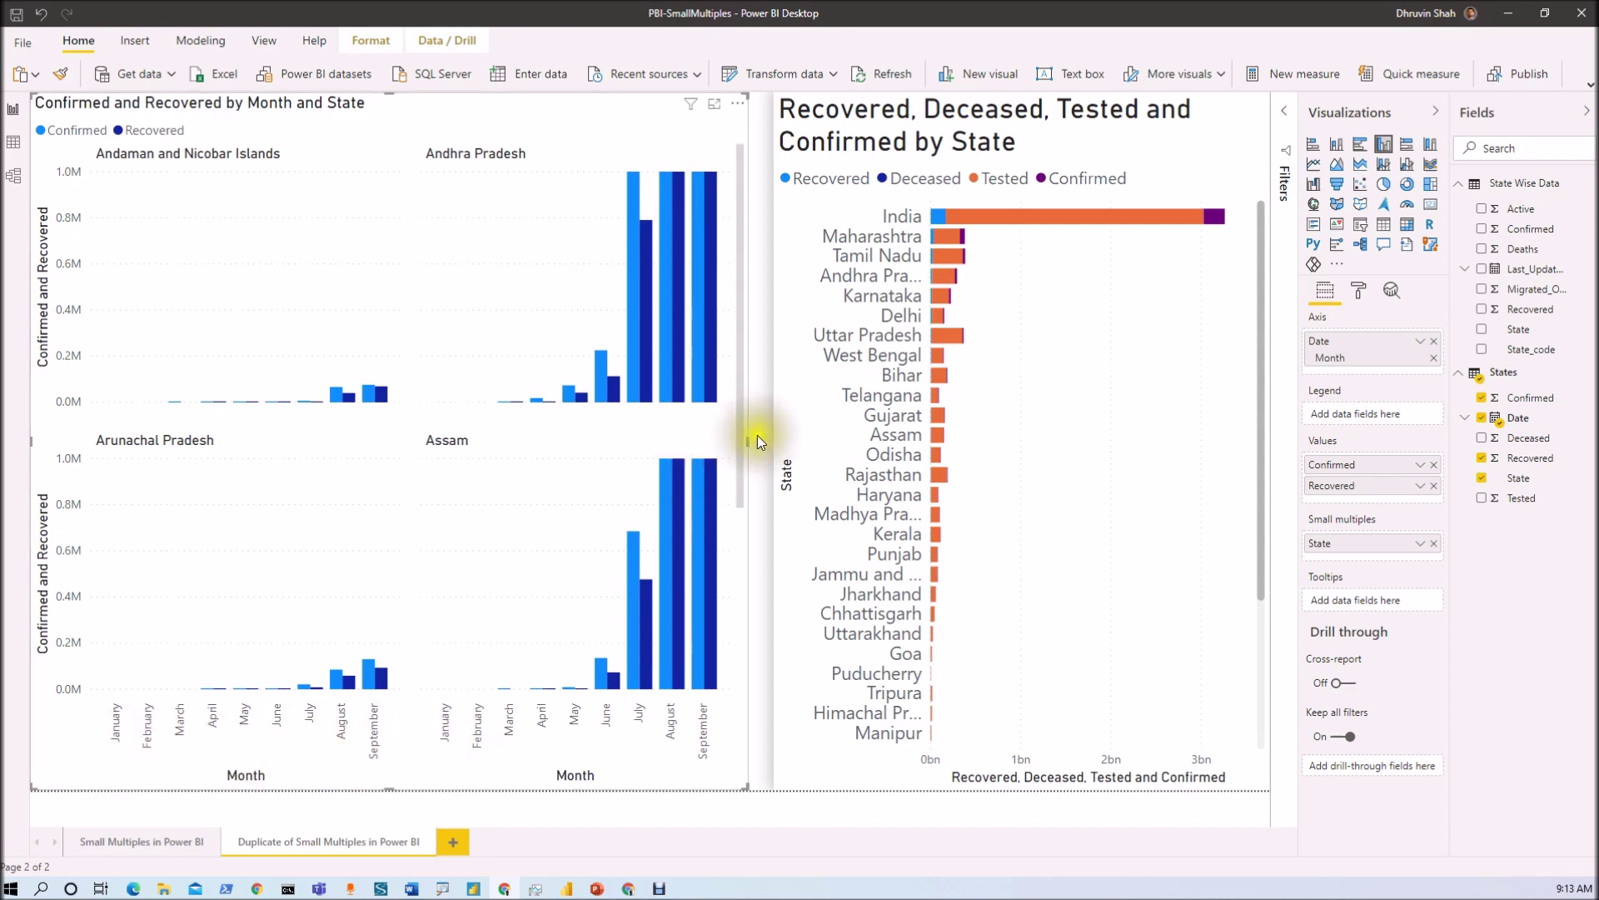
Narrow the small multiples chart to about half its width and examine the month axis scrolling
left_click_drag(744, 444, 384, 439)
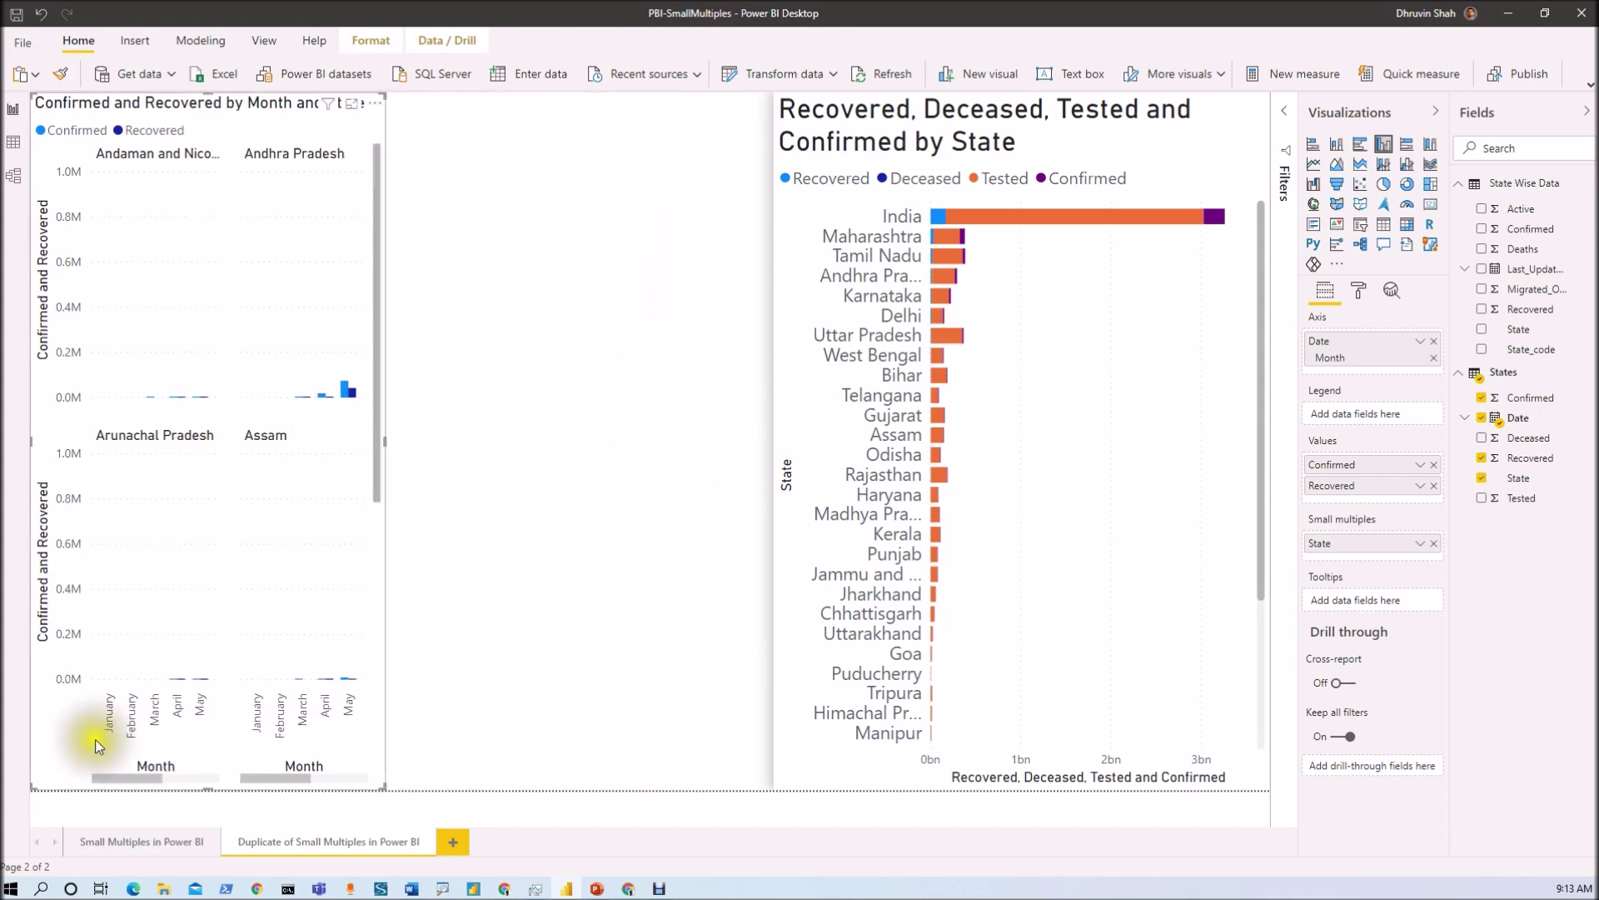
mouse_move(148, 777)
left_mouse_down()
mouse_move(190, 777)
mouse_move(150, 776)
left_mouse_up()
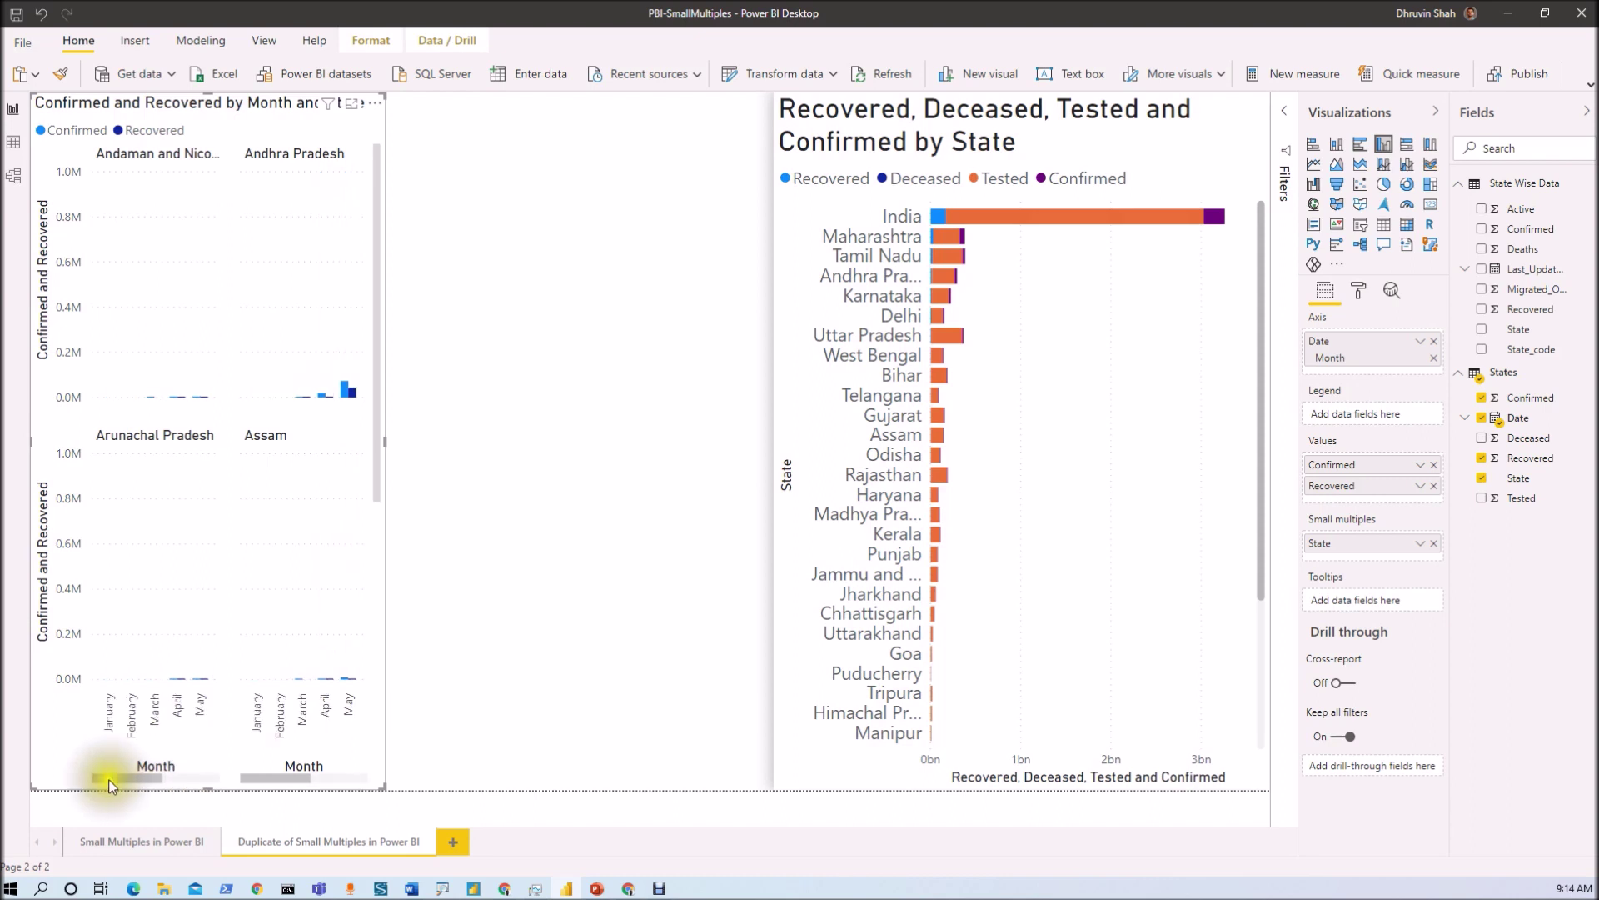
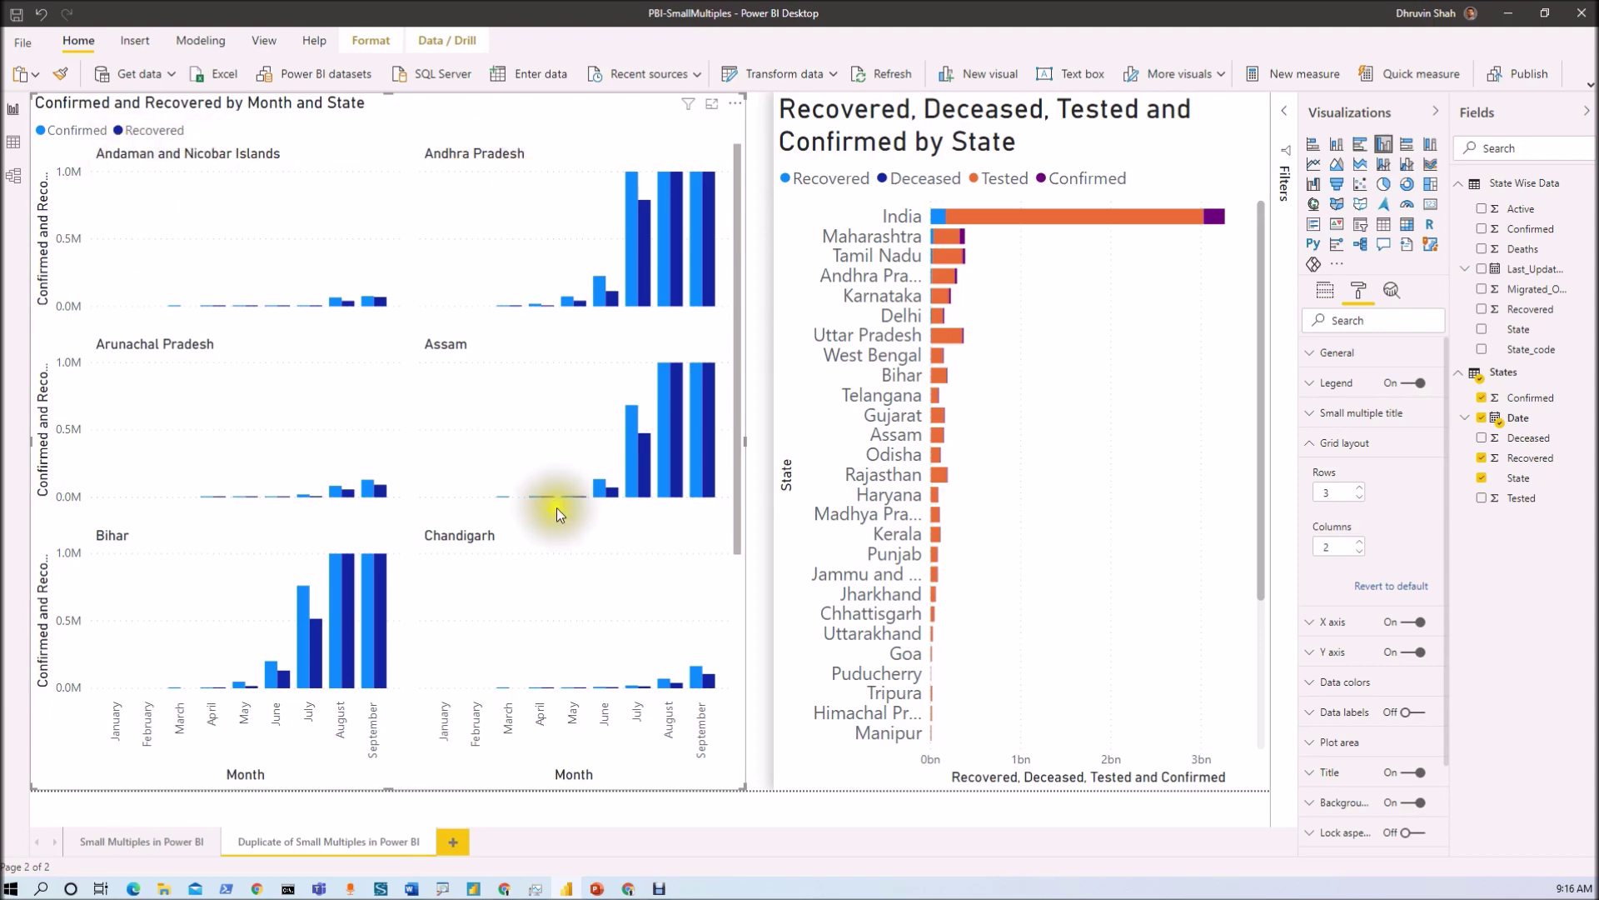
Try the small multiples grid layout with 3 columns, and with 6 rows and 6 columns
double_click(1335, 546)
type("3")
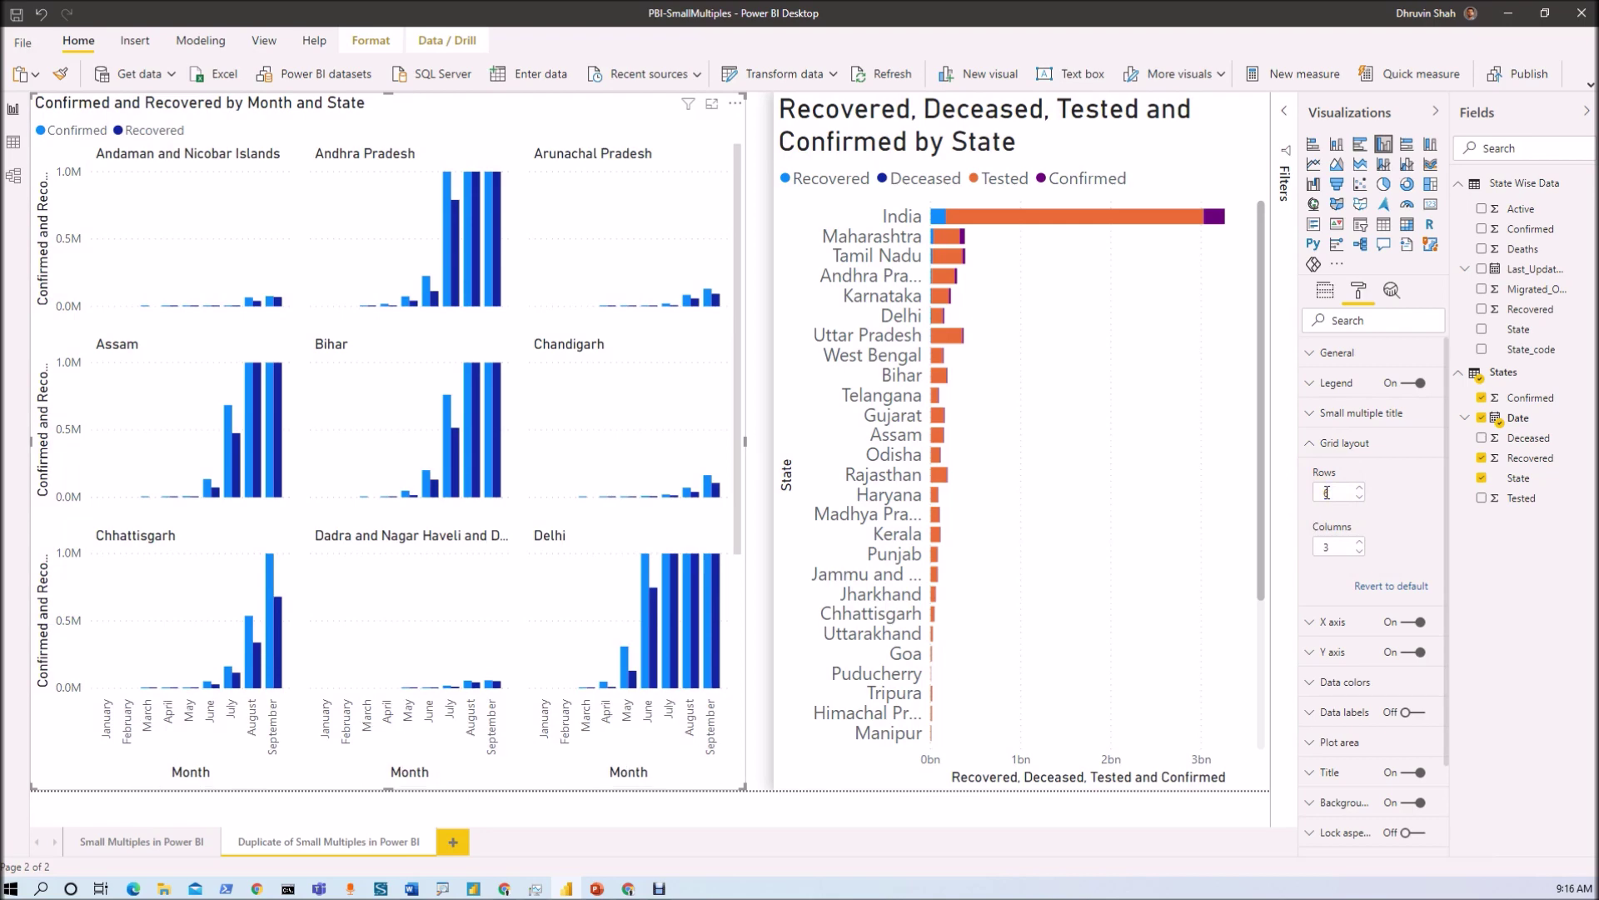
key("Tab")
type("6")
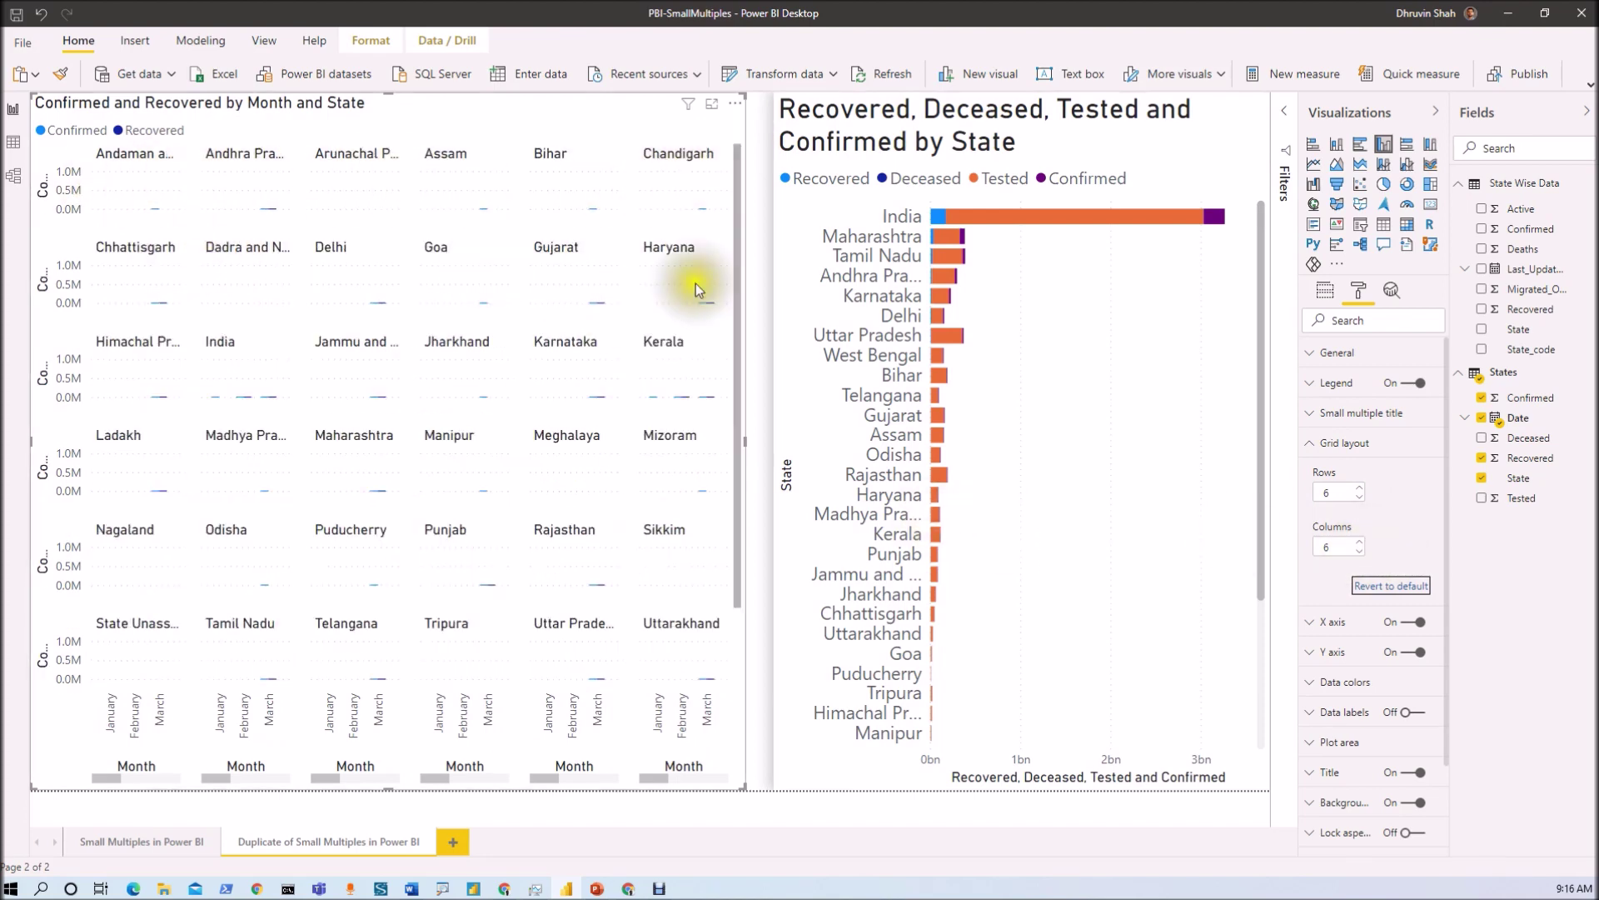
Try 9 rows in the small multiples grid layout, and set it to 3 rows and 2 columns
left_click(1326, 492)
type("9")
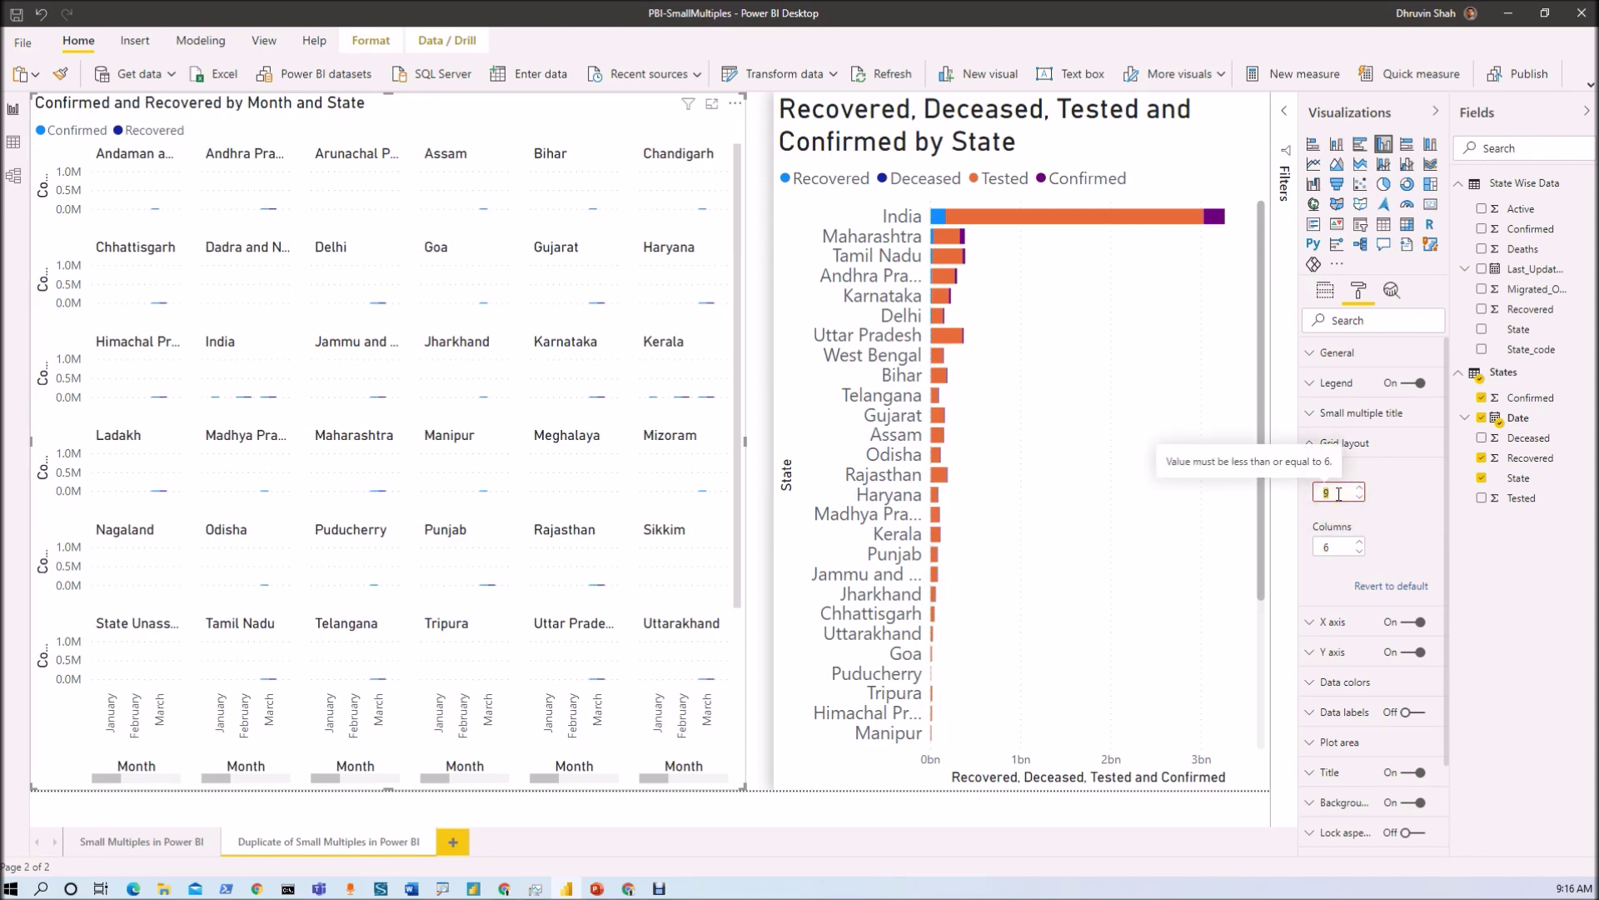
type("3")
key("Tab")
type("2")
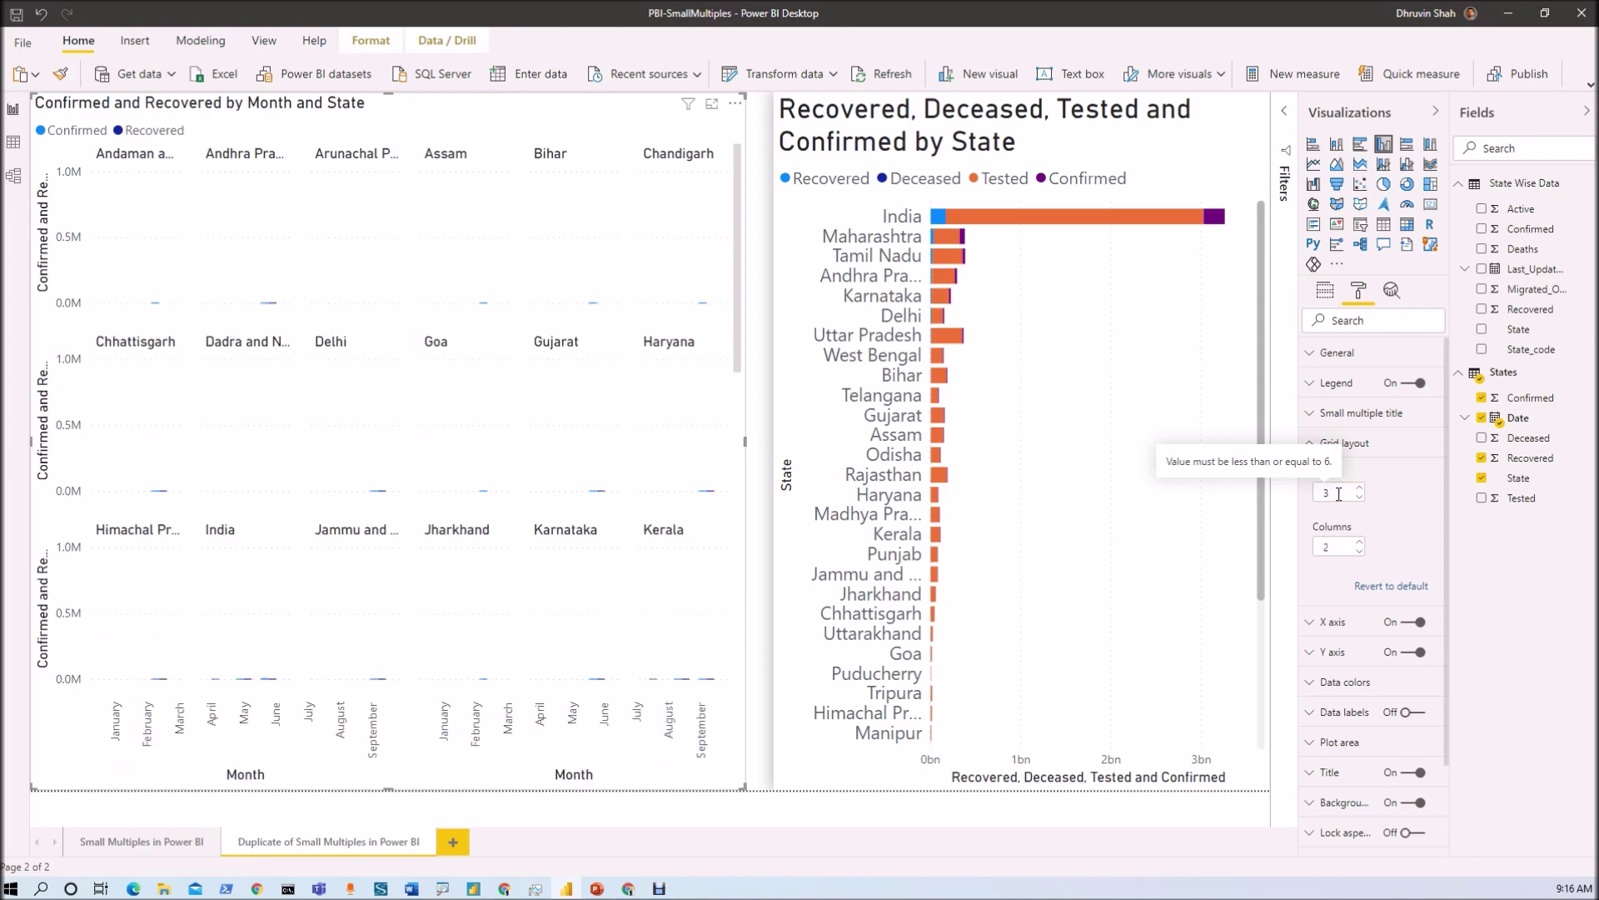